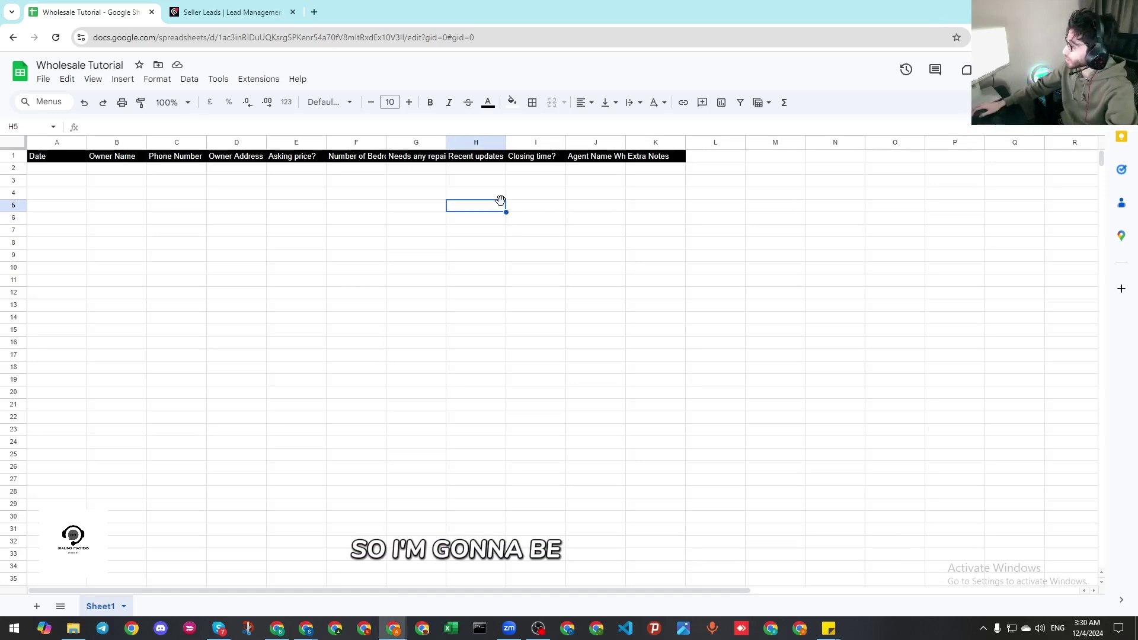
left_click(535, 255)
left_click(366, 271)
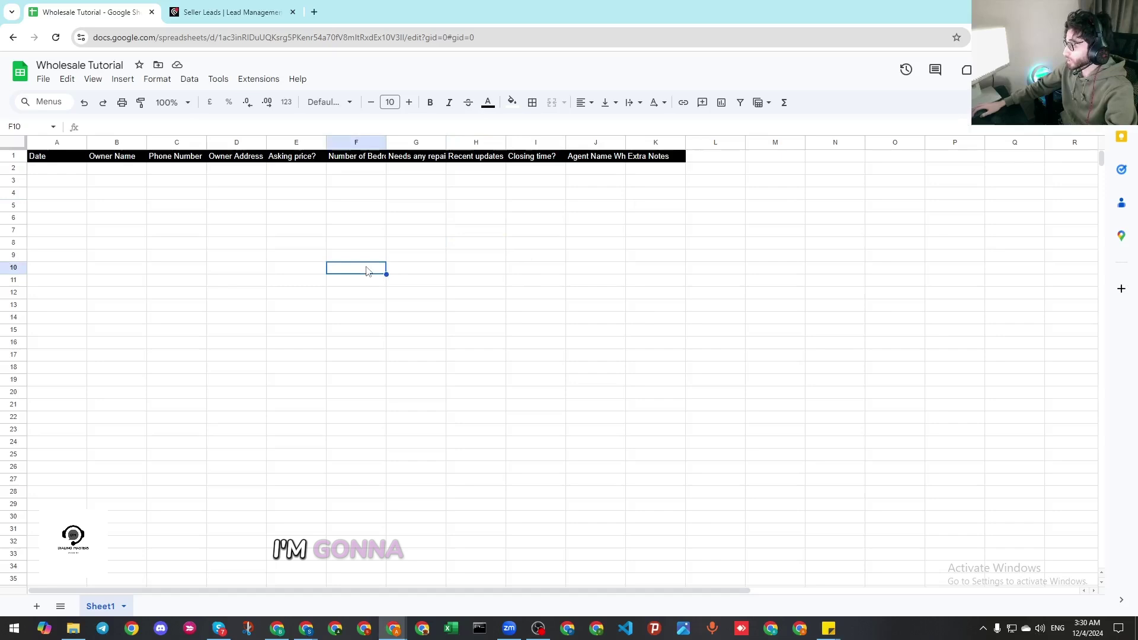
left_click(320, 236)
left_click(323, 297)
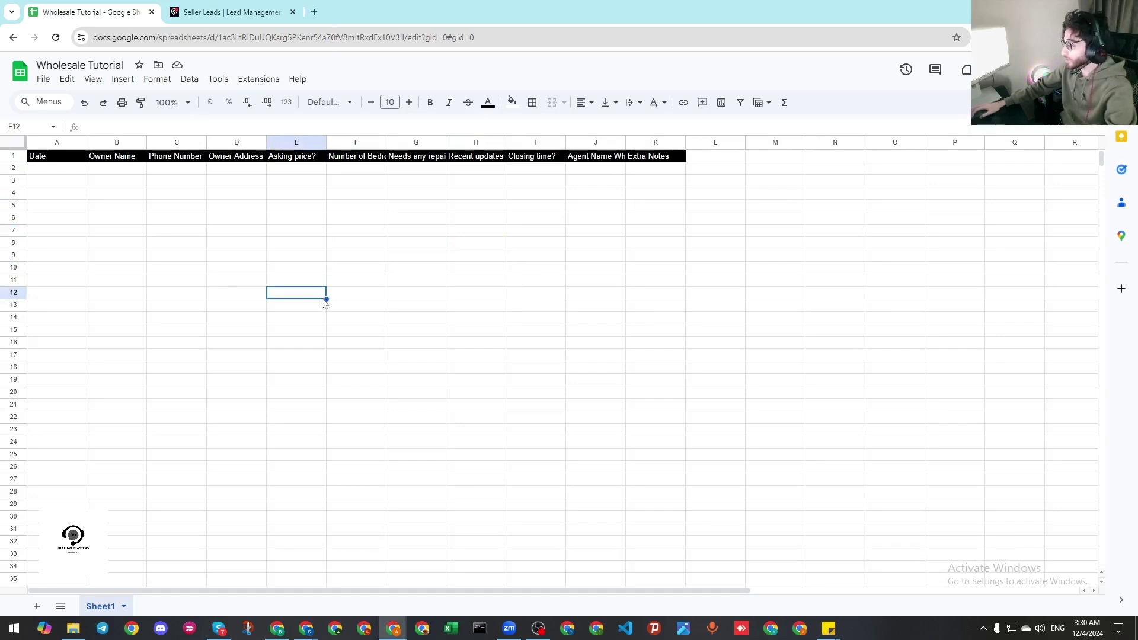
left_click(316, 259)
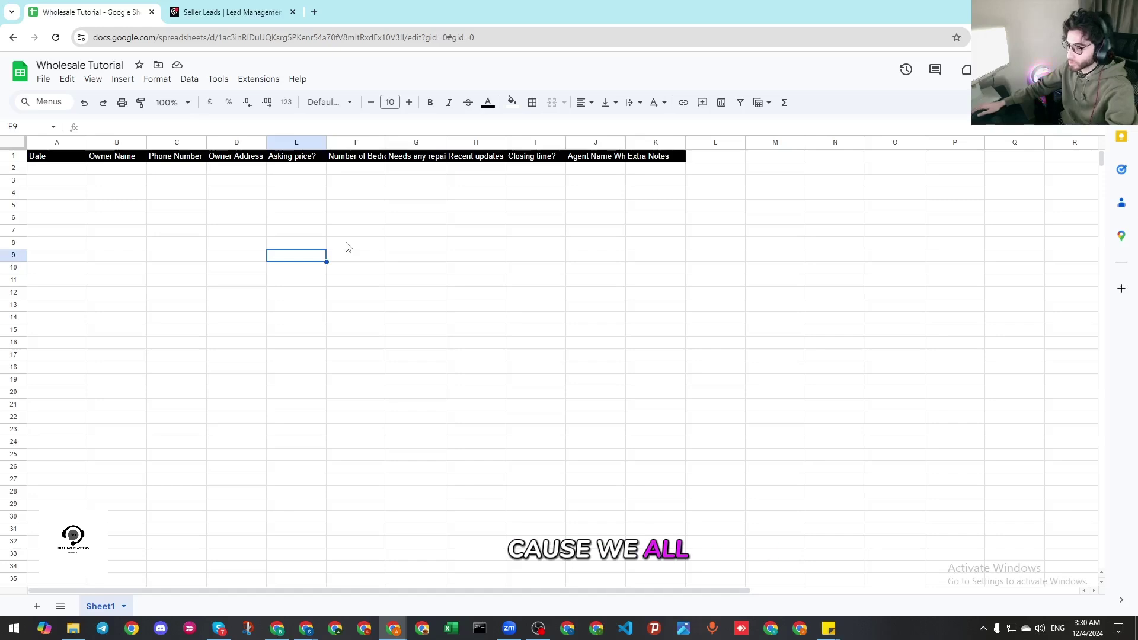
left_click(353, 206)
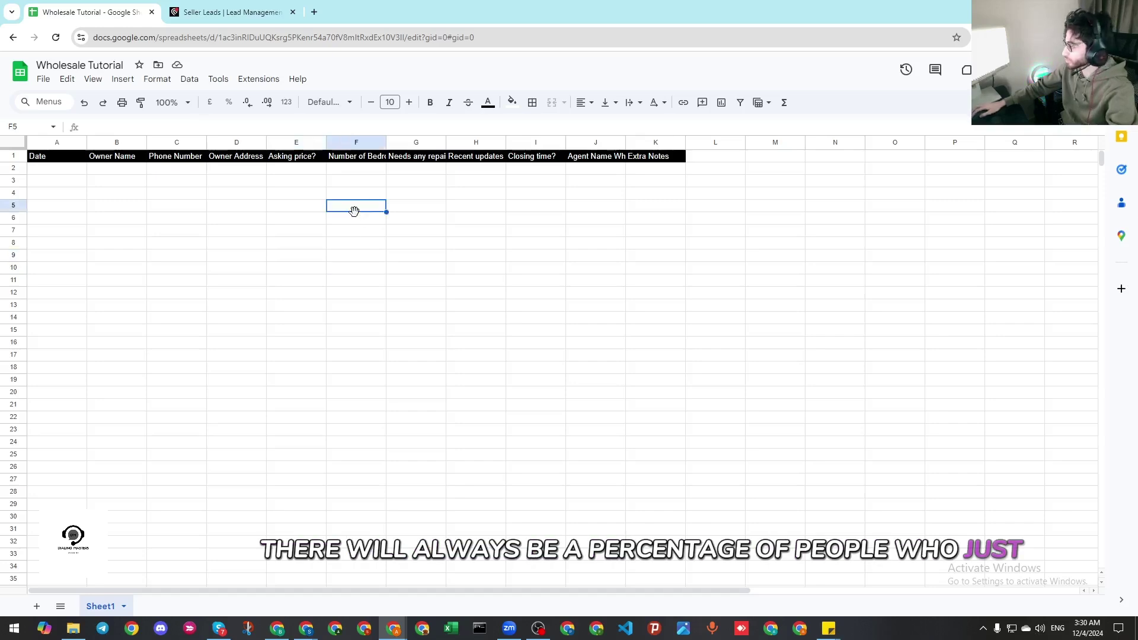
left_click(302, 215)
left_click(299, 182)
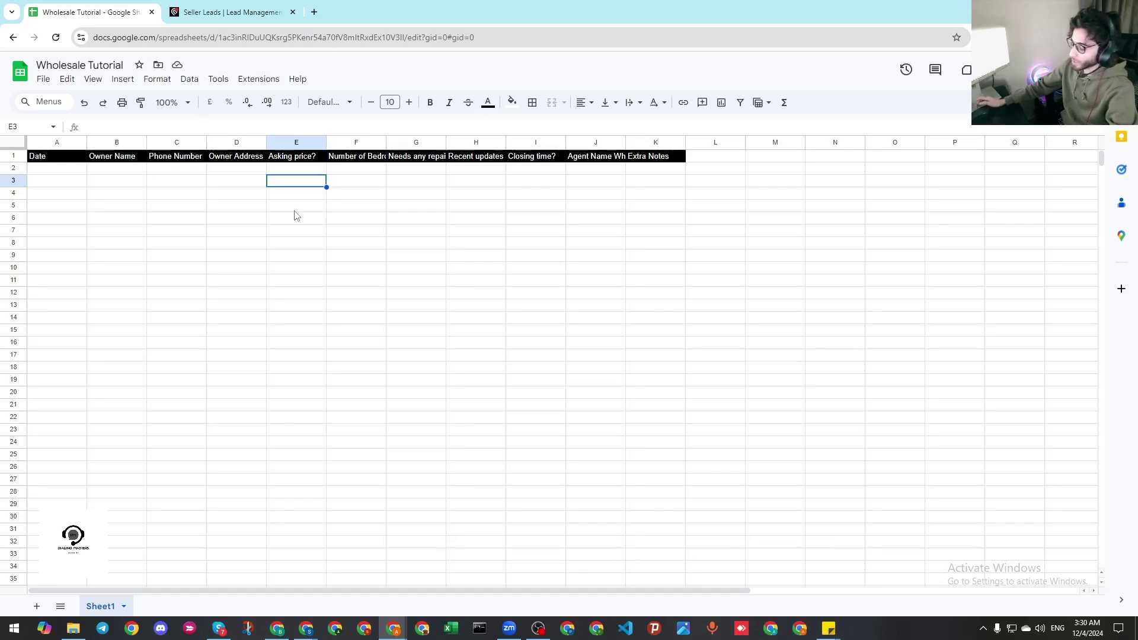
left_click(301, 232)
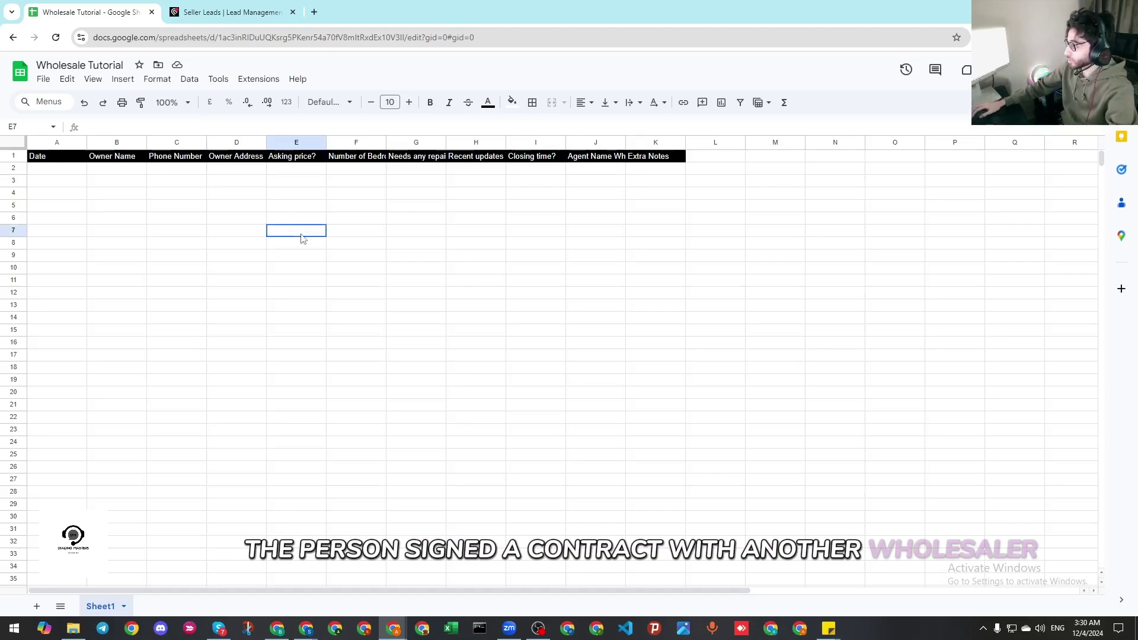
left_click(304, 218)
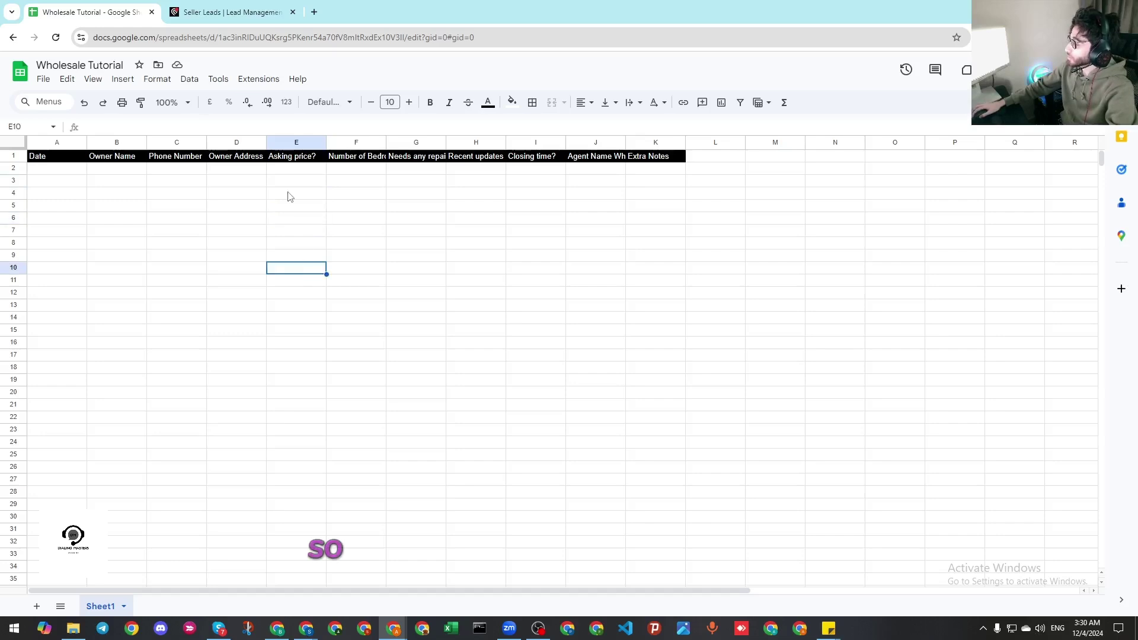
left_click(290, 197)
left_click(297, 244)
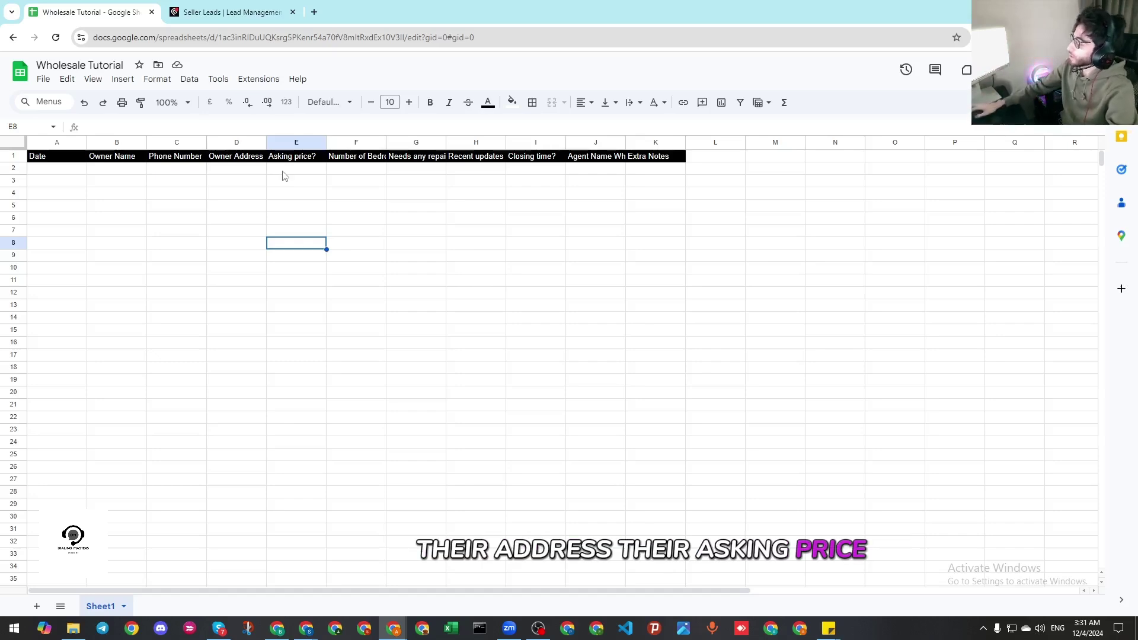
Fit the widths of columns F through J, from the bedrooms and bathrooms column to Agent Name Who Called, to their headers
double_click(386, 142)
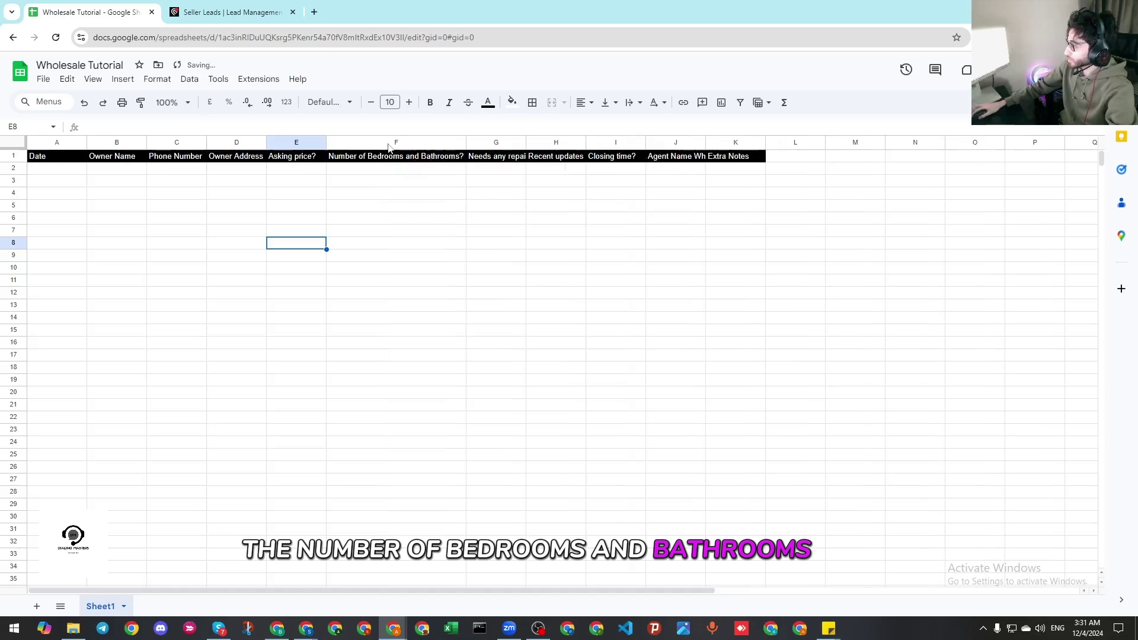
double_click(526, 142)
double_click(599, 142)
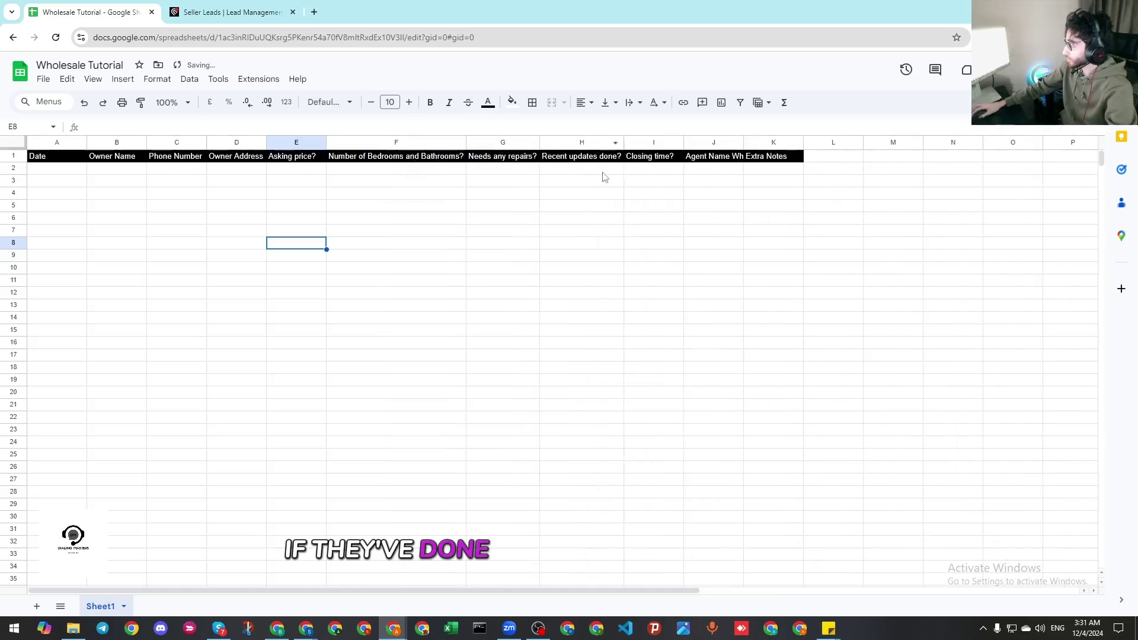
left_click(613, 157)
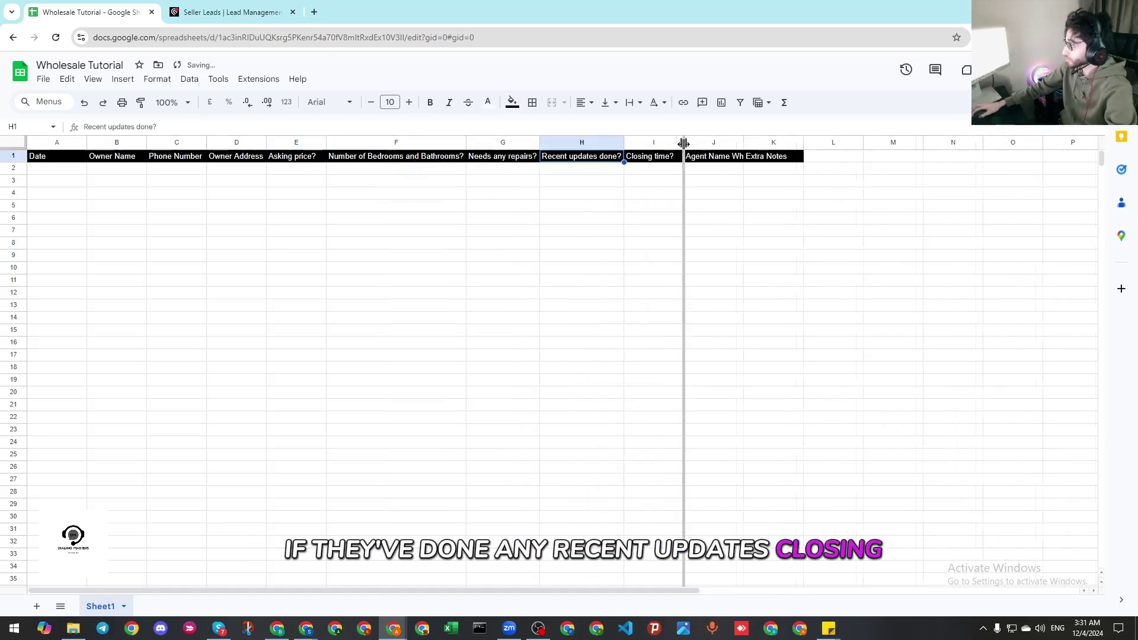
double_click(684, 143)
double_click(737, 142)
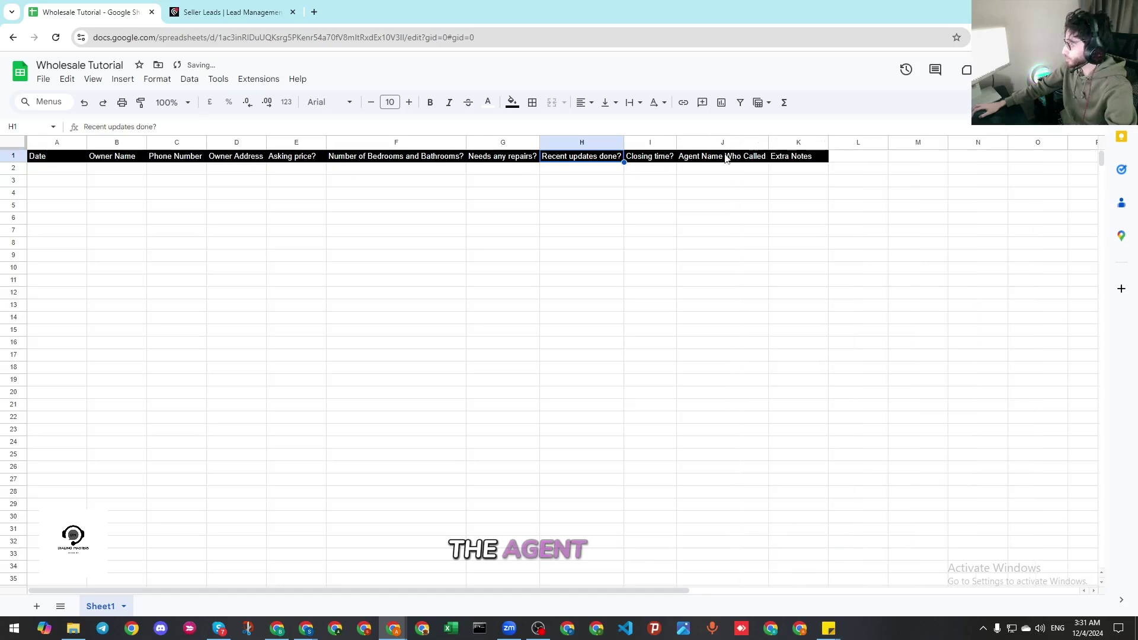
left_click(749, 157)
left_click(744, 171)
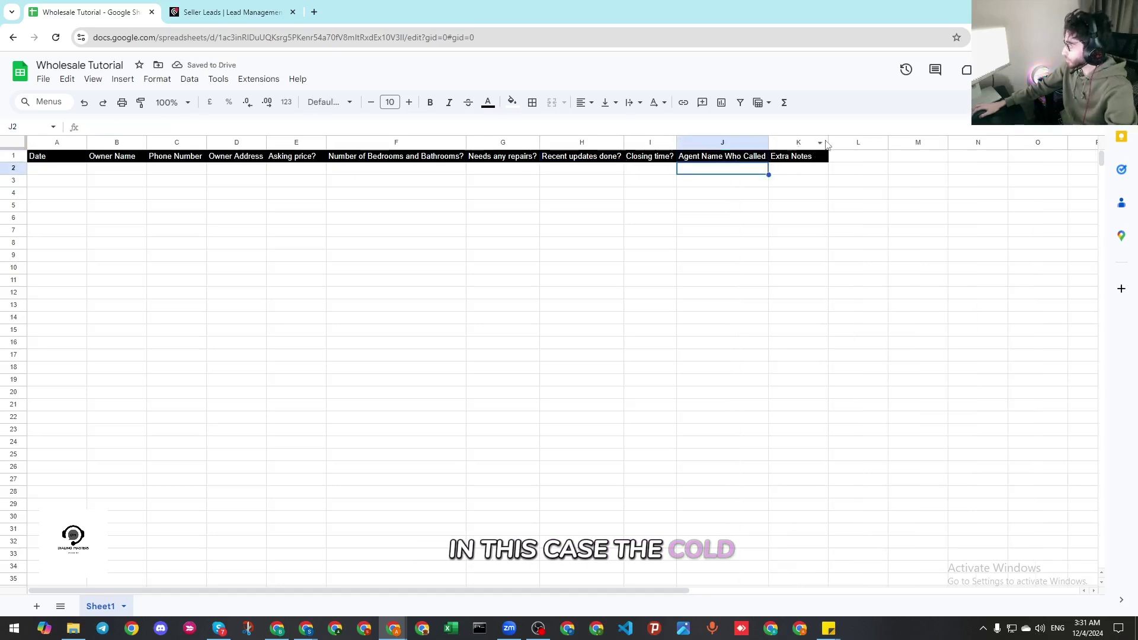
Fit the Extra Notes column to its header and widen it slightly
left_click(798, 144)
double_click(828, 142)
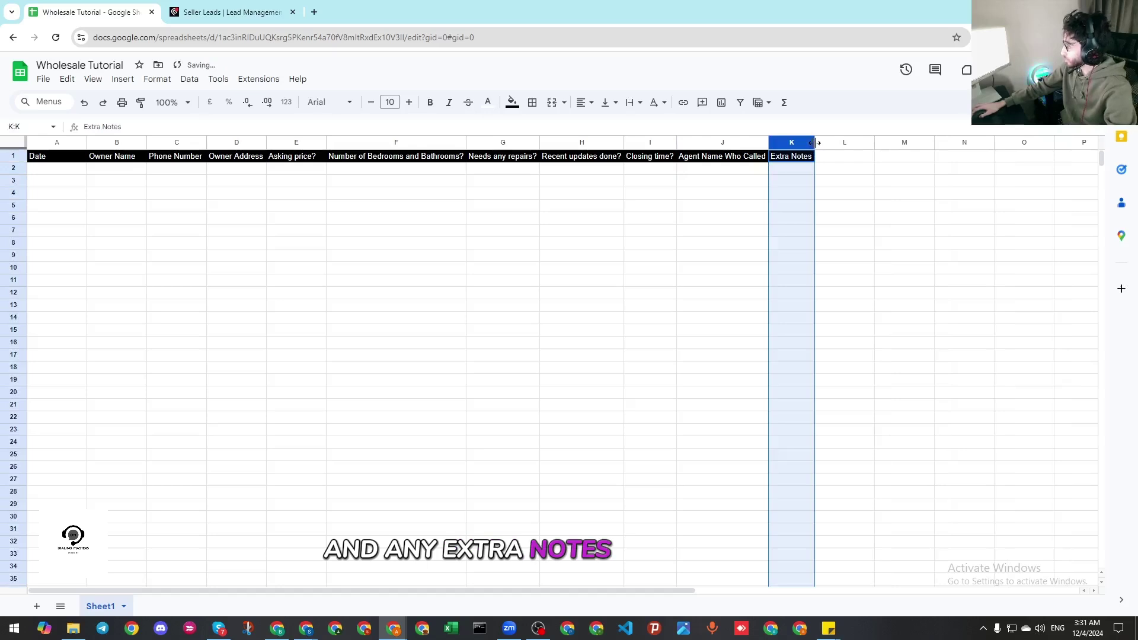
left_click_drag(815, 142, 828, 143)
left_click(818, 171)
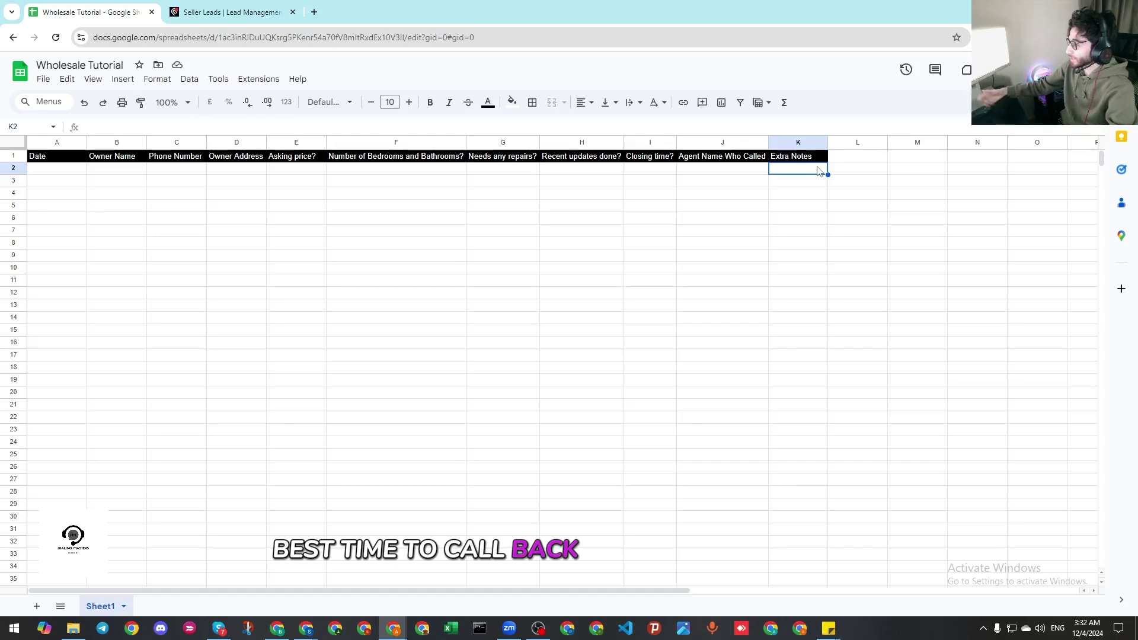
left_click(756, 177)
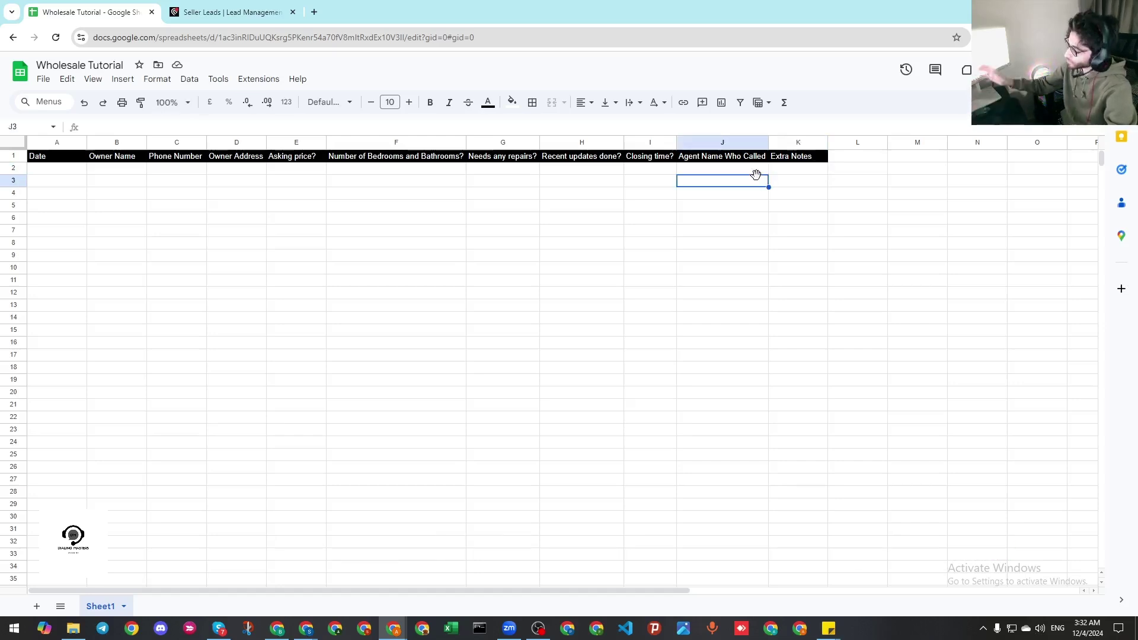
Start the first lead in row 2 with the date 12/04/2024, the owner's name and the owner's phone number
left_click(50, 170)
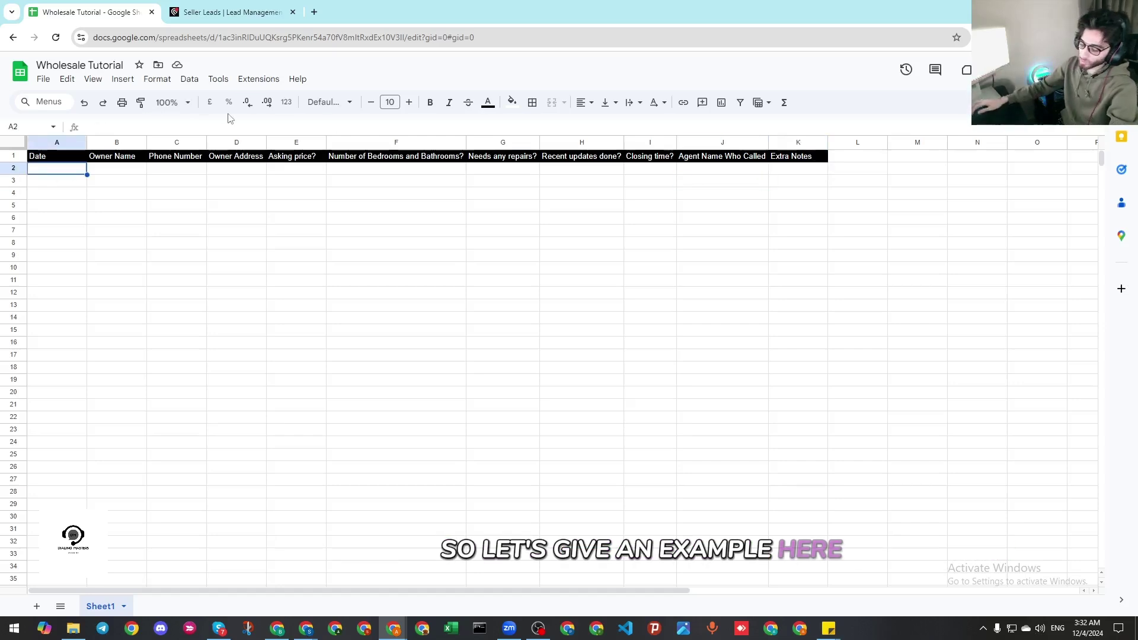
type("12/0")
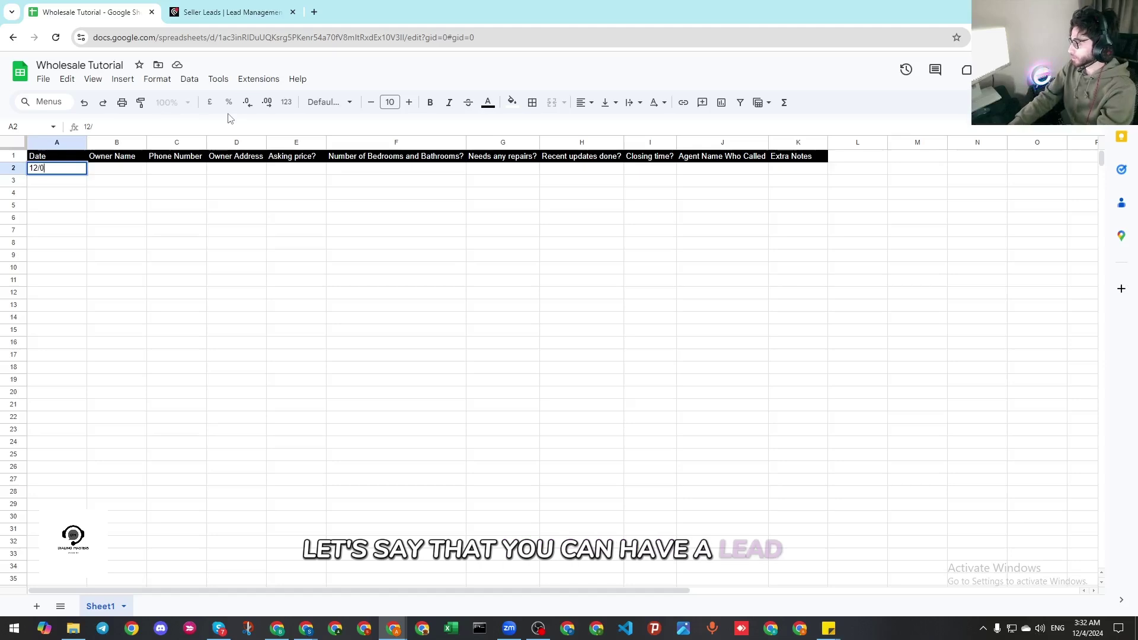
type("4/2024")
key("Tab")
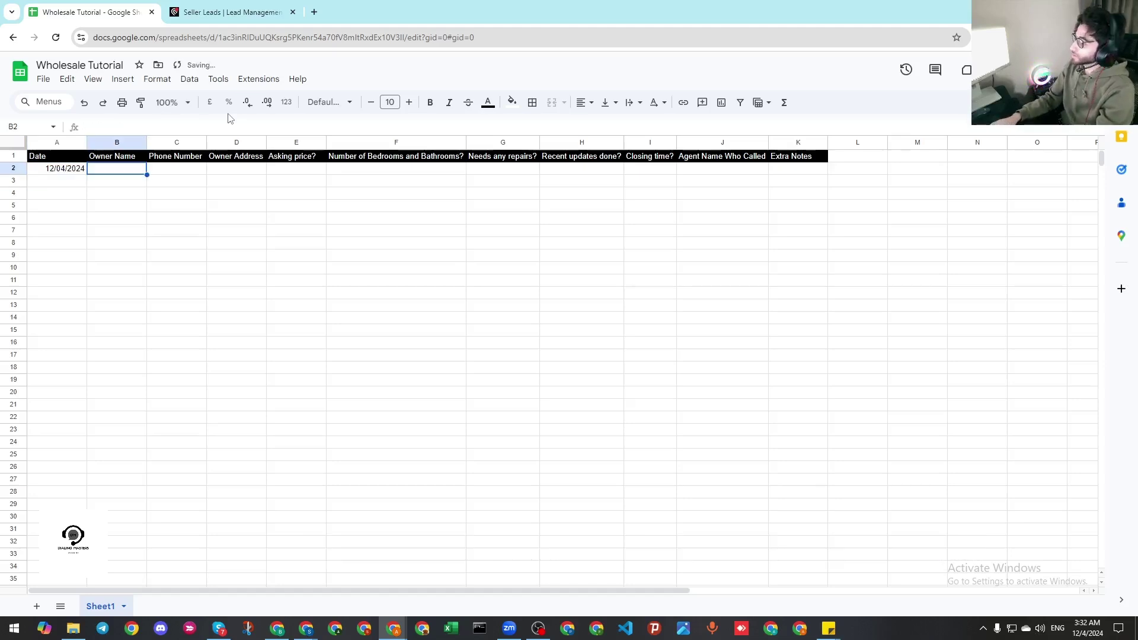
type("John")
key("Tab")
type("11")
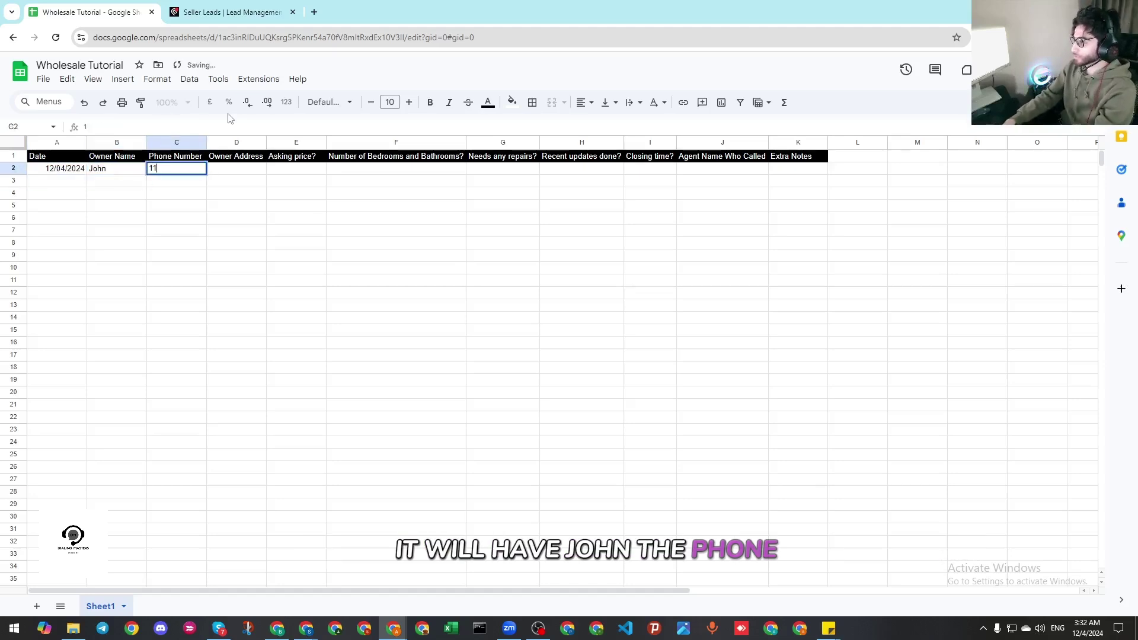
type("1-111-1111")
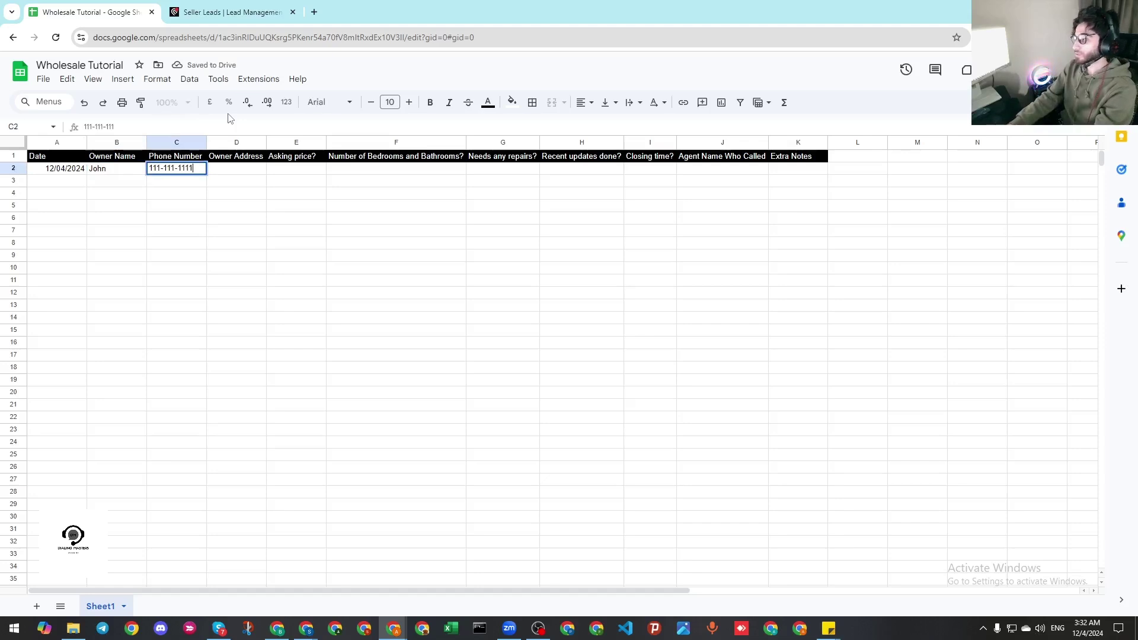
key("Tab")
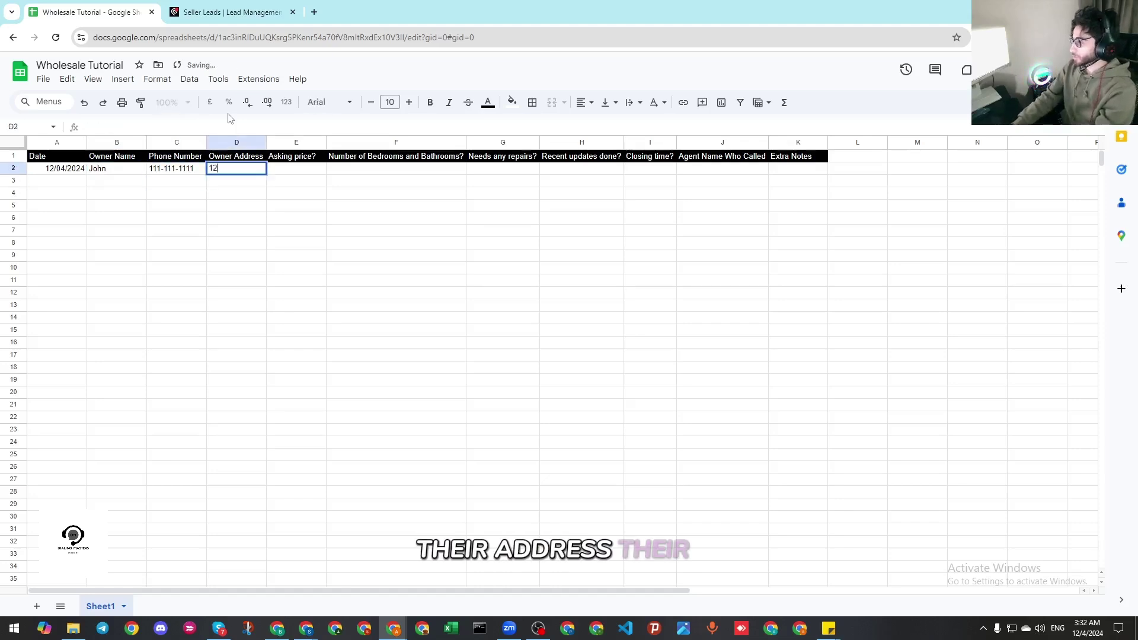
Enter the owner's address, the asking price 450,000 and "1 Bd 2 Bth" for bedrooms and bathrooms in row 2
type("123 Main St")
key("Tab")
type("44")
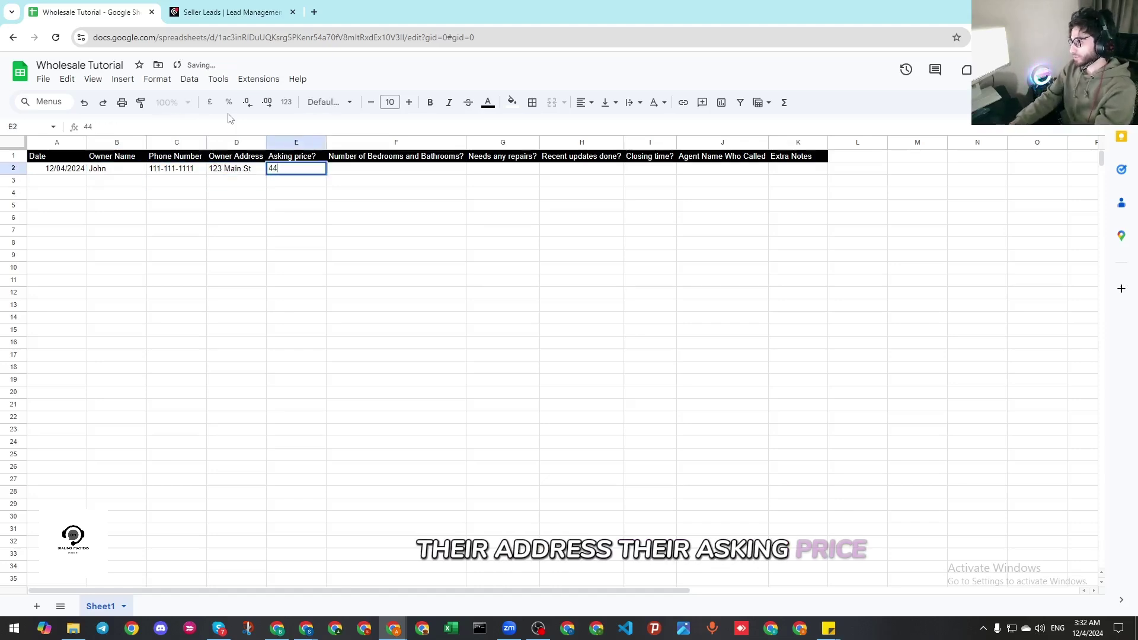
type("0,000")
key("Tab")
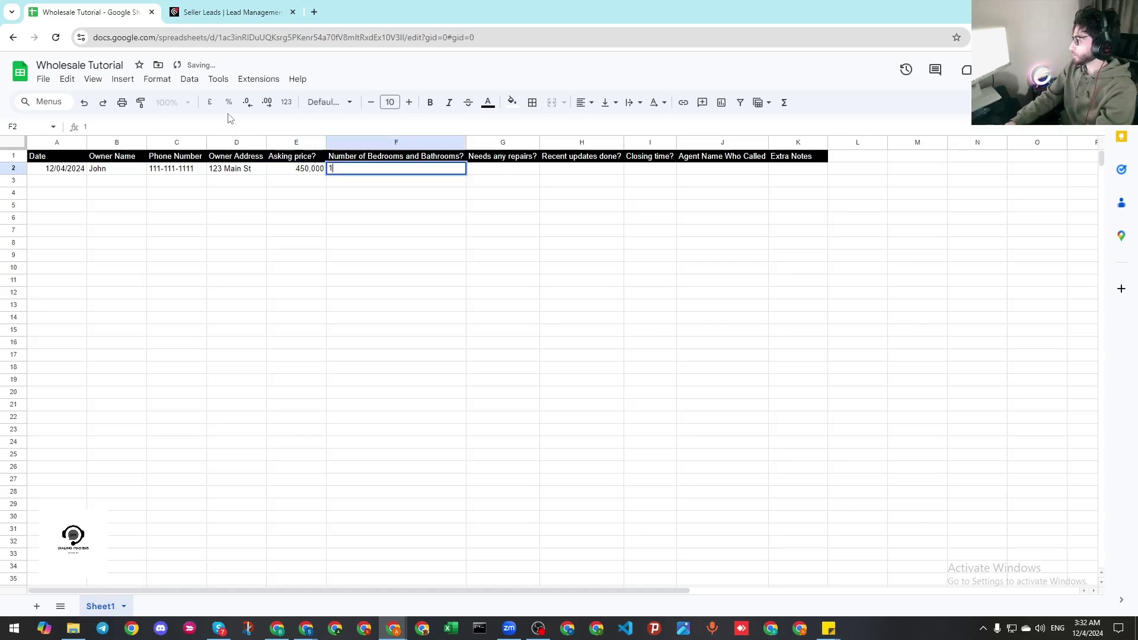
type("1 Bd 2 Bth")
key("Tab")
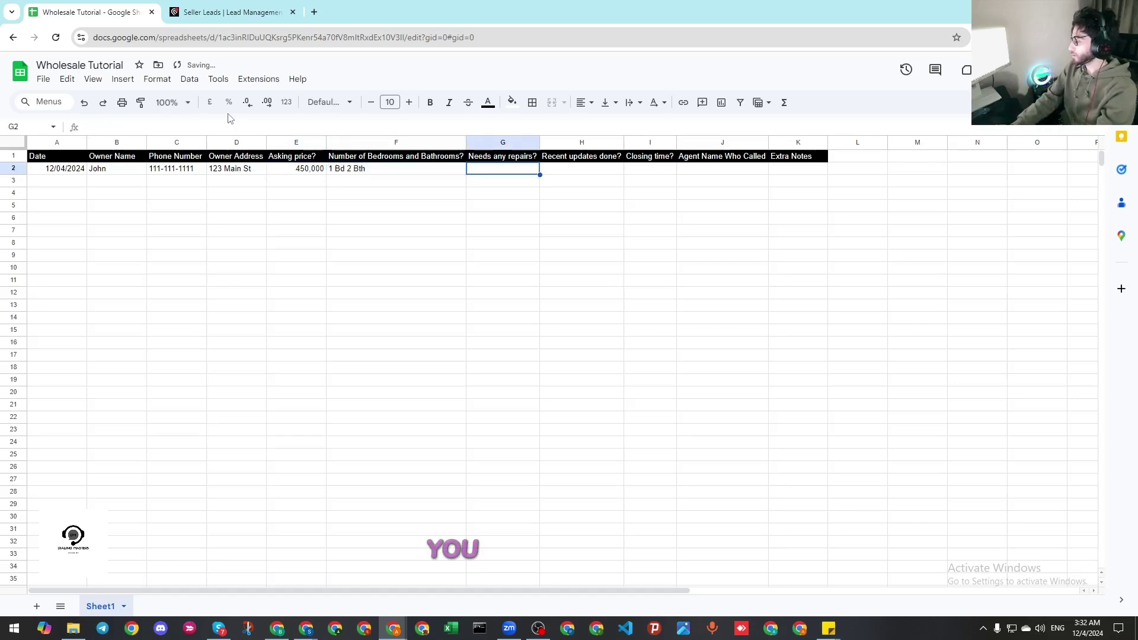
Record "Needs new windows" as the lead's repairs and "Updated the roof" as its recent updates in row 2
type("Needs")
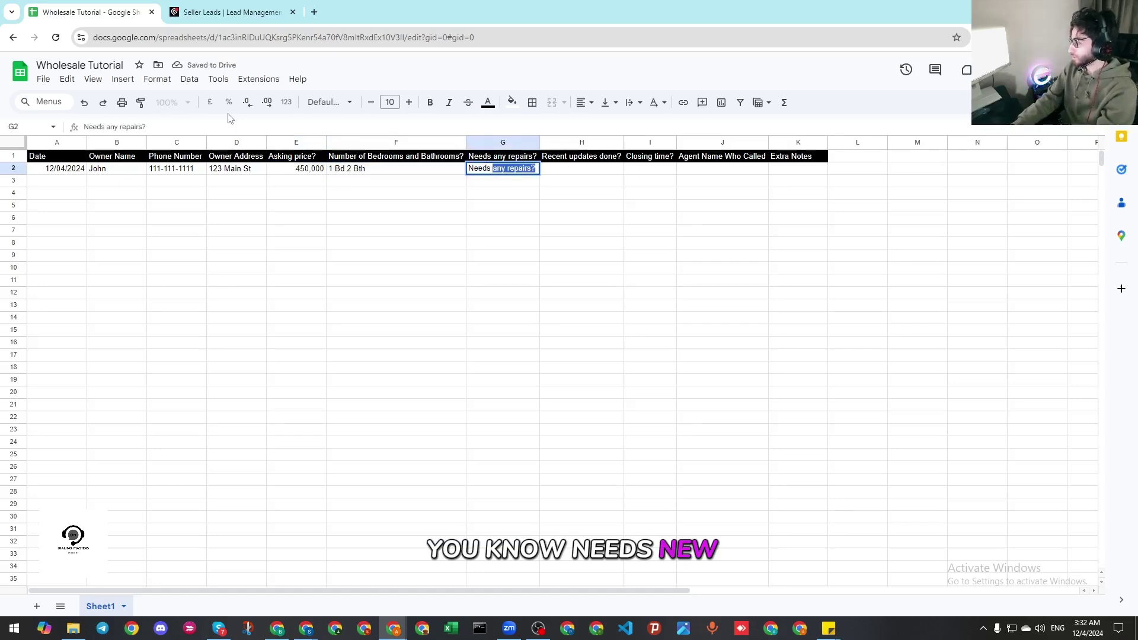
key("BackSpace")
key("BackSpace")
type("new ")
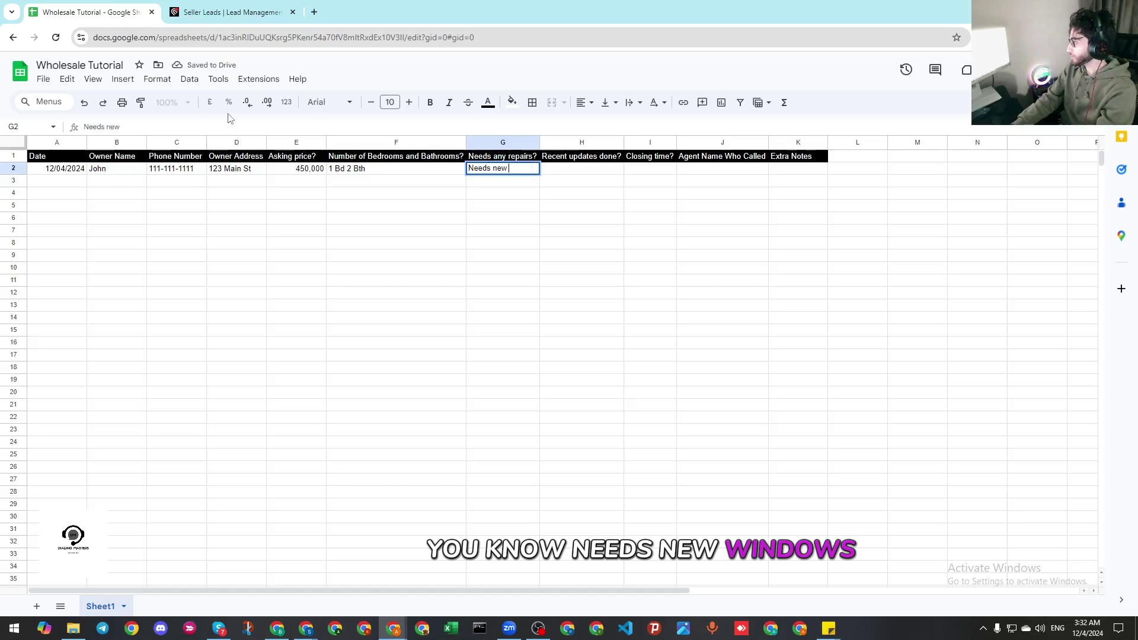
type("windows")
key("Tab")
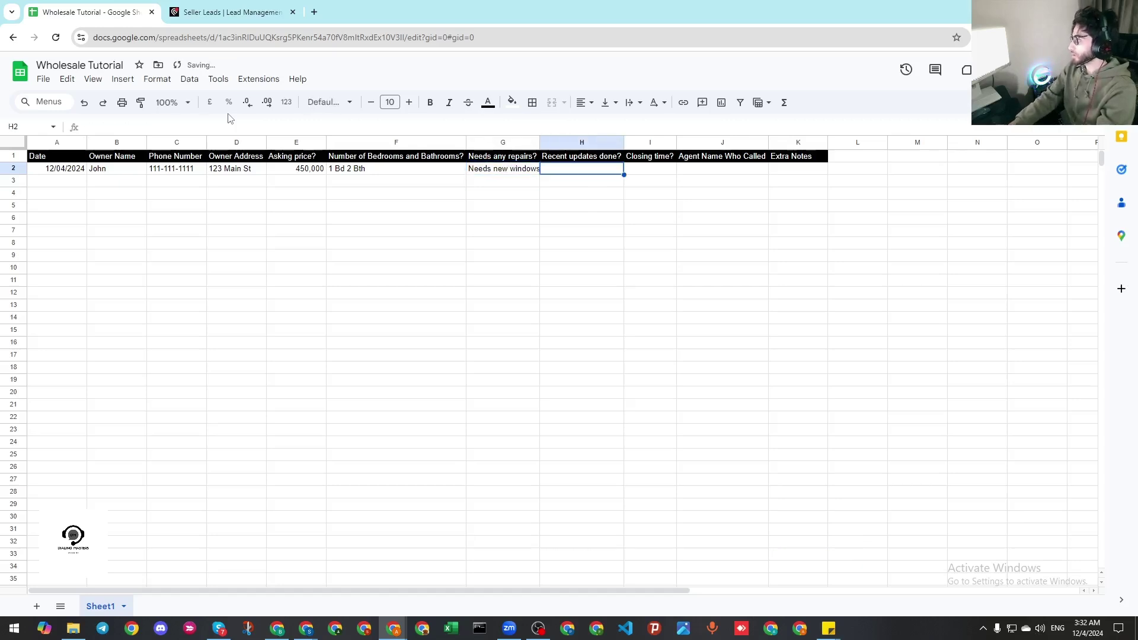
type("Updated the roof")
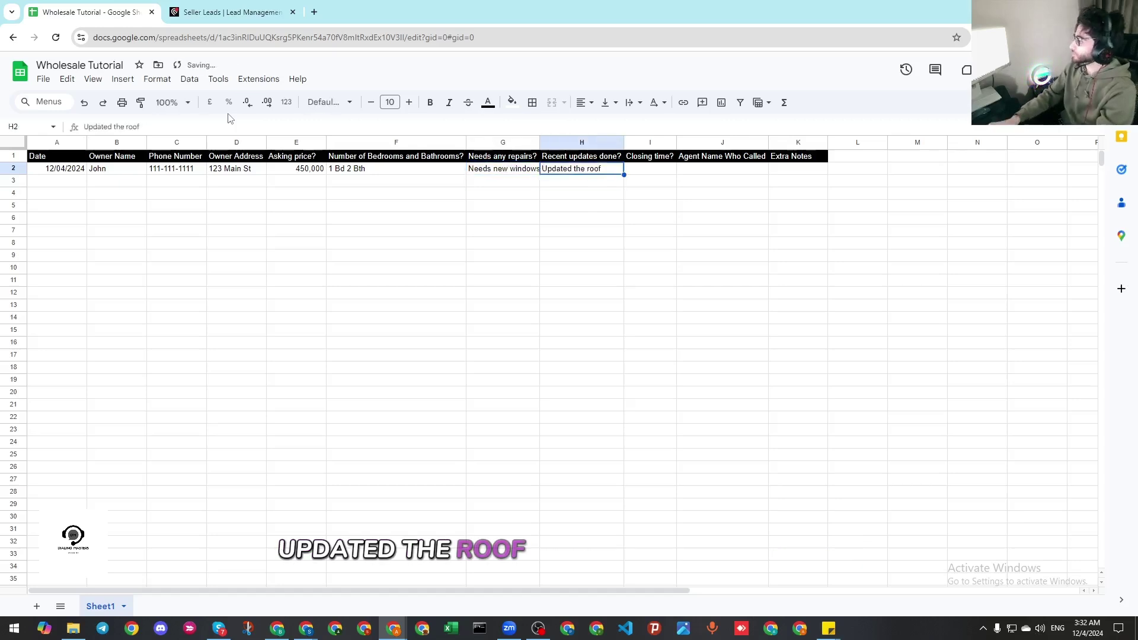
key("Tab")
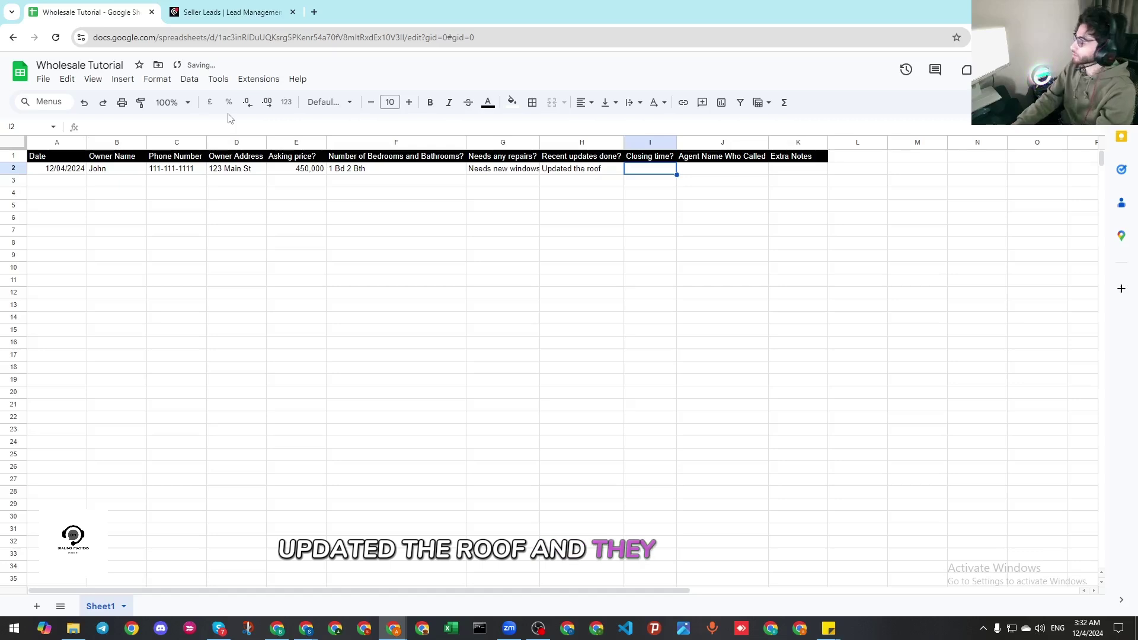
Complete row 2 with the closing time "30 days", the calling agent's name and "Notes......" as extra notes
type("30 days")
key("Tab")
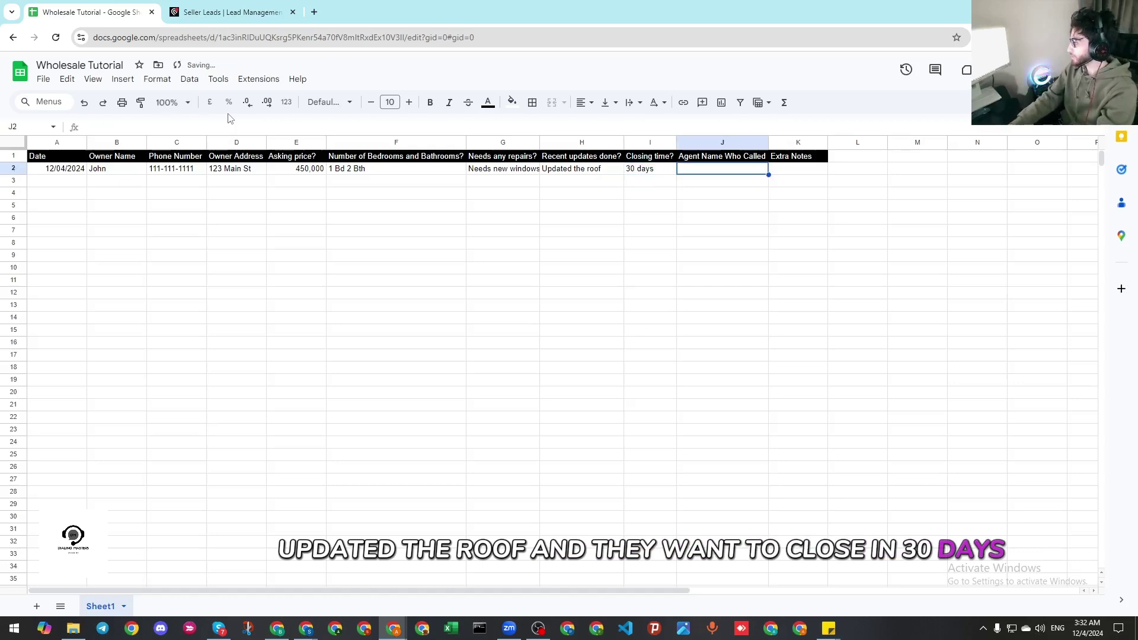
type("John")
key("Tab")
type("Notes......")
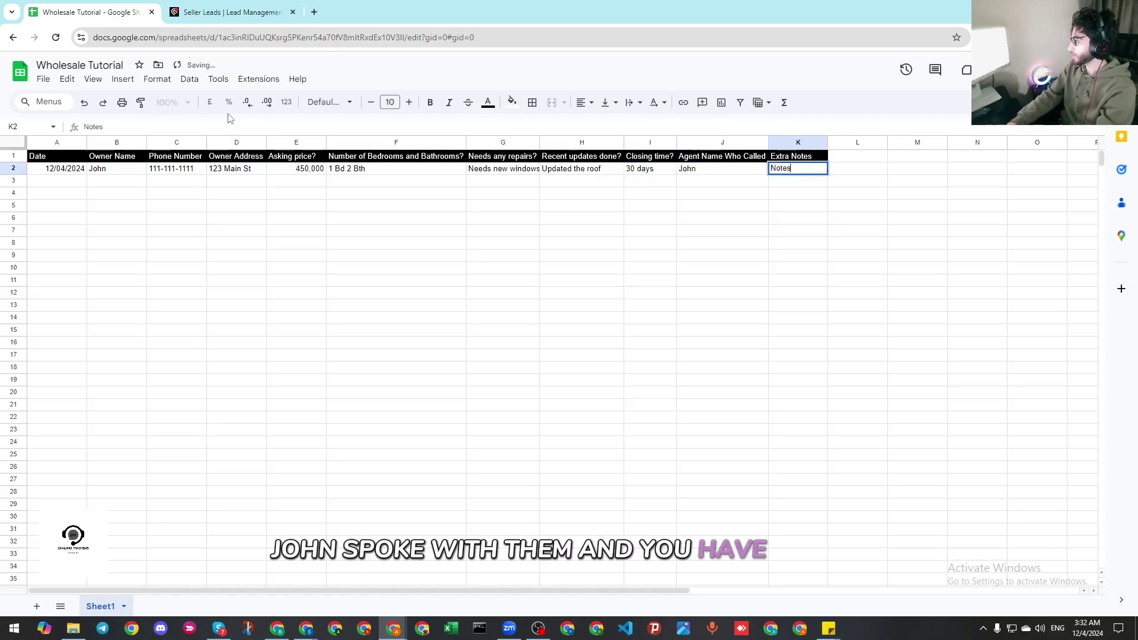
key("Return")
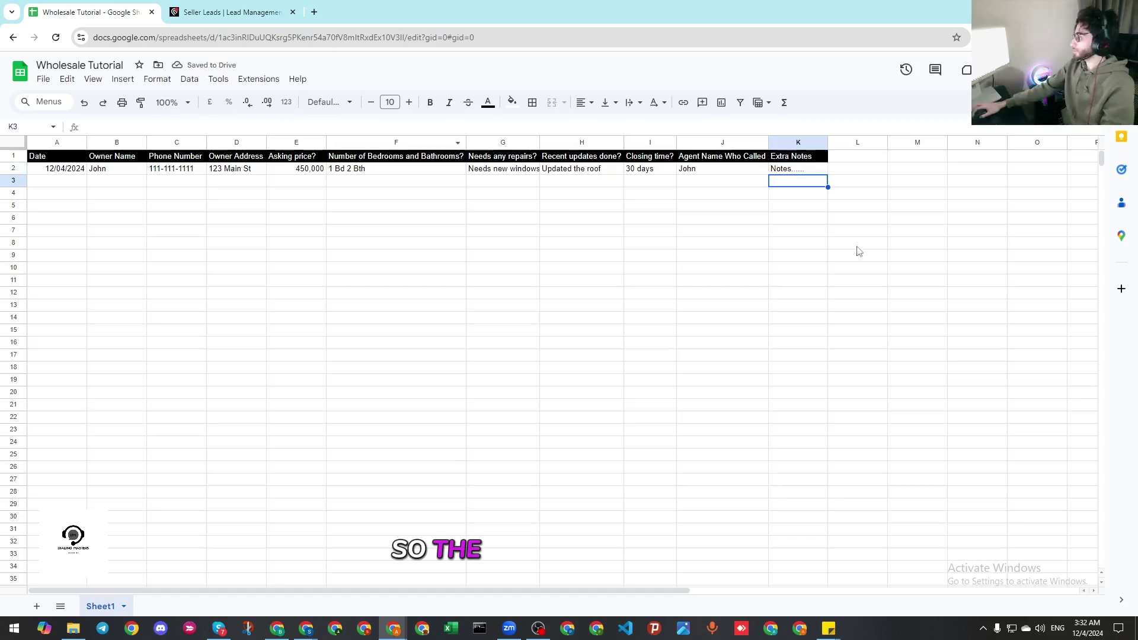
Duplicate the complete lead entry A2:K2 into row 3
left_click_drag(798, 170, 53, 177)
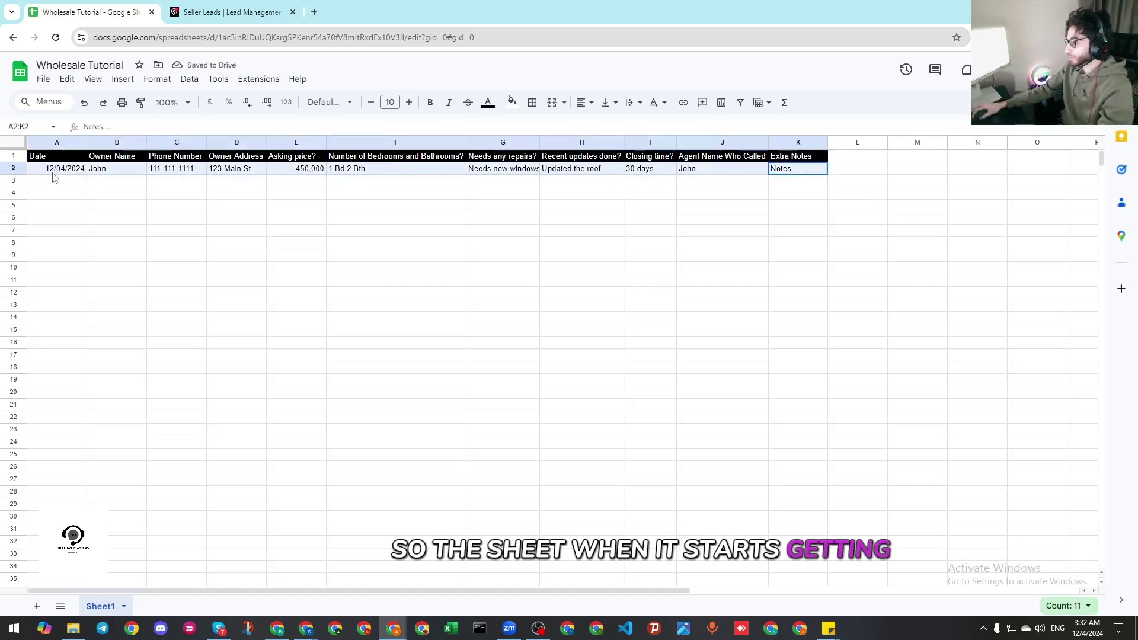
key("ctrl+c")
left_click(55, 181)
key("ctrl+v")
left_click(81, 193)
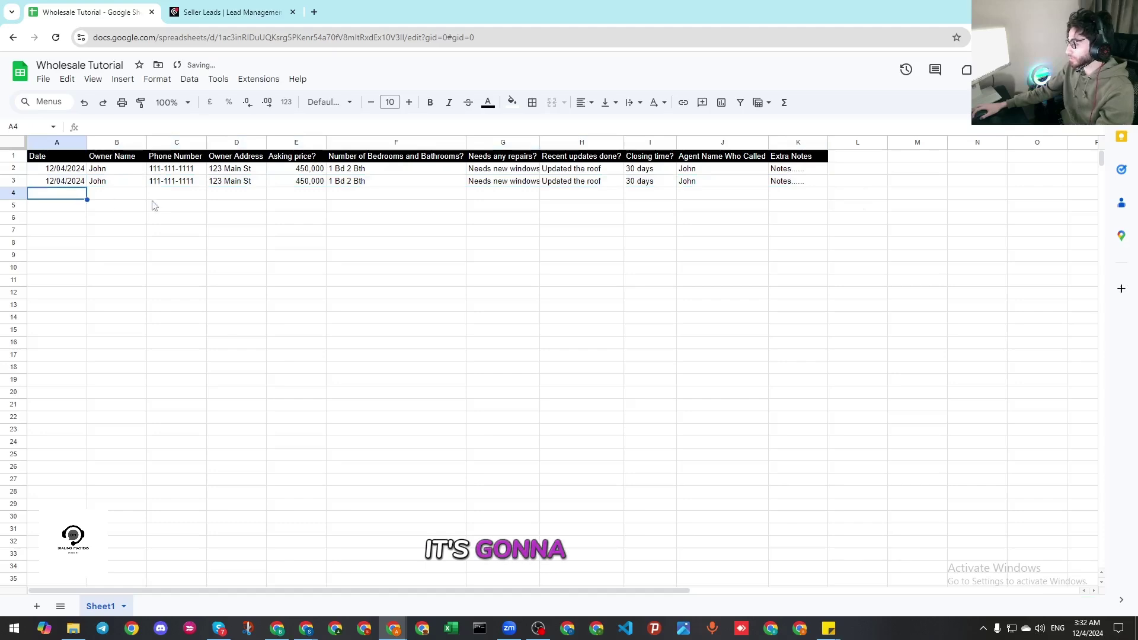
Paste the copied lead entry into rows 4 through 27 to fill the table with sample leads
key("ctrl+v")
left_click(65, 207)
key("ctrl+v")
left_click(68, 220)
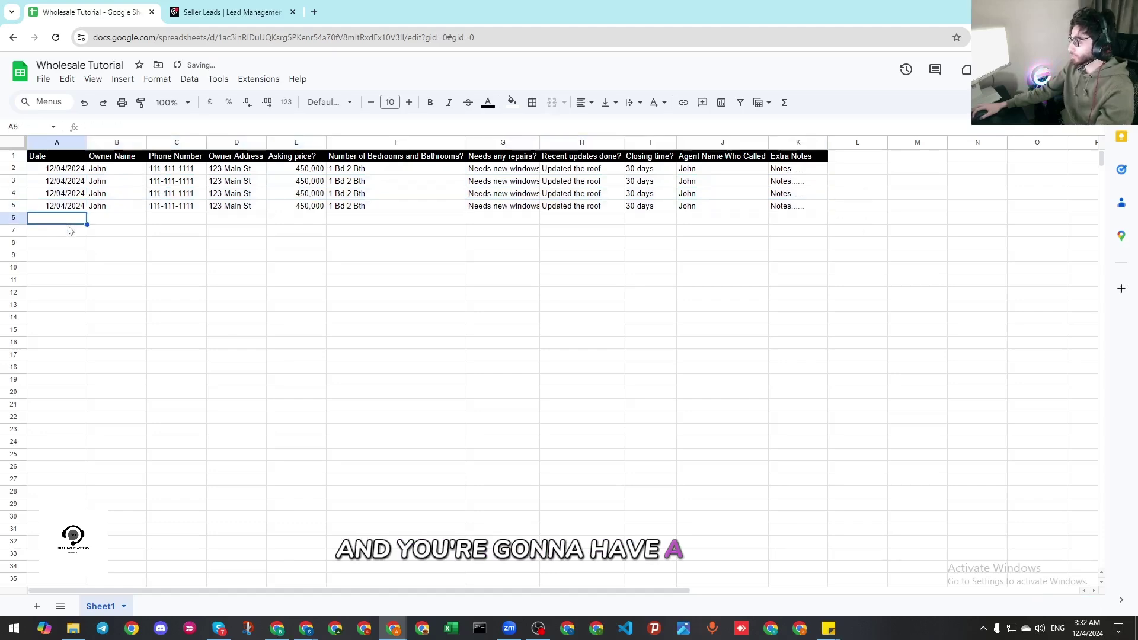
key("ctrl+v")
left_click(69, 230)
key("ctrl+v")
left_click_drag(77, 243, 809, 482)
key("ctrl+v")
left_click(571, 296)
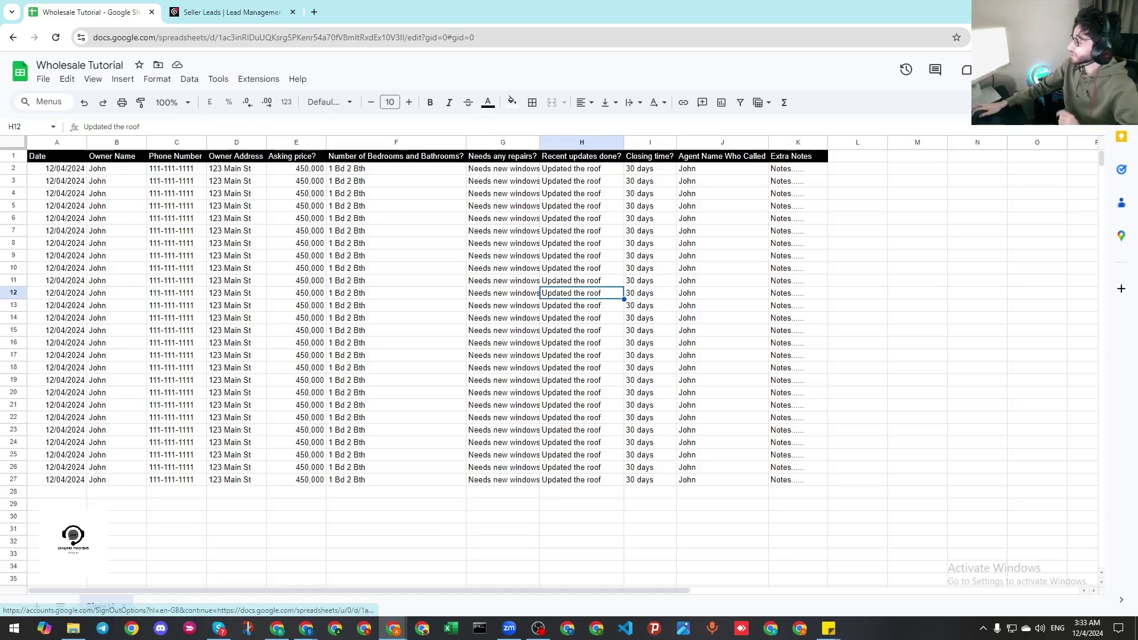
left_click(794, 155)
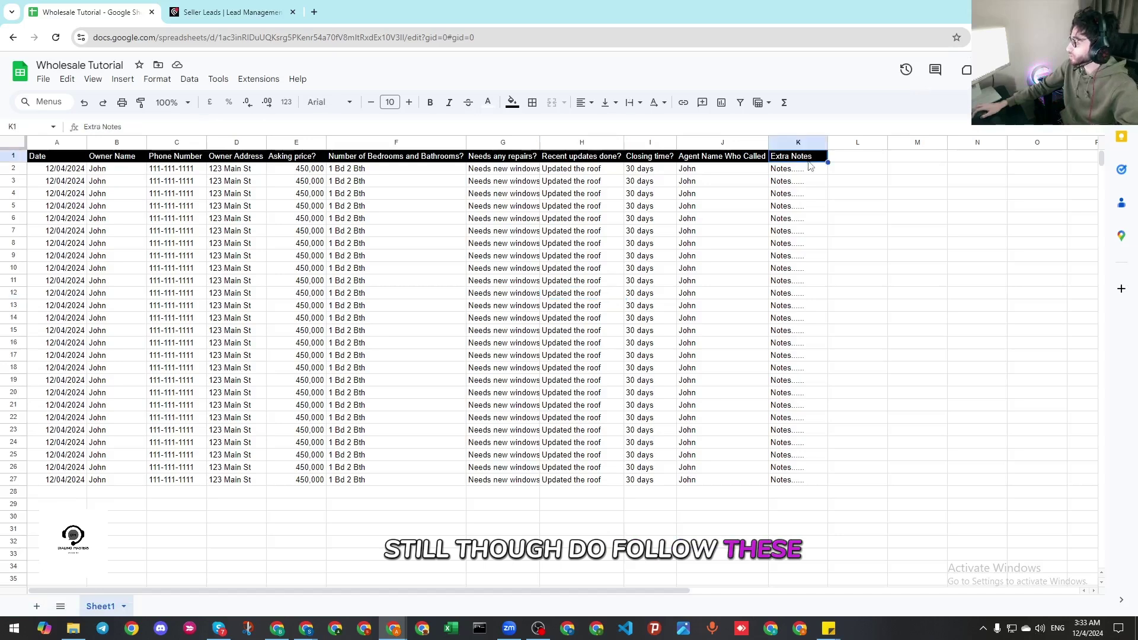
left_click(800, 193)
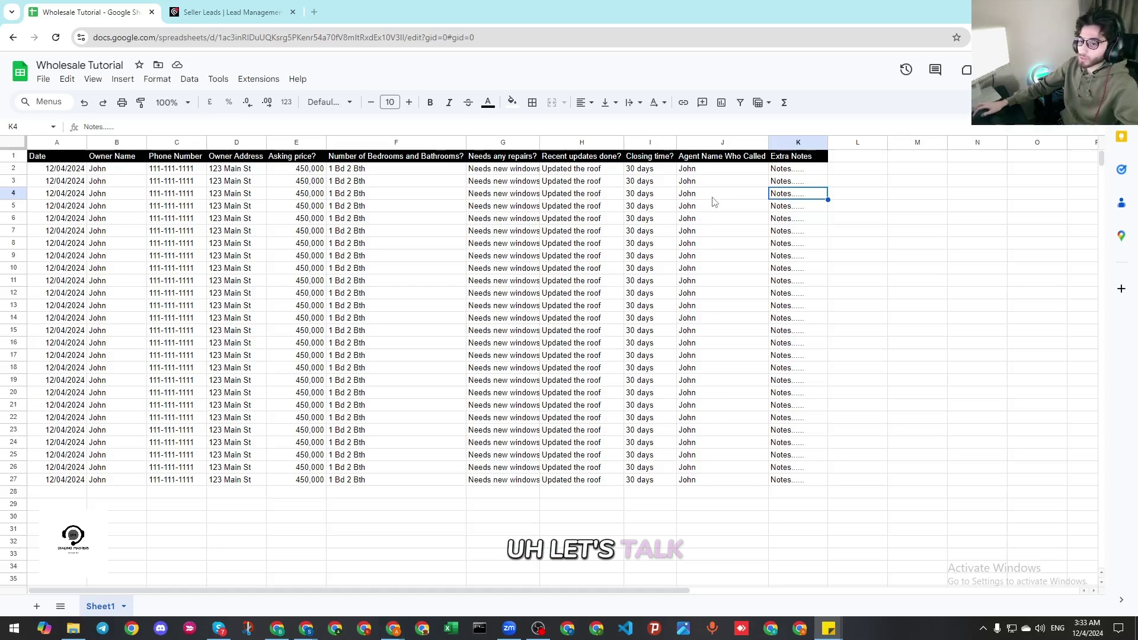
left_click(856, 157)
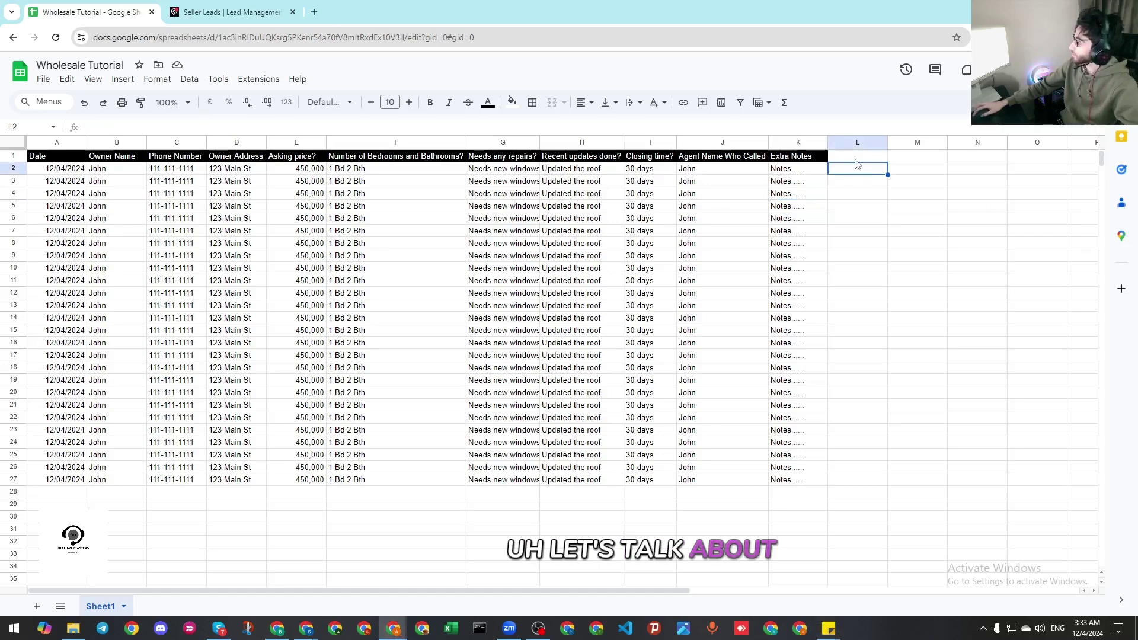
type("Fe")
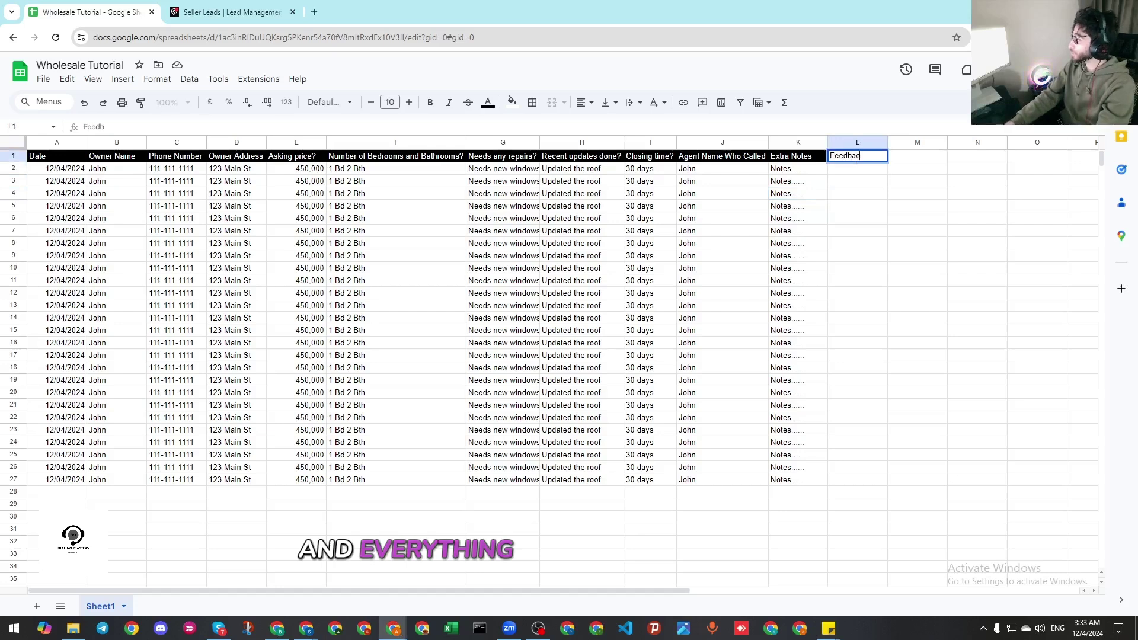
type("edba")
Add a "Feedback" header in L1 with the same formatting as the Extra Notes header, and widen column L
left_click(798, 156)
key("ctrl+c")
left_click(856, 157)
key("ctrl+v")
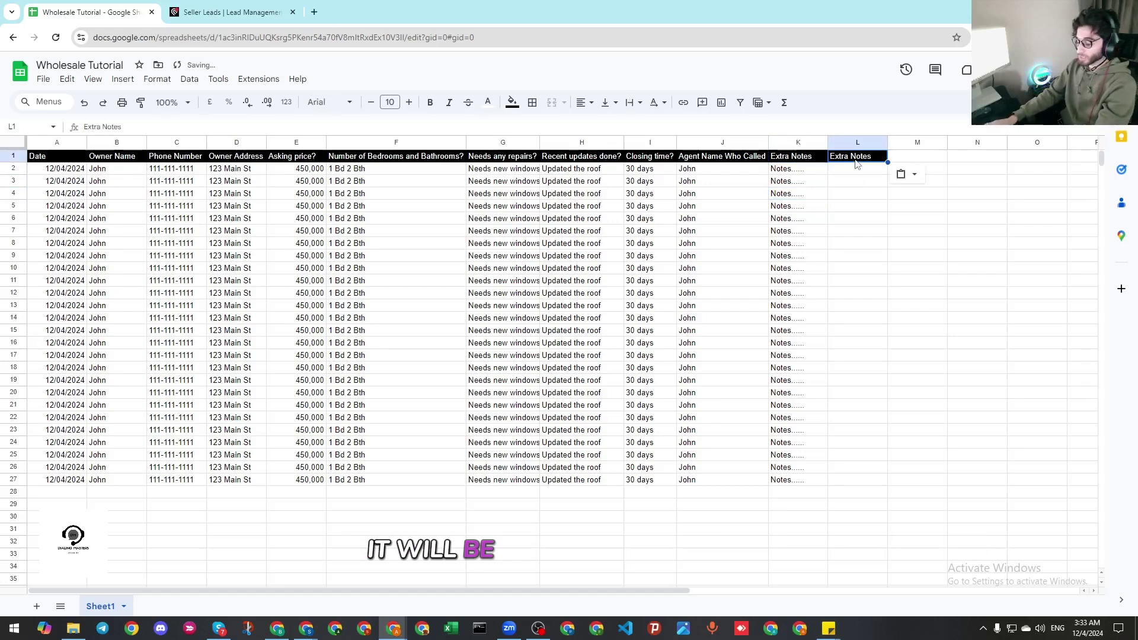
type("Feedbac")
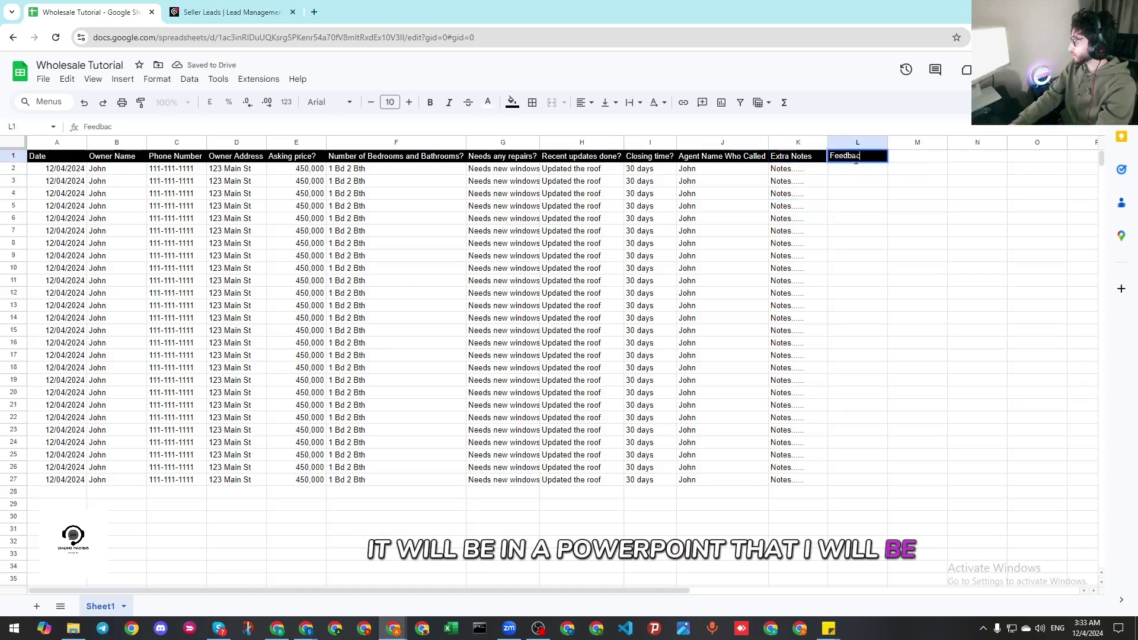
type("k")
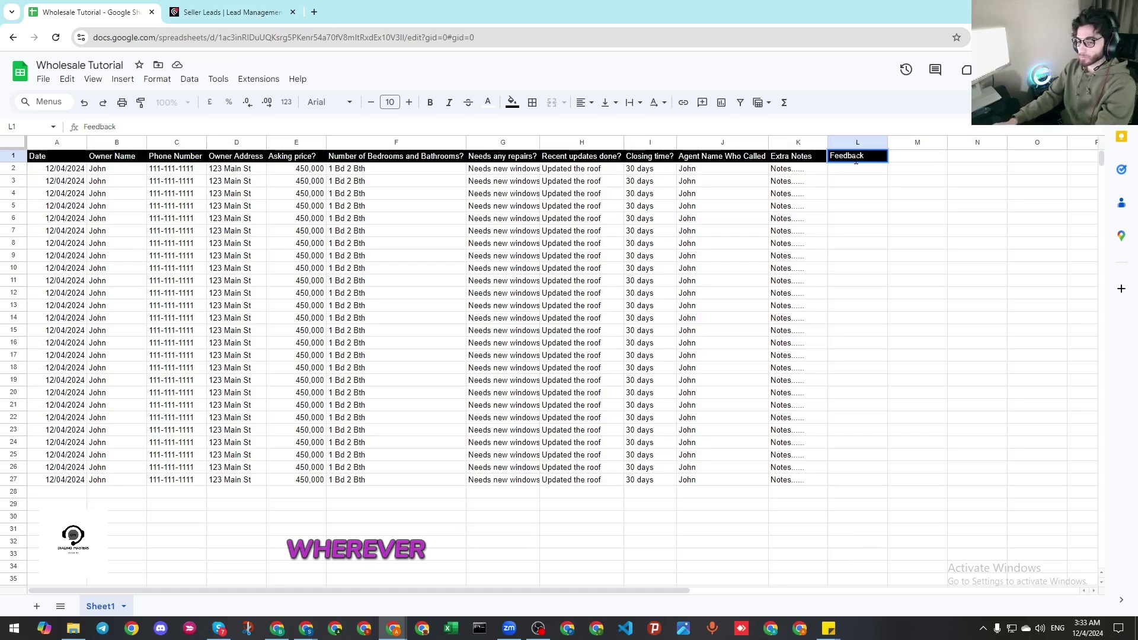
left_click(855, 165)
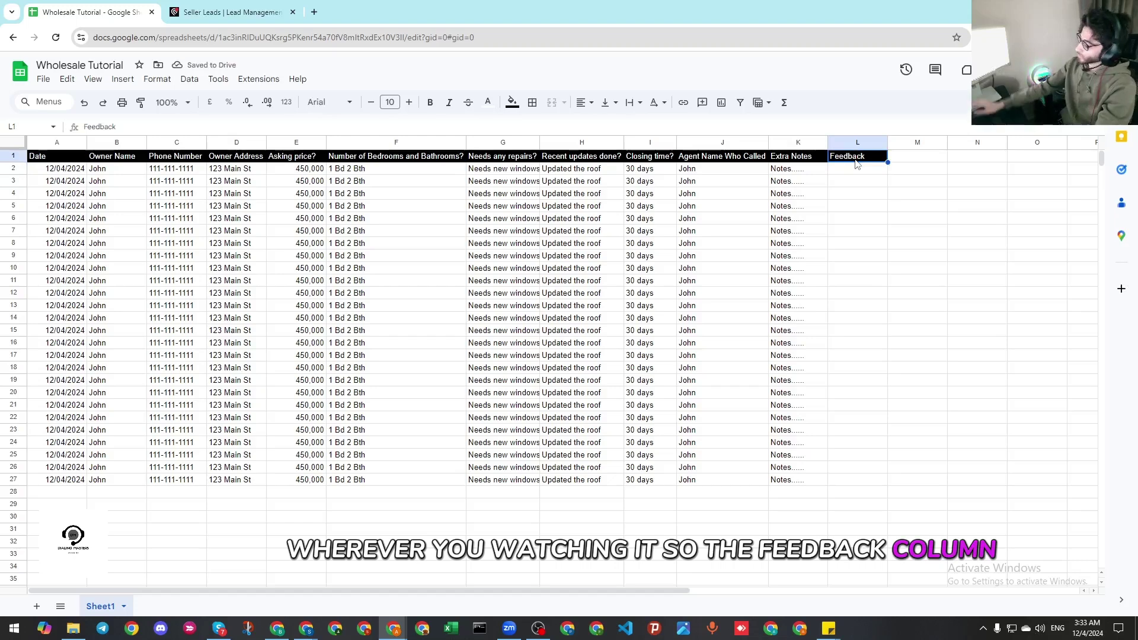
left_click_drag(887, 142, 919, 142)
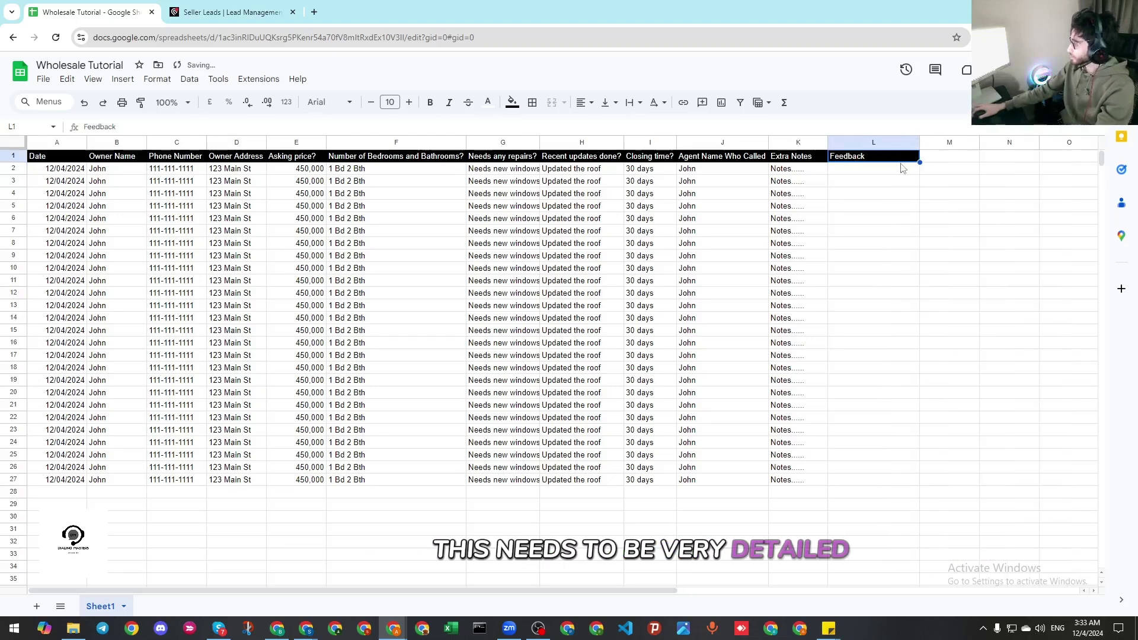
Begin the feedback entry in L2 with the date 12/04/2024, a dash, the agent's name and a colon
left_click(901, 169)
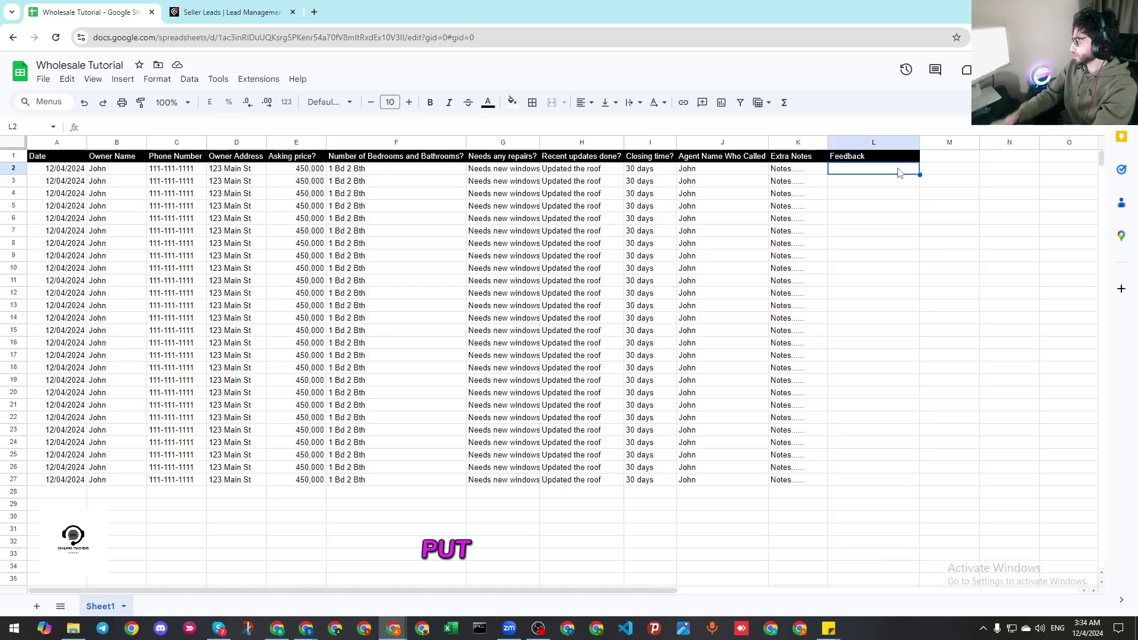
type("12")
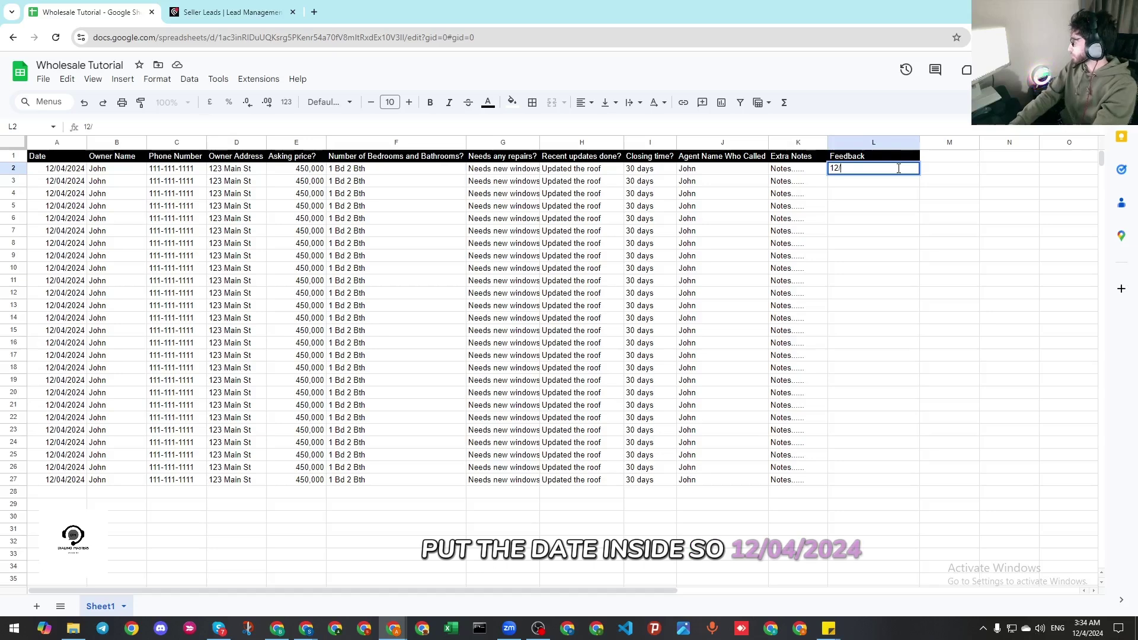
type("/04/2024")
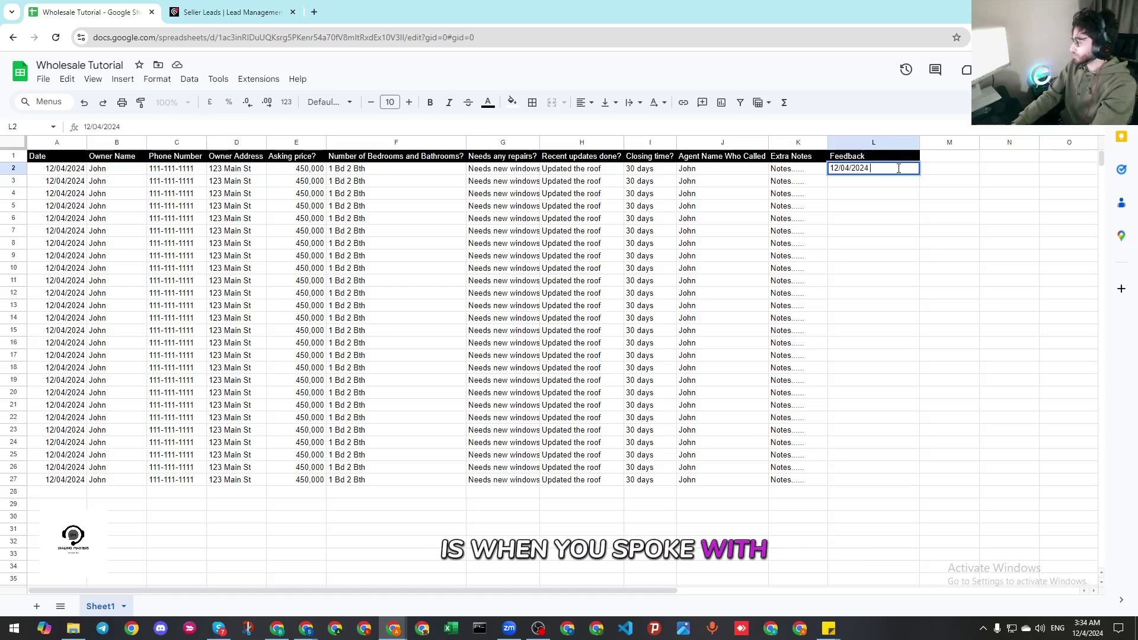
type(" -")
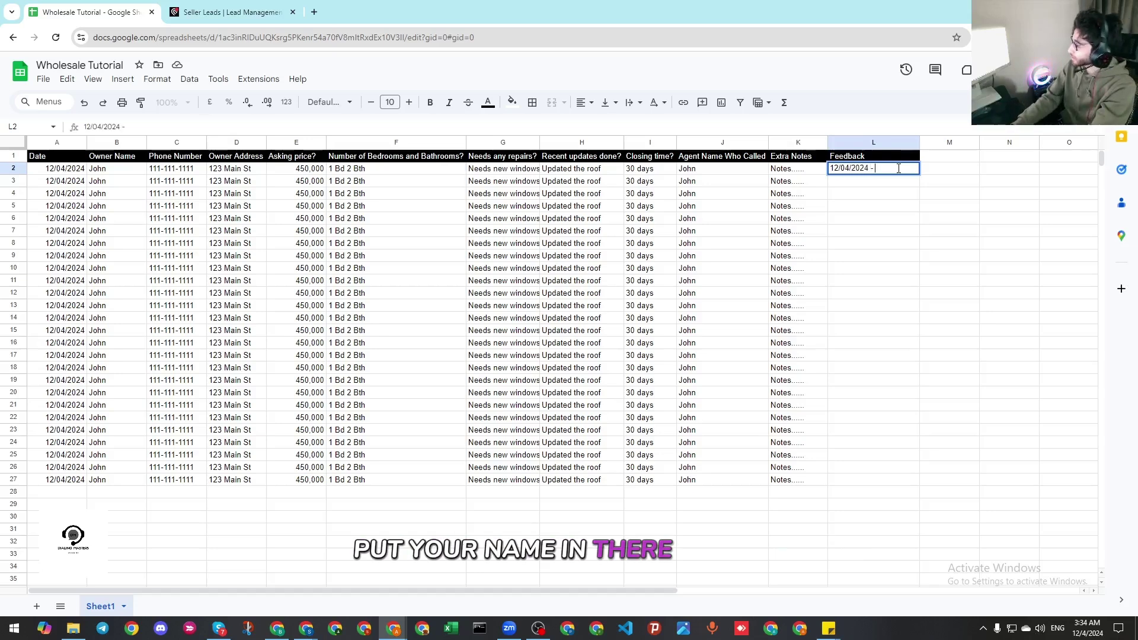
type(" Andy")
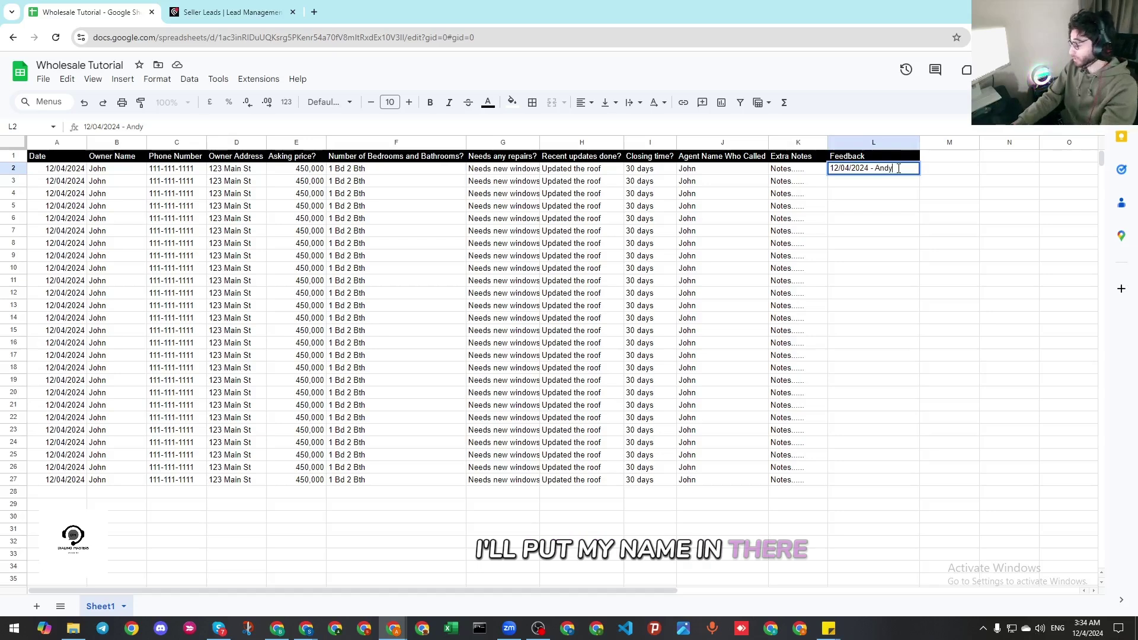
type(" :")
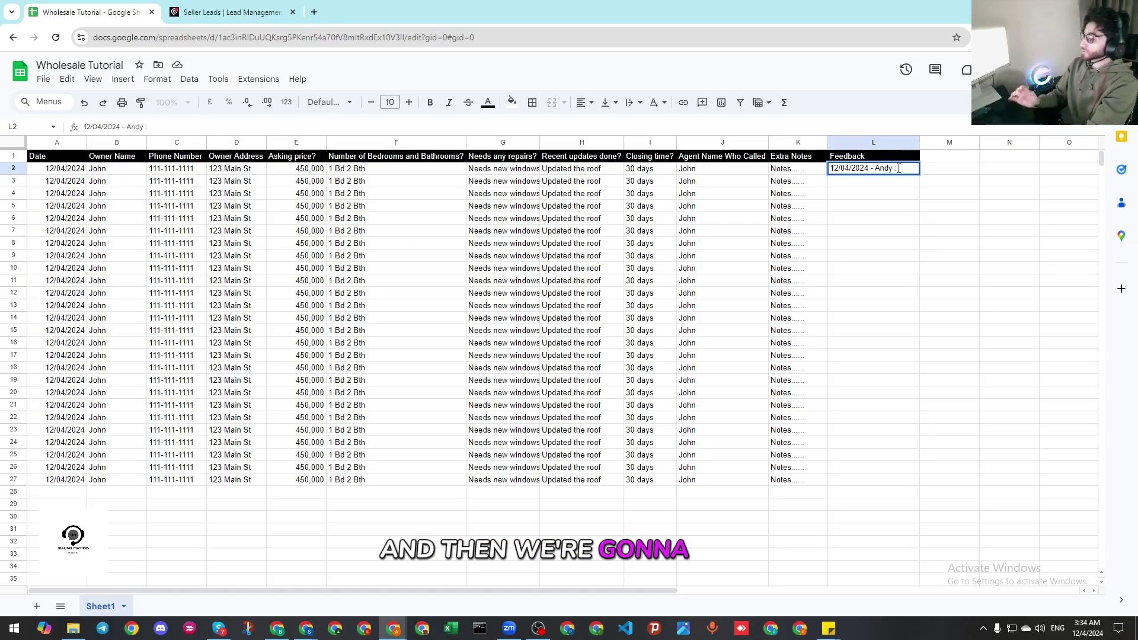
Continue the L2 note by stating that the agent spoke with the seller, who wants to sell at 450, and "I made an offer at 320"
type(" I spoke with")
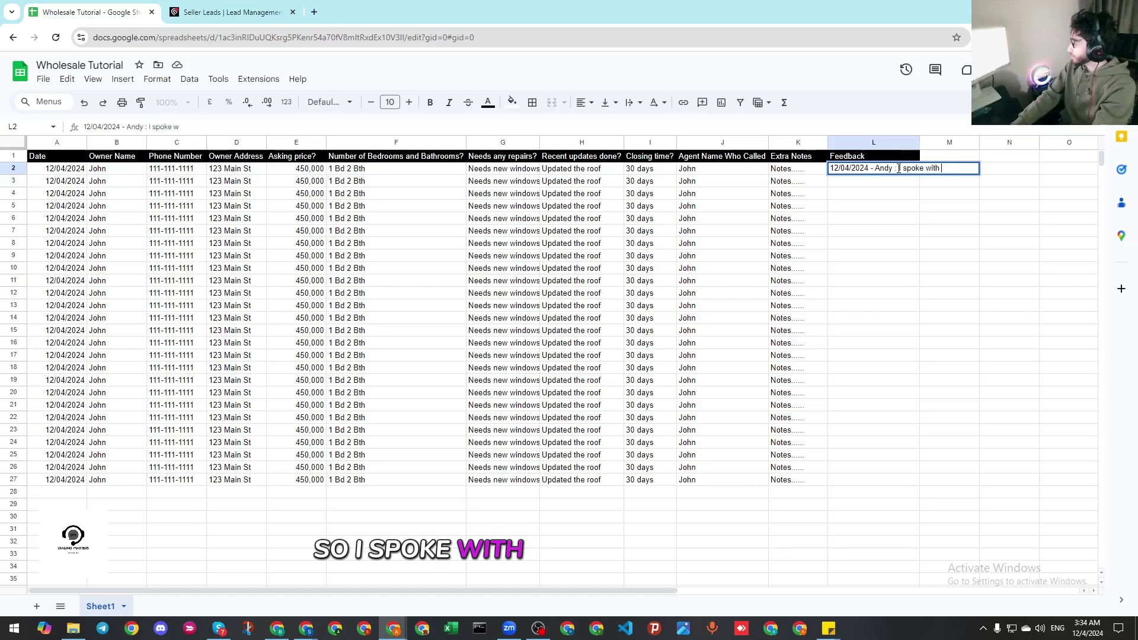
type(" John he wants to sell at")
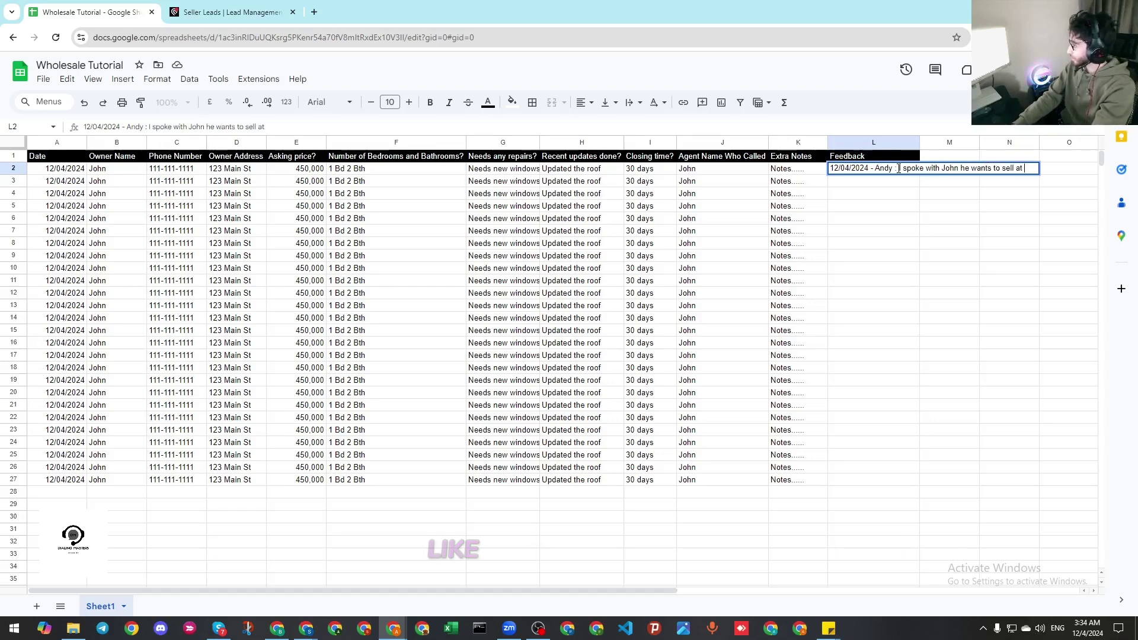
type(" 450, ")
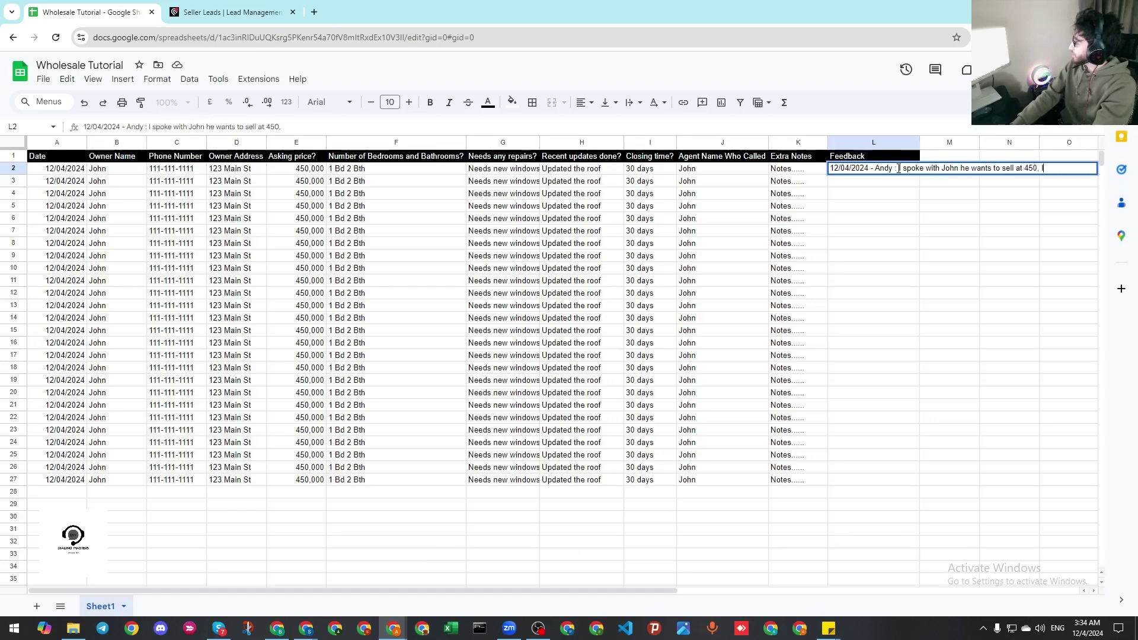
type("I made an offer at 32")
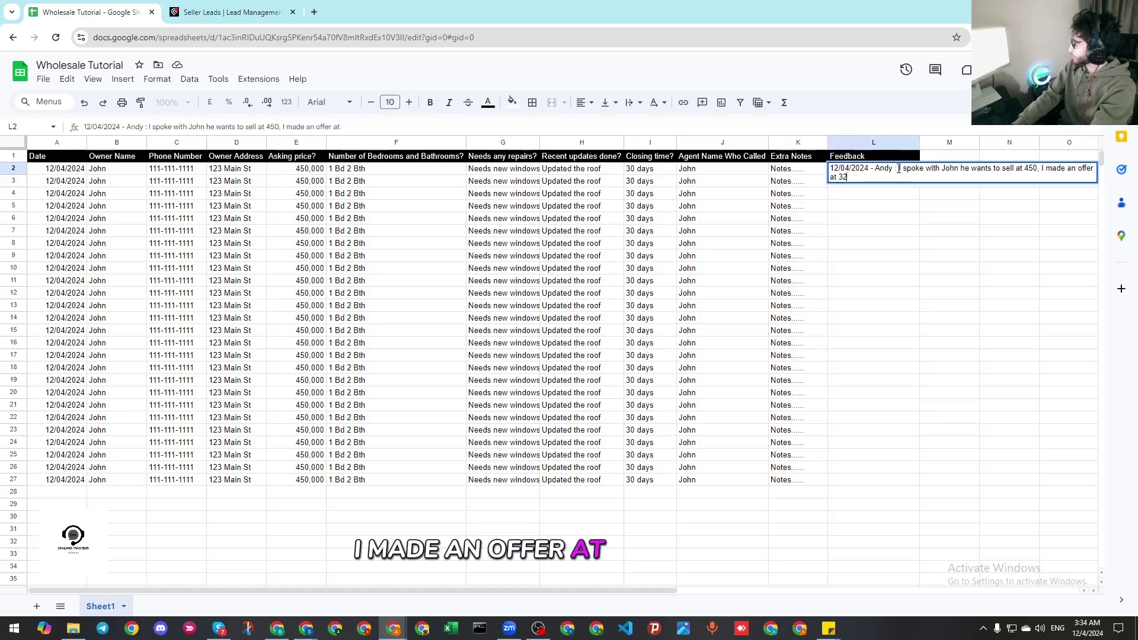
type("0")
Finish the L2 feedback note with ", he'll think about it, he wants ......"
type(", he'll t")
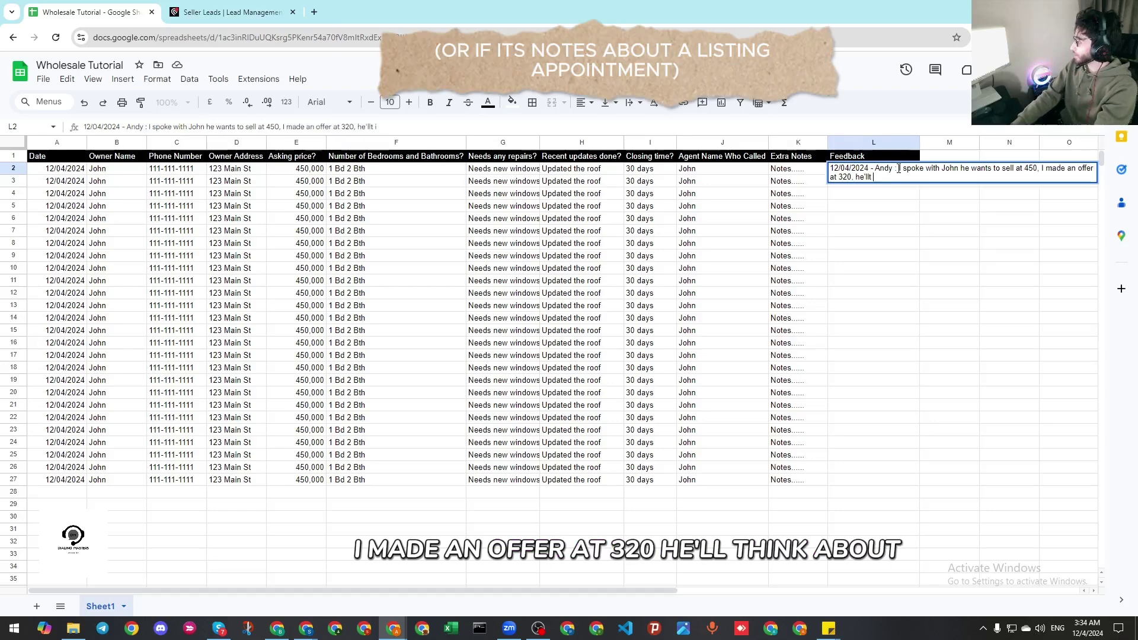
type("hink about it, wh")
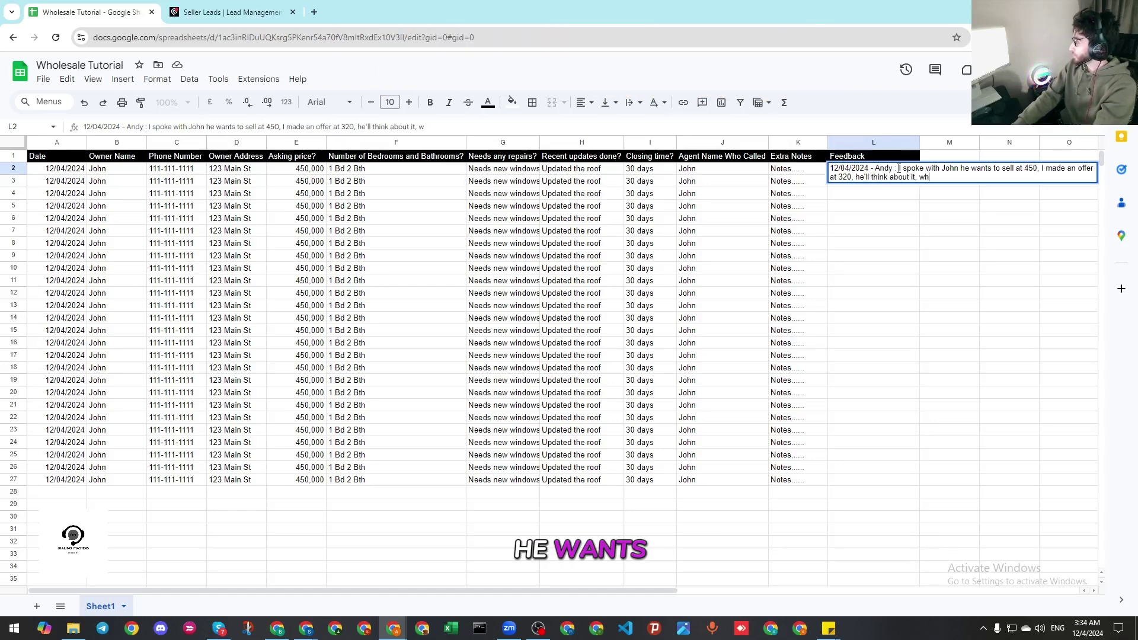
key("BackSpace")
key("BackSpace")
type("he want")
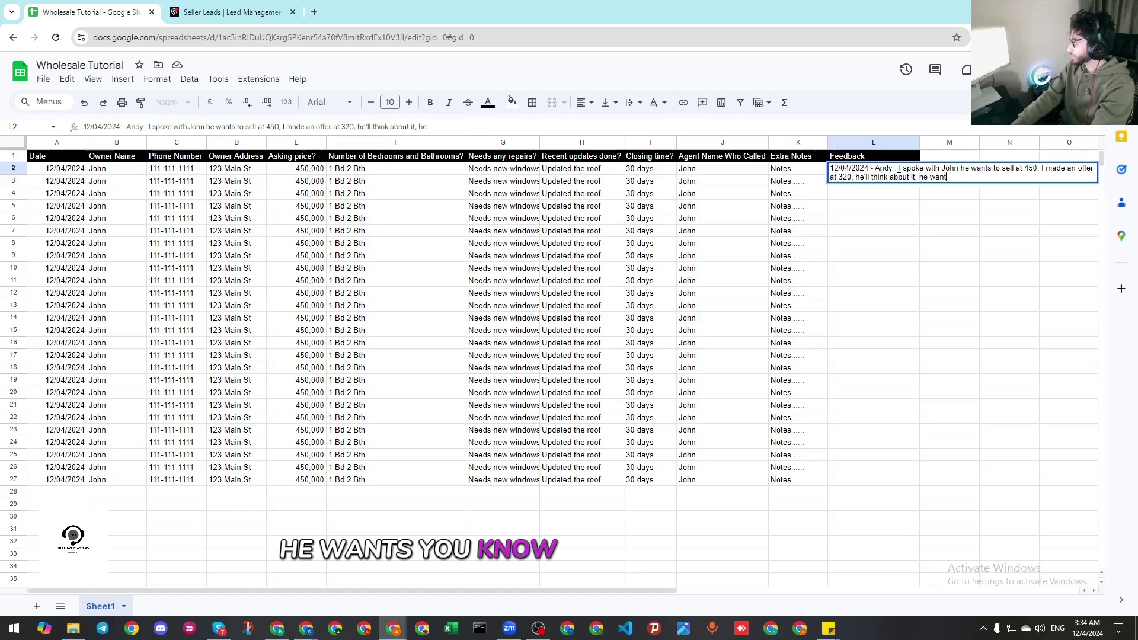
type("s ......")
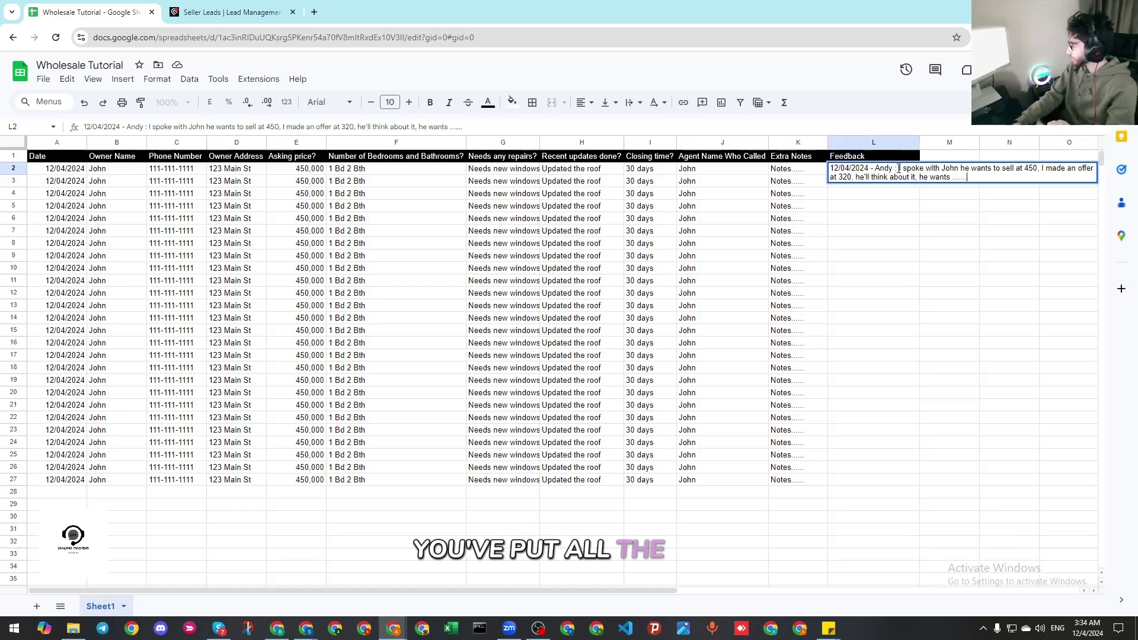
key("Return")
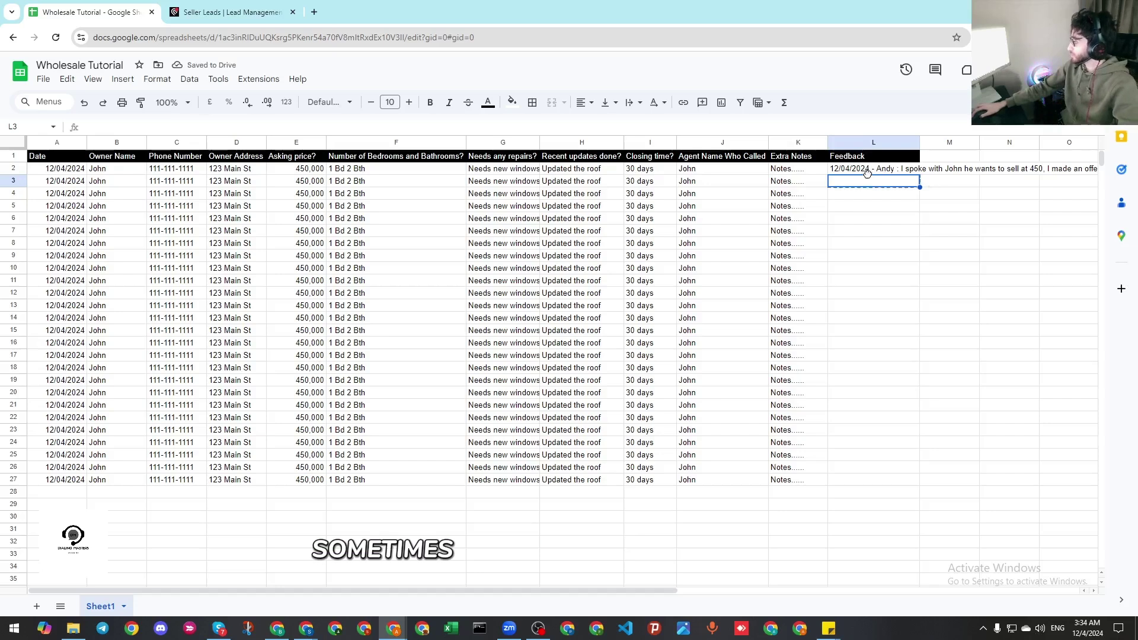
Set the text wrapping of L2 to clip and open the cell briefly to view the full feedback note
key("Up")
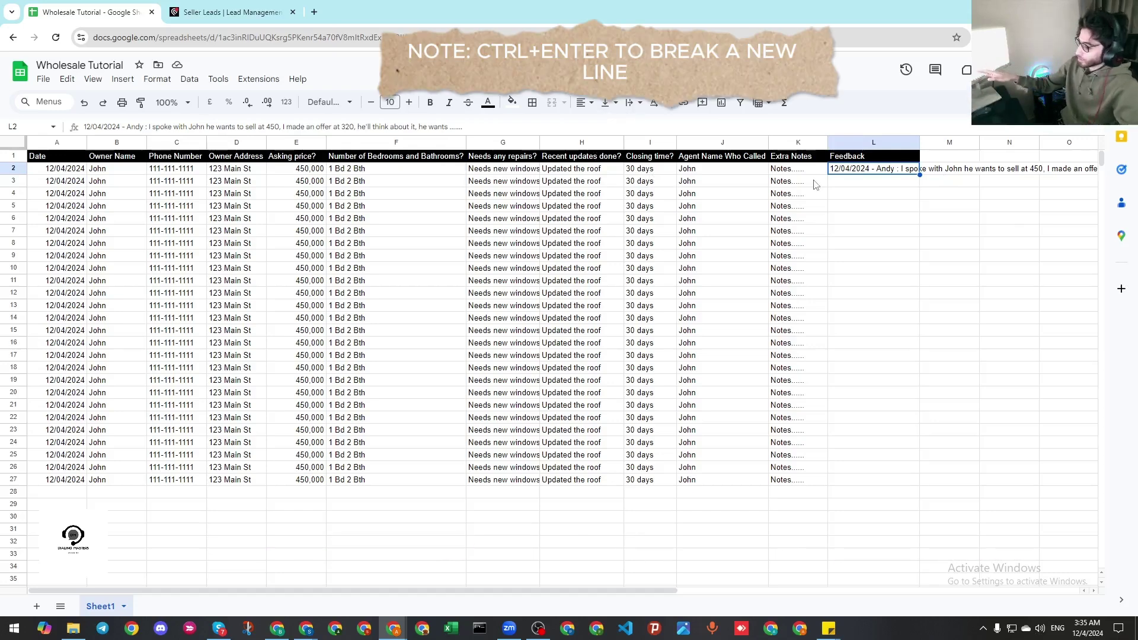
left_click(633, 107)
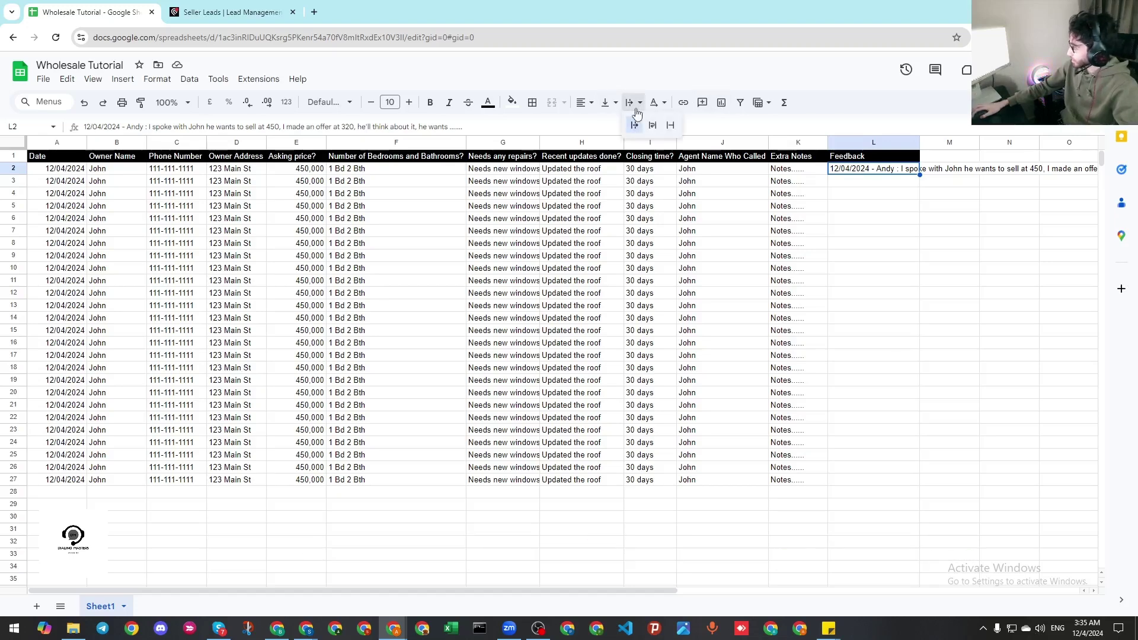
left_click(670, 125)
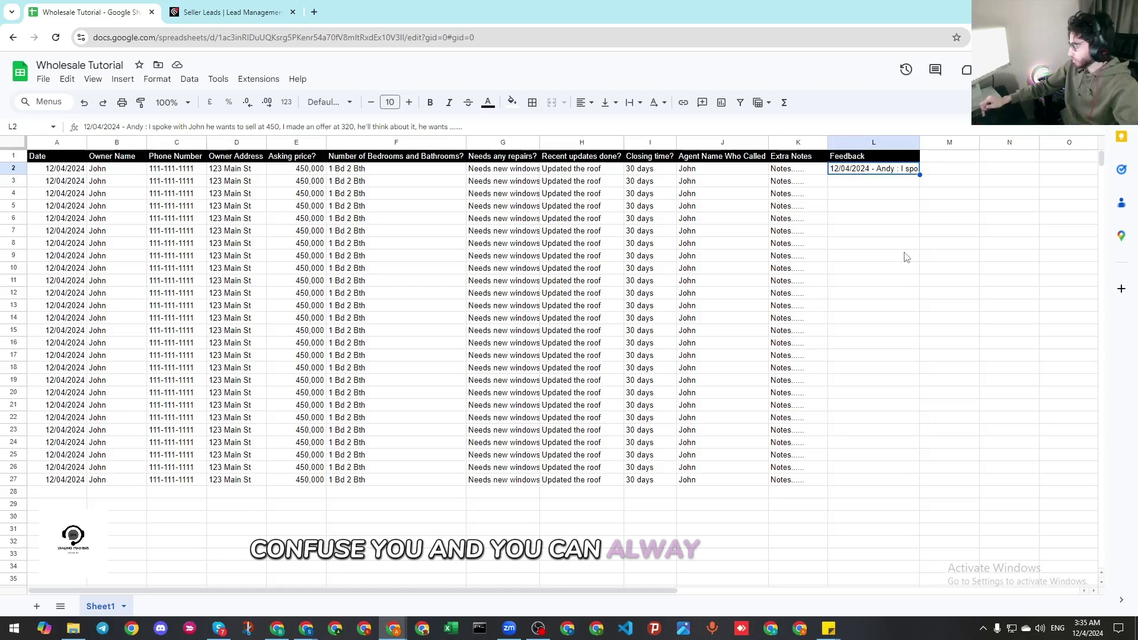
key("Return")
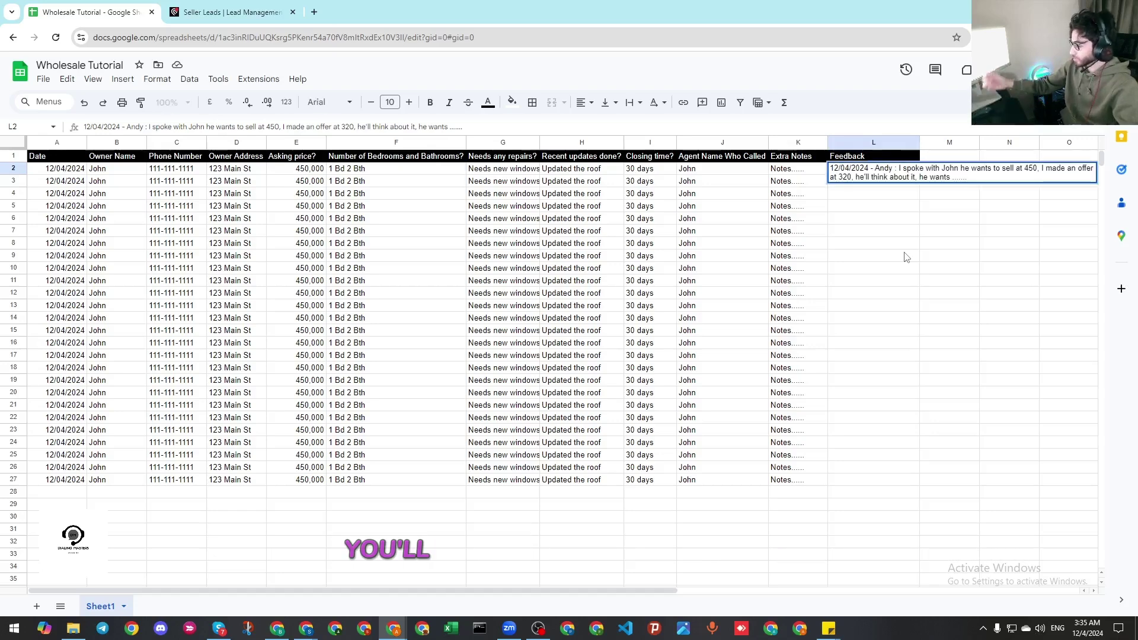
key("Return")
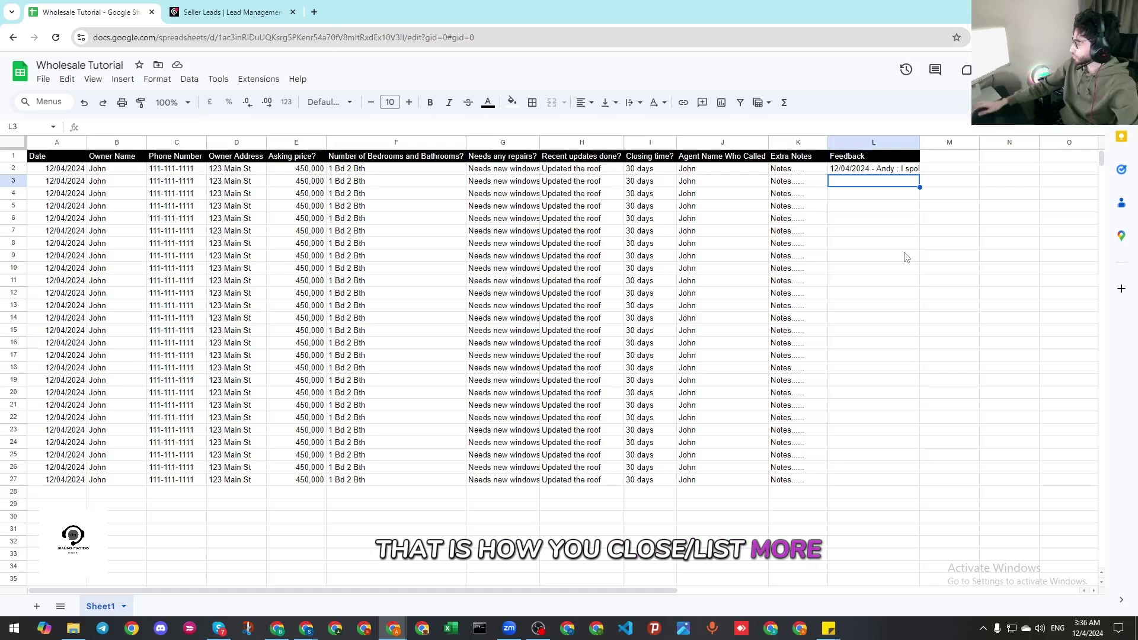
Duplicate the formatted Feedback header into M1 and rename the new column header "Lead Status"
left_click(870, 172)
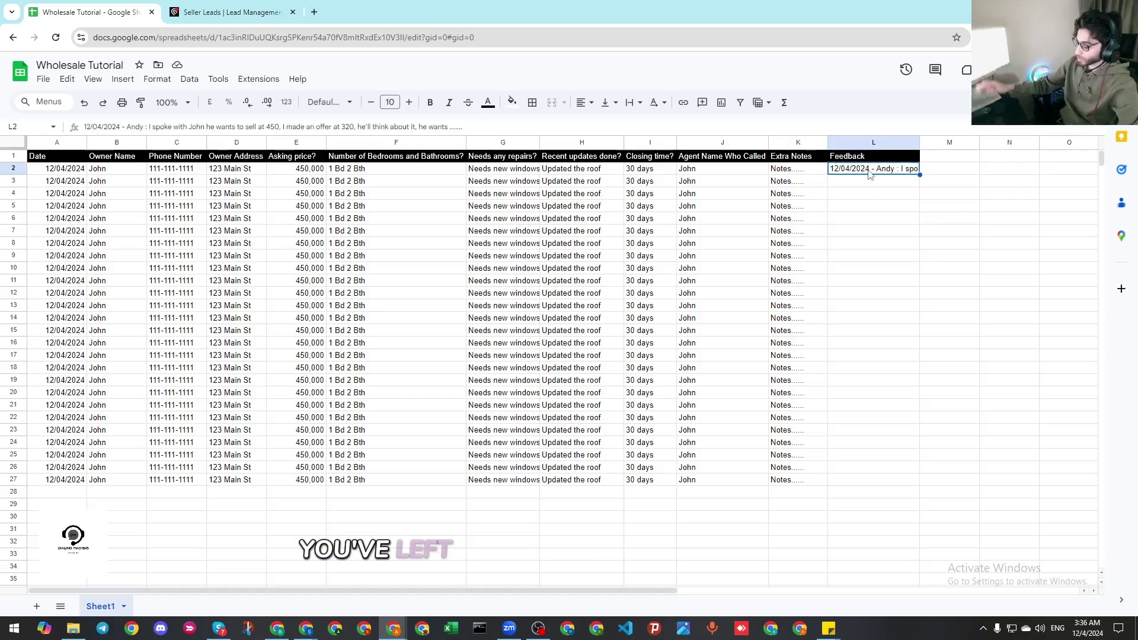
key("Down")
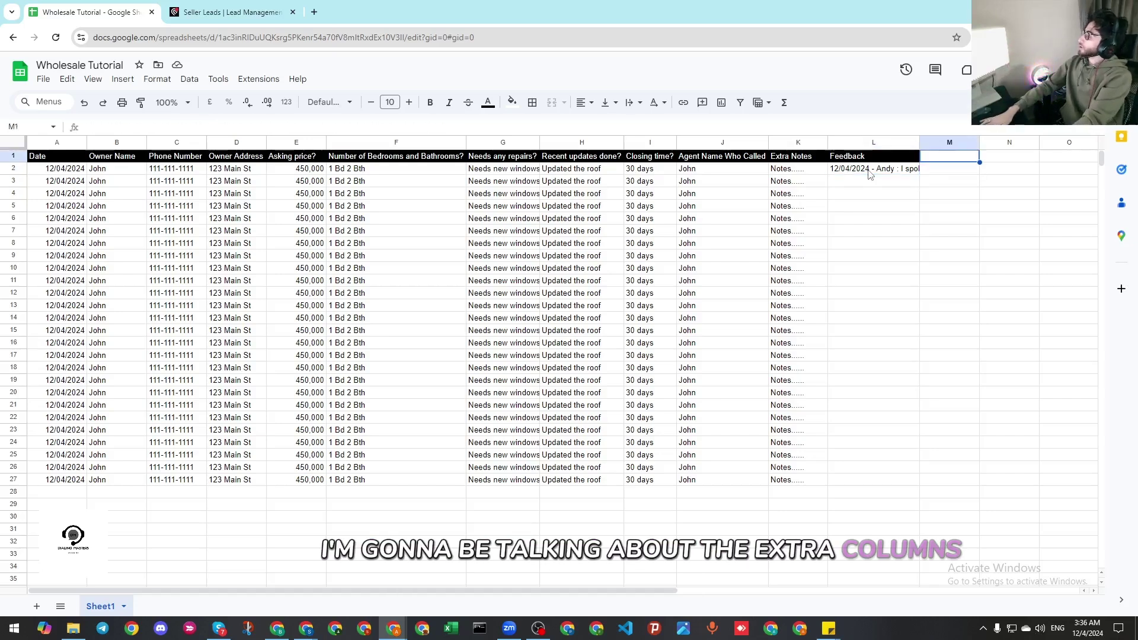
key("Up")
key("Up")
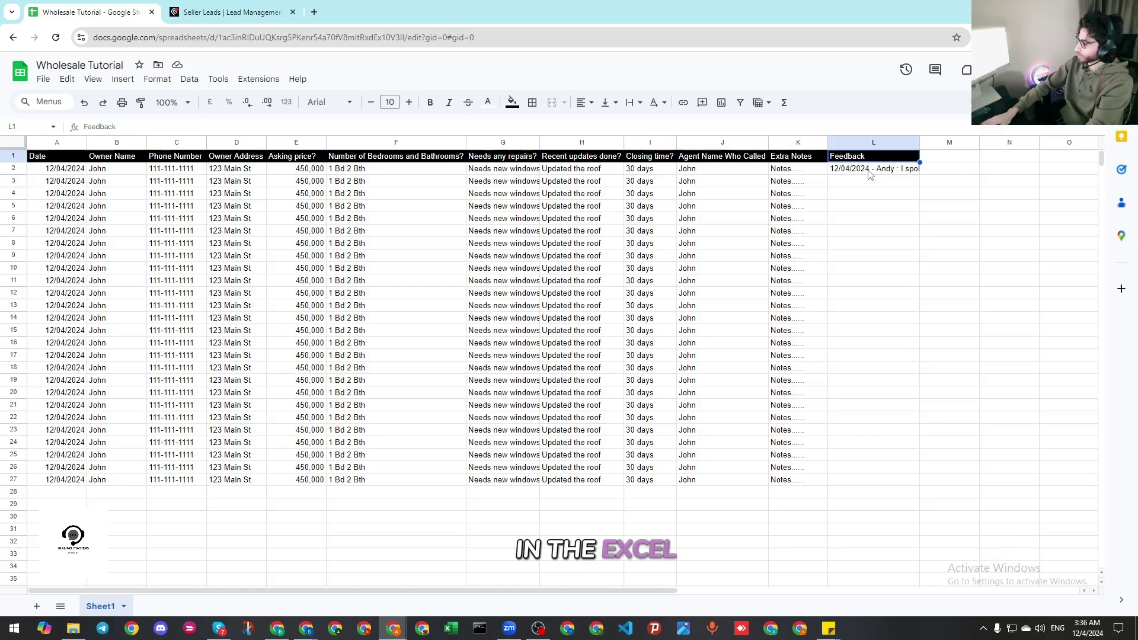
key("Right")
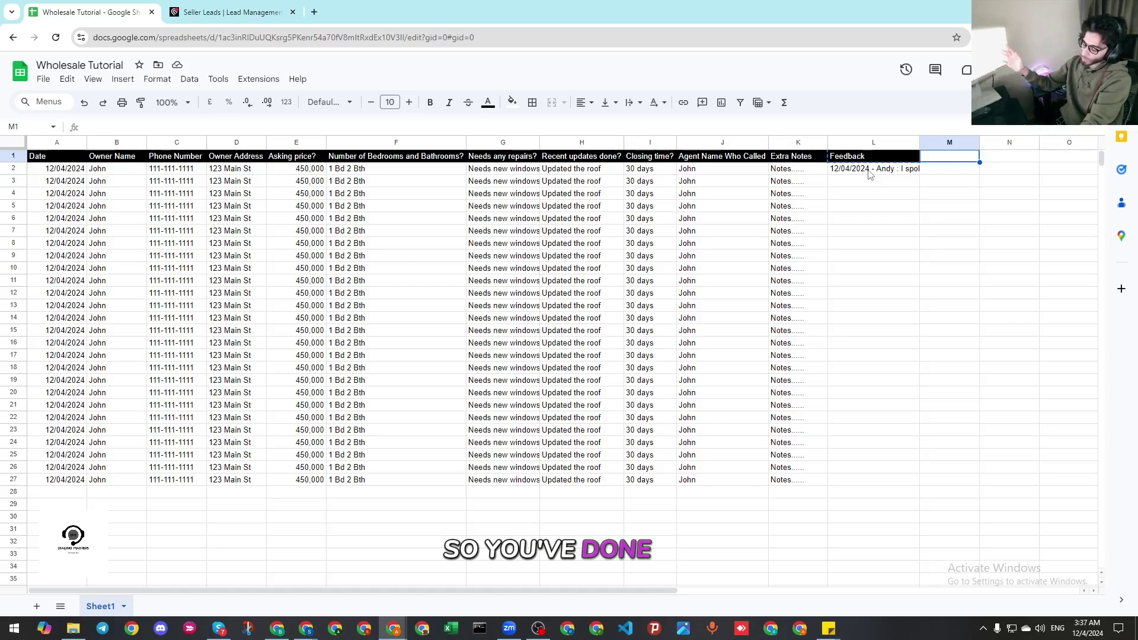
key("ctrl+v")
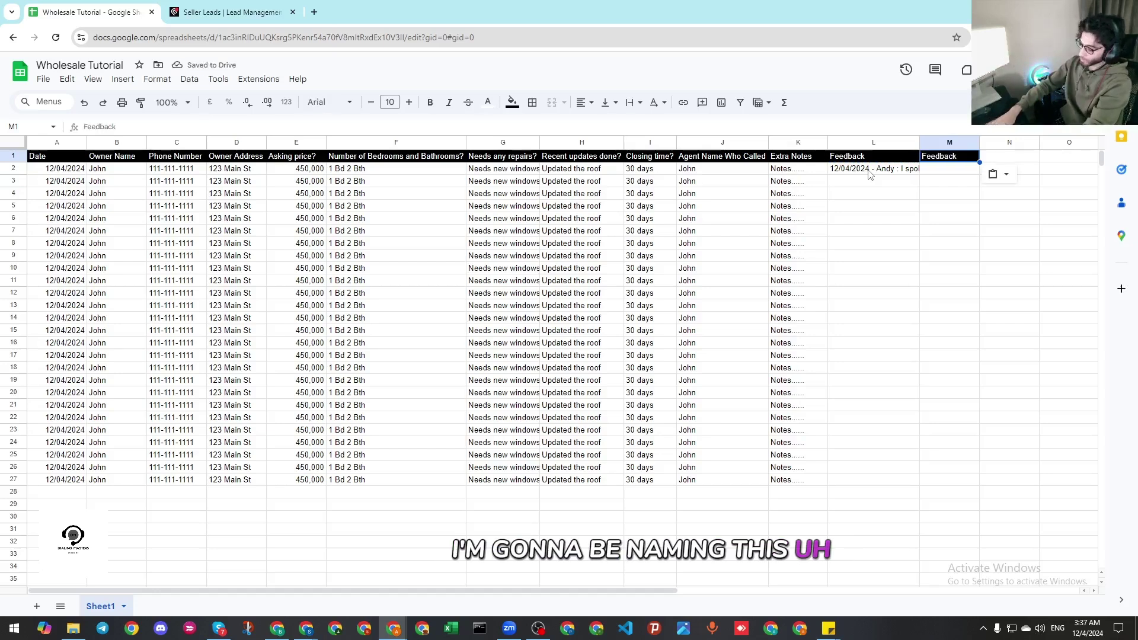
type("Lead Status")
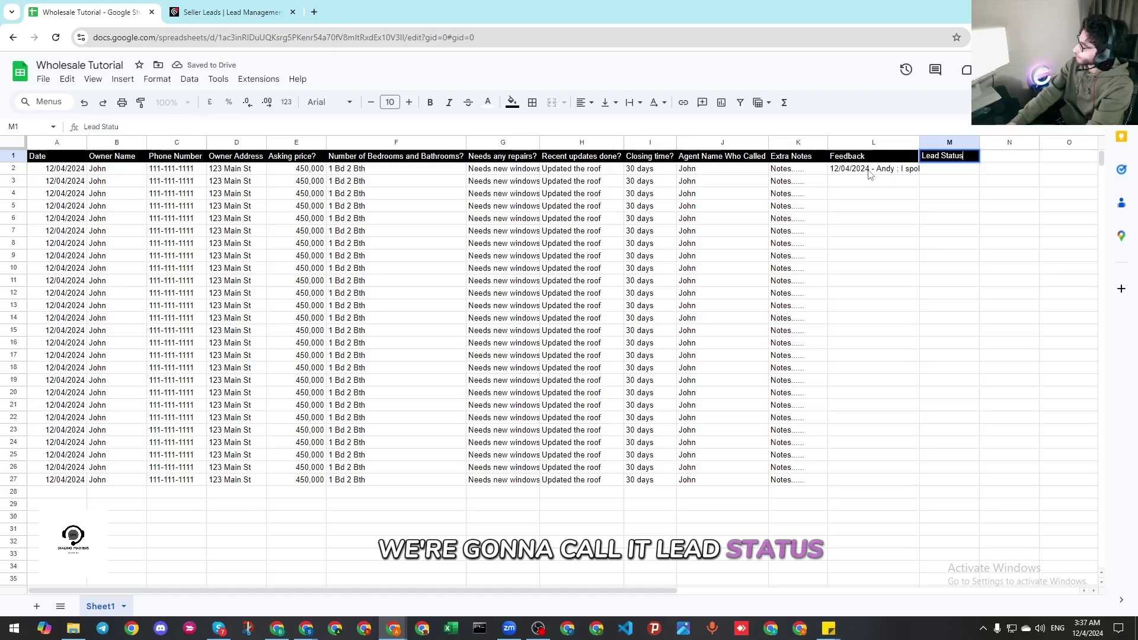
key("Return")
key("Right")
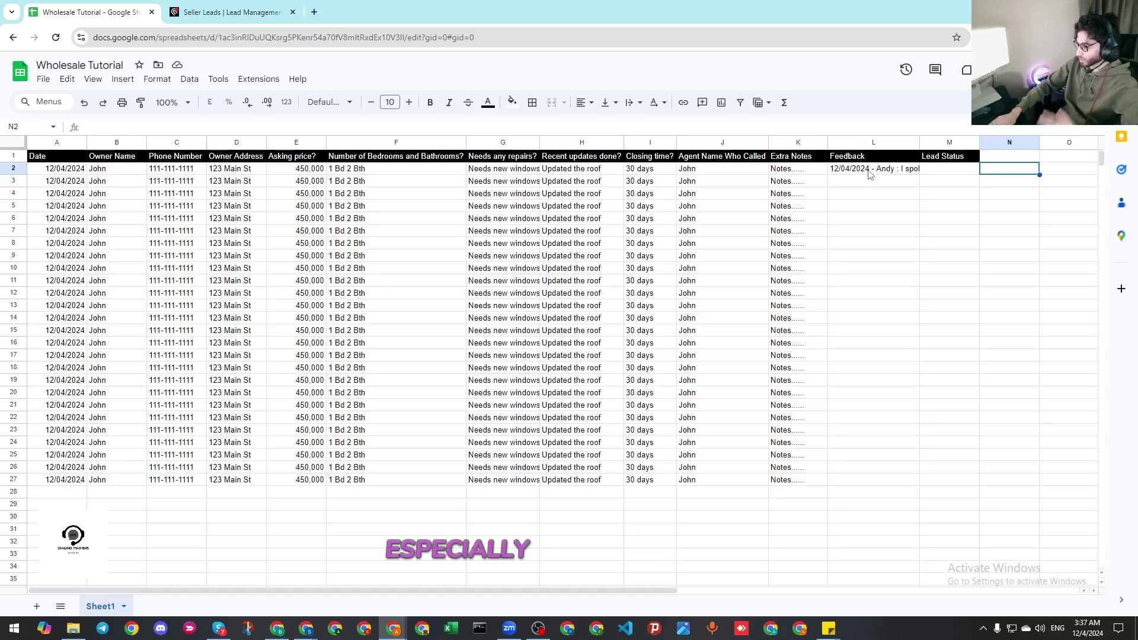
Insert a drop-down in M2 under Lead Status and name its first option "Follow Up"
key("Left")
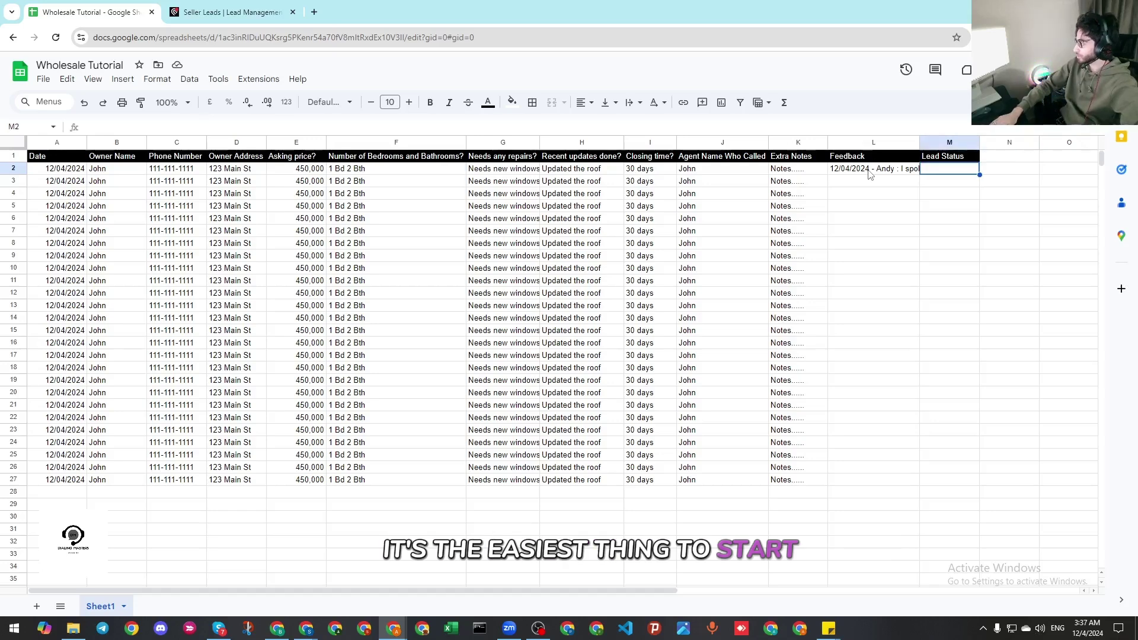
key("Down")
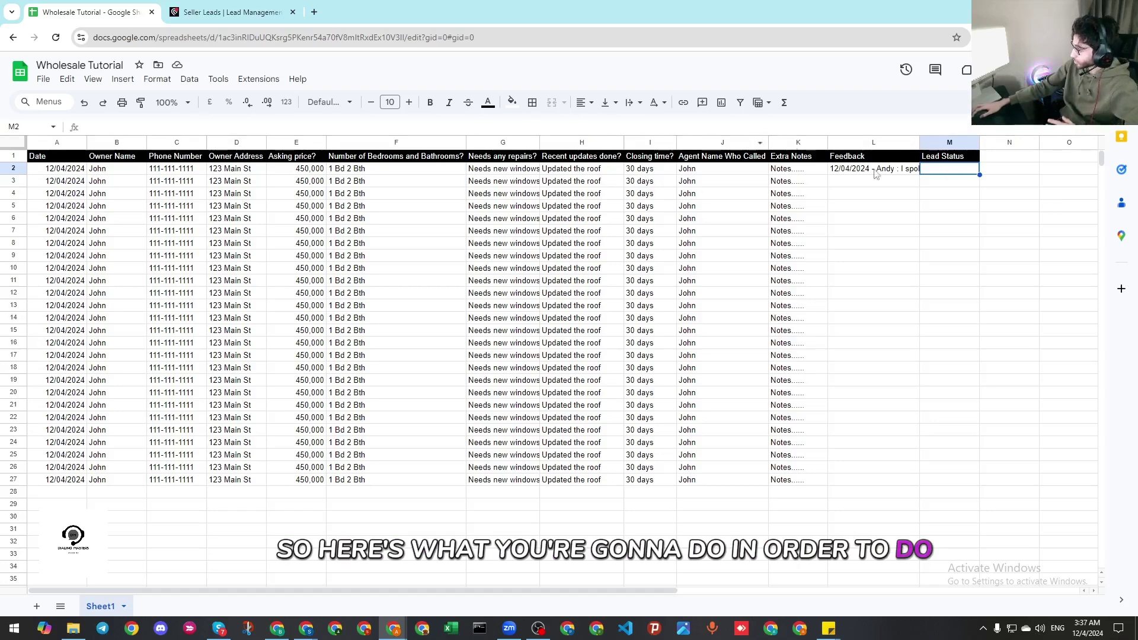
right_click(950, 171)
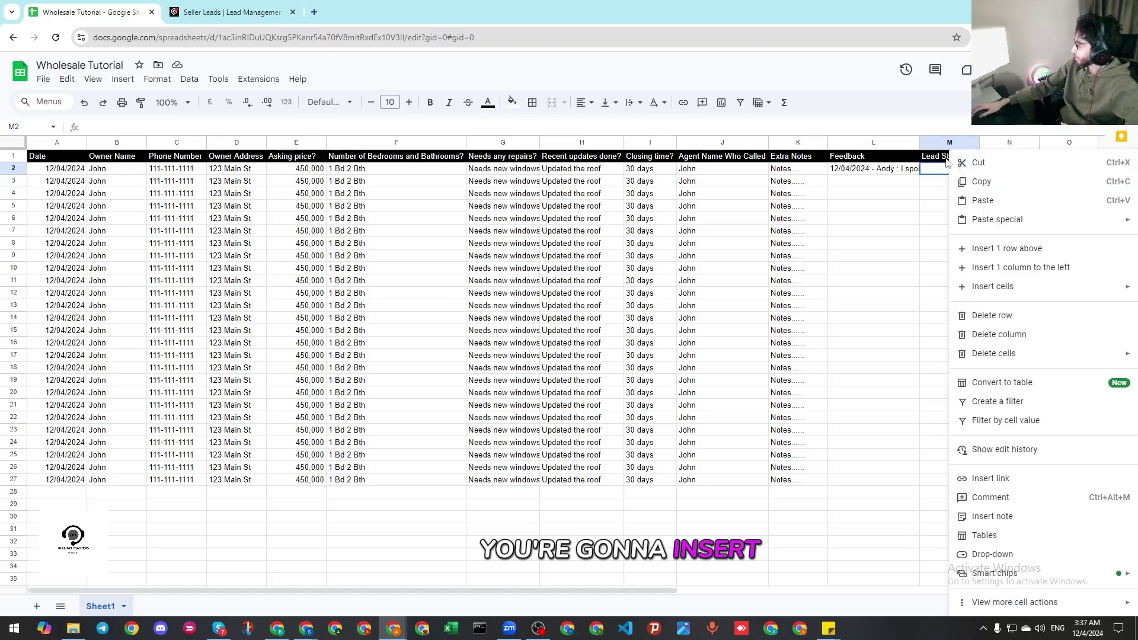
left_click(967, 556)
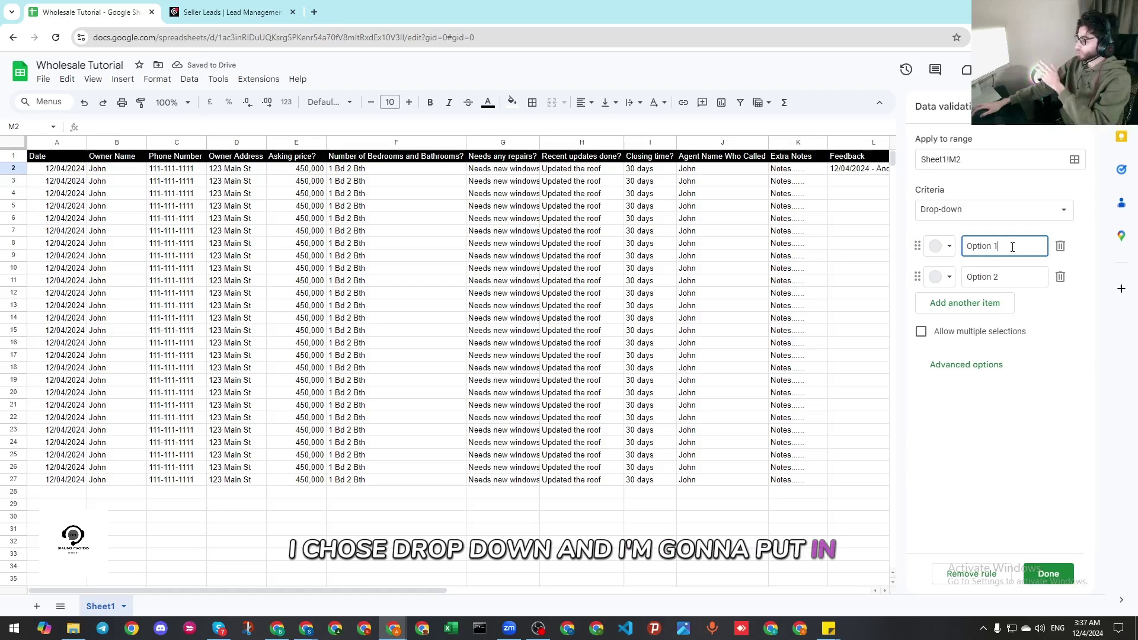
key("BackSpace")
key("BackSpace")
key("BackSpace")
key("BackSpace")
key("BackSpace")
key("BackSpace")
key("BackSpace")
key("BackSpace")
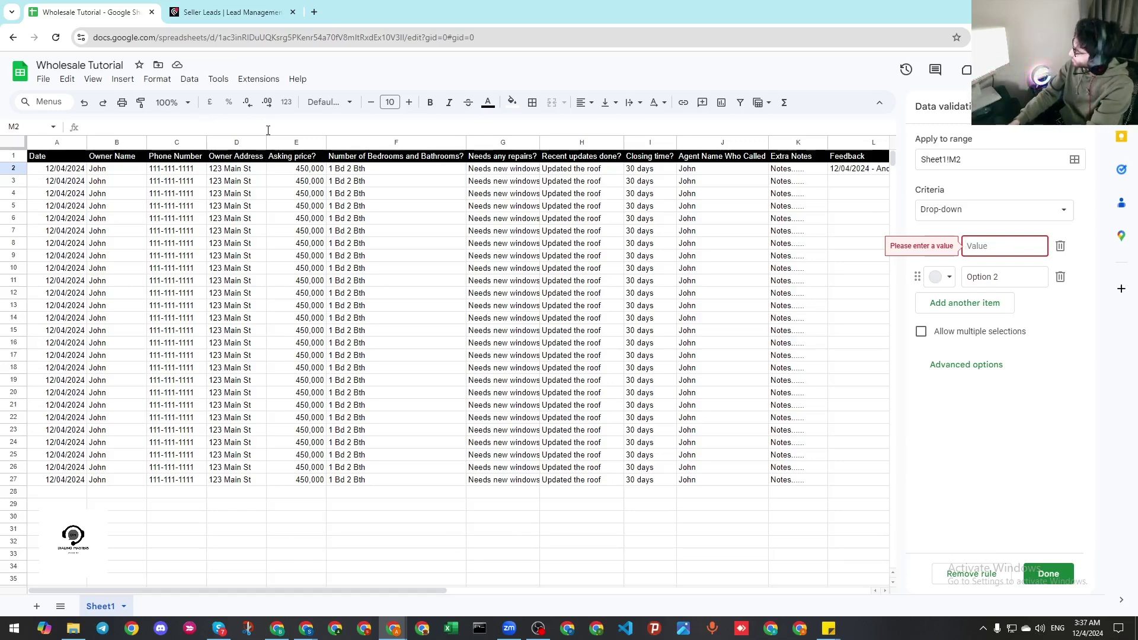
type("F")
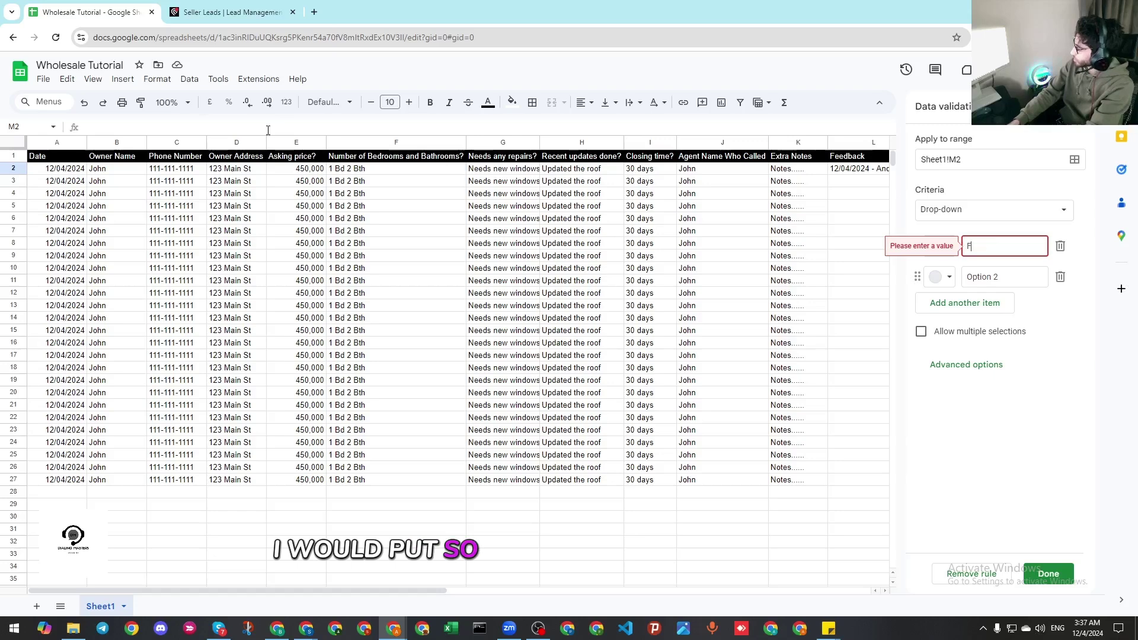
type("ollow Up")
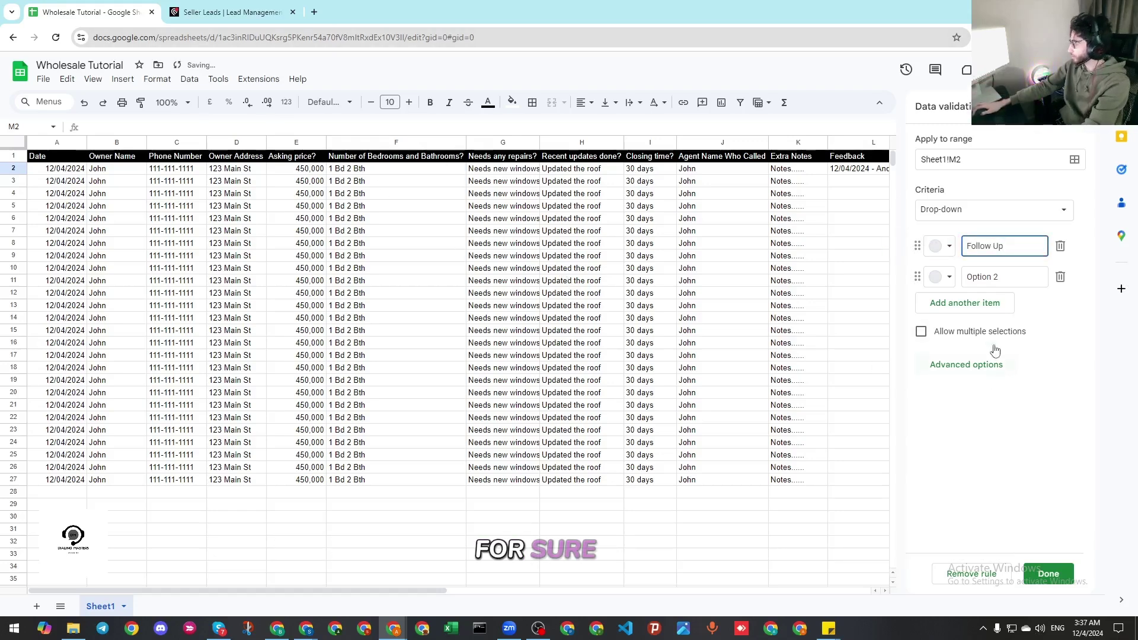
Rename the second drop-down option "Contract Sent"
left_click(1024, 279)
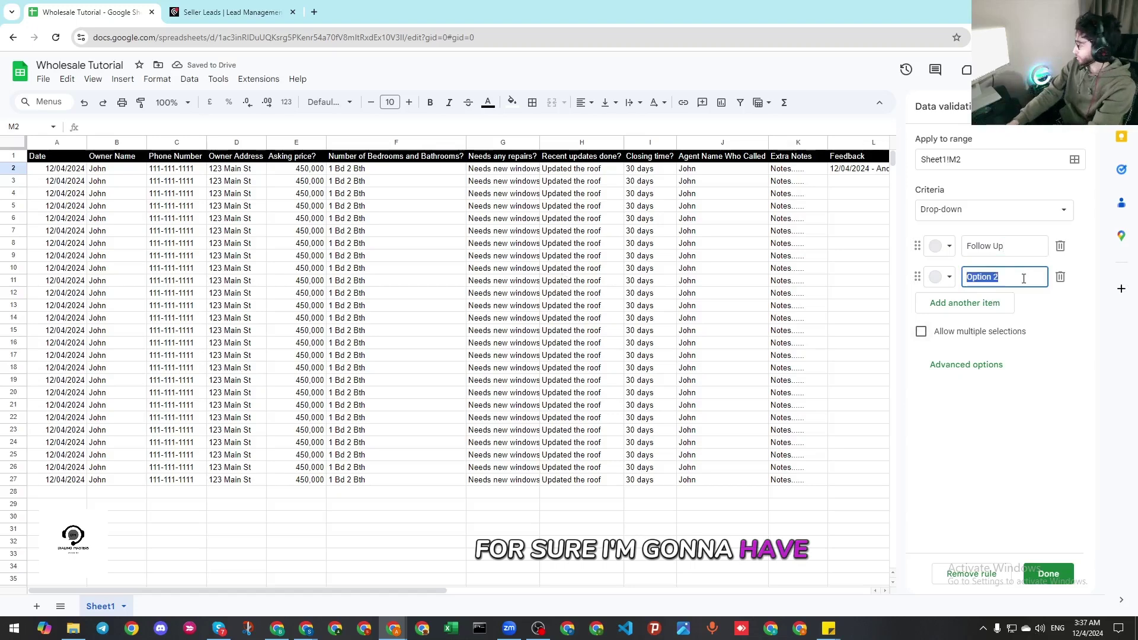
type("Cont")
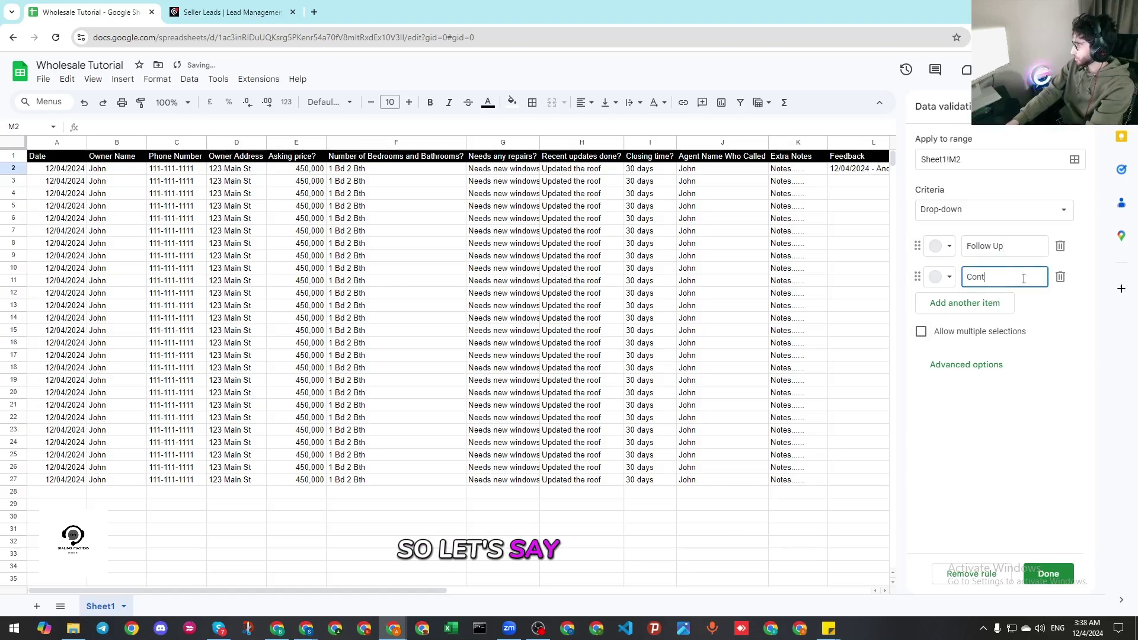
type("ract Sent")
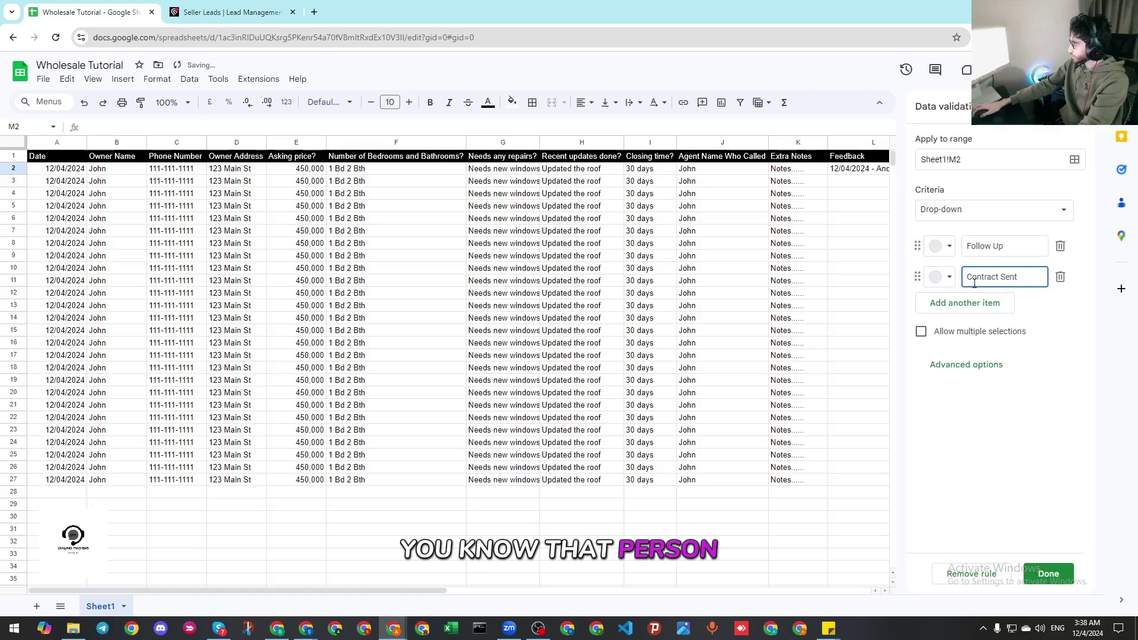
Add a third option named "Not Contacted" to the Lead Status drop-down
left_click(968, 301)
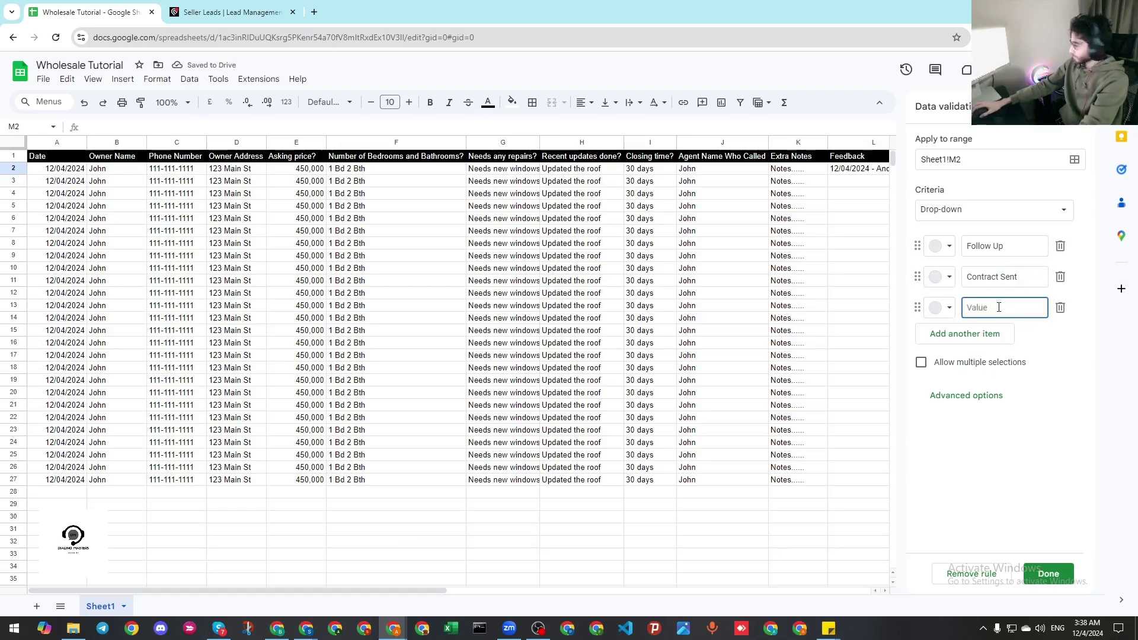
type("Not contac")
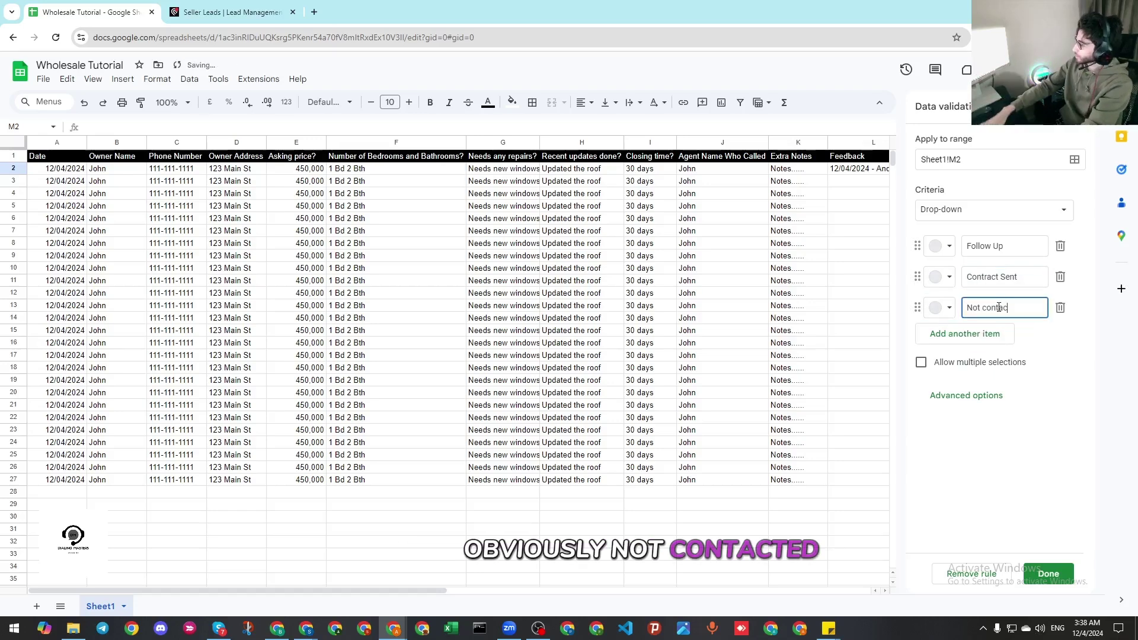
key("BackSpace")
key("BackSpace")
key("BackSpace")
key("BackSpace")
key("BackSpace")
key("BackSpace")
type("Contacted")
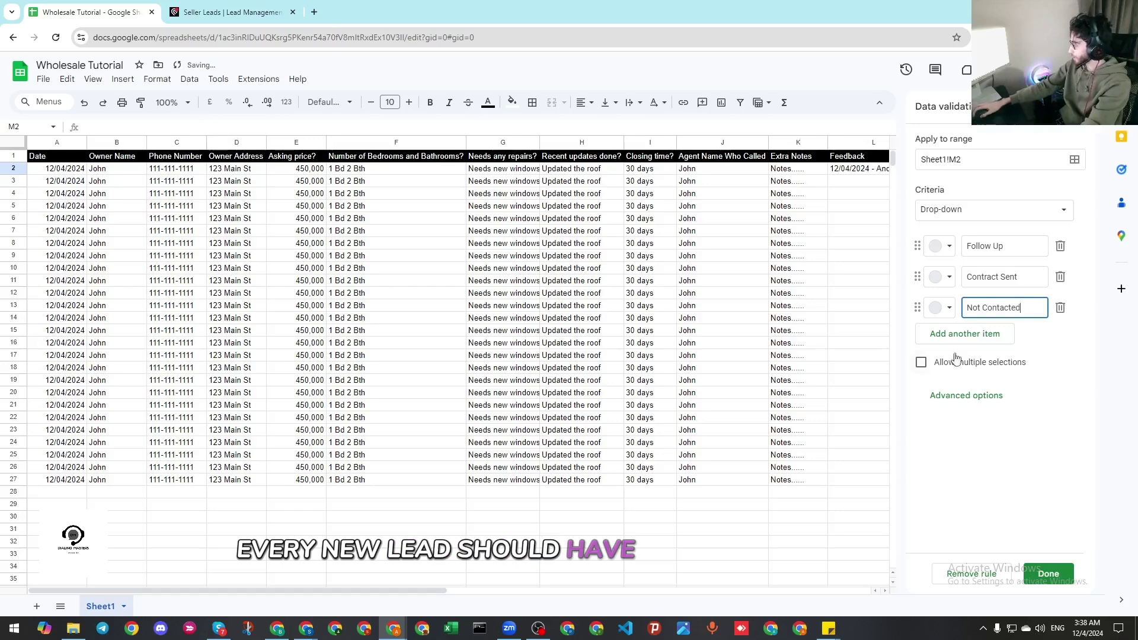
Add two more drop-down options named "Dead Deal" and "Long Follow Up"
left_click(971, 334)
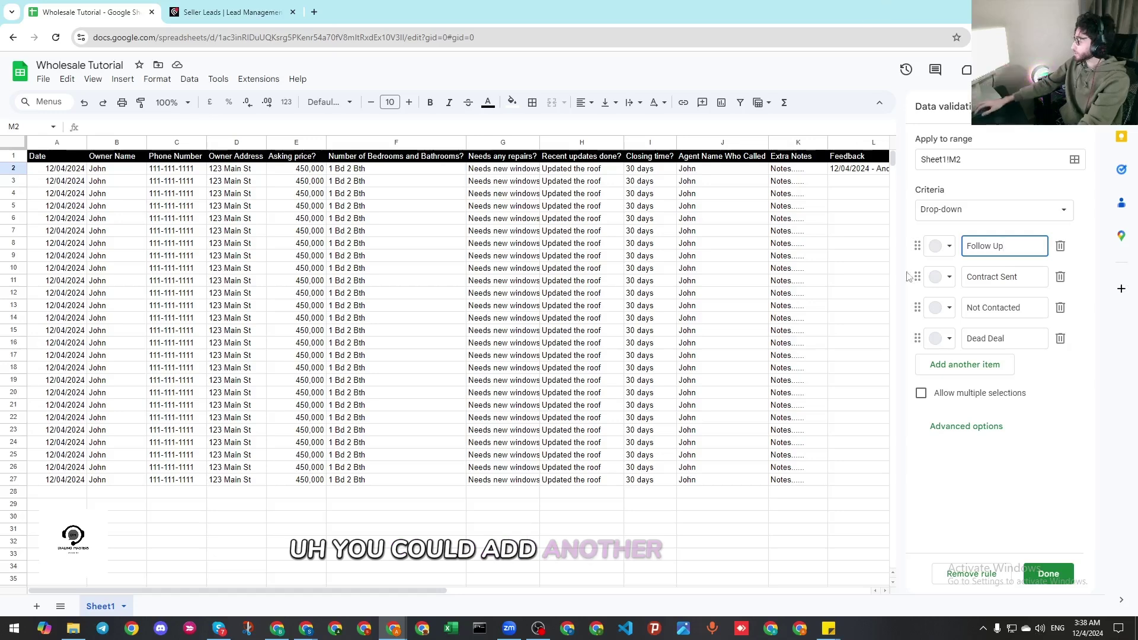
left_click(959, 365)
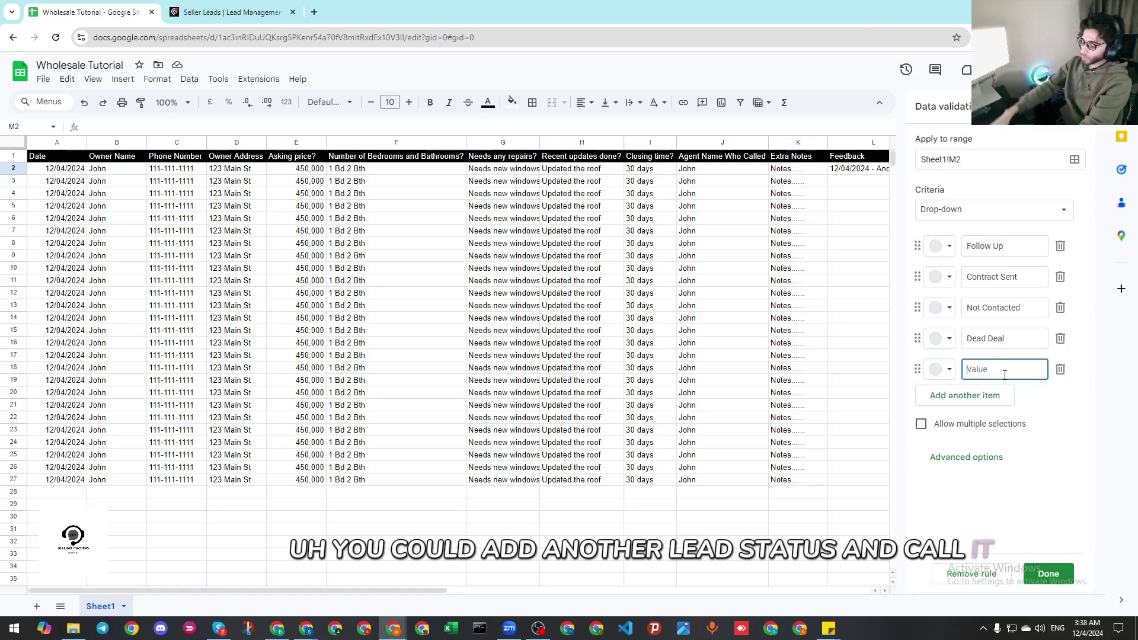
type("Long ")
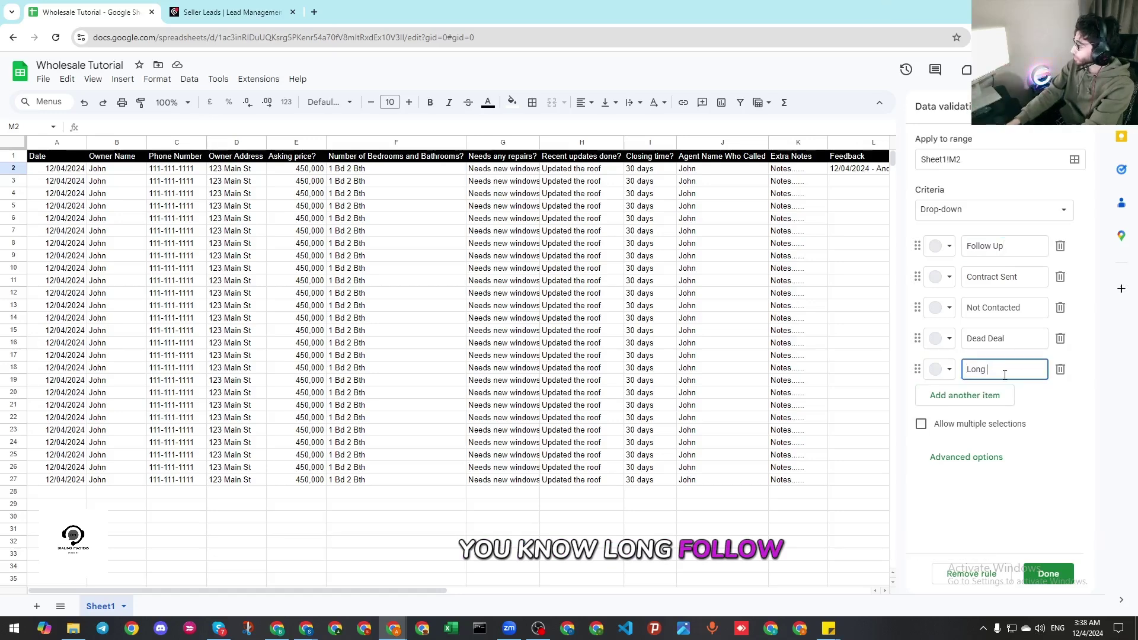
type("Follow Up")
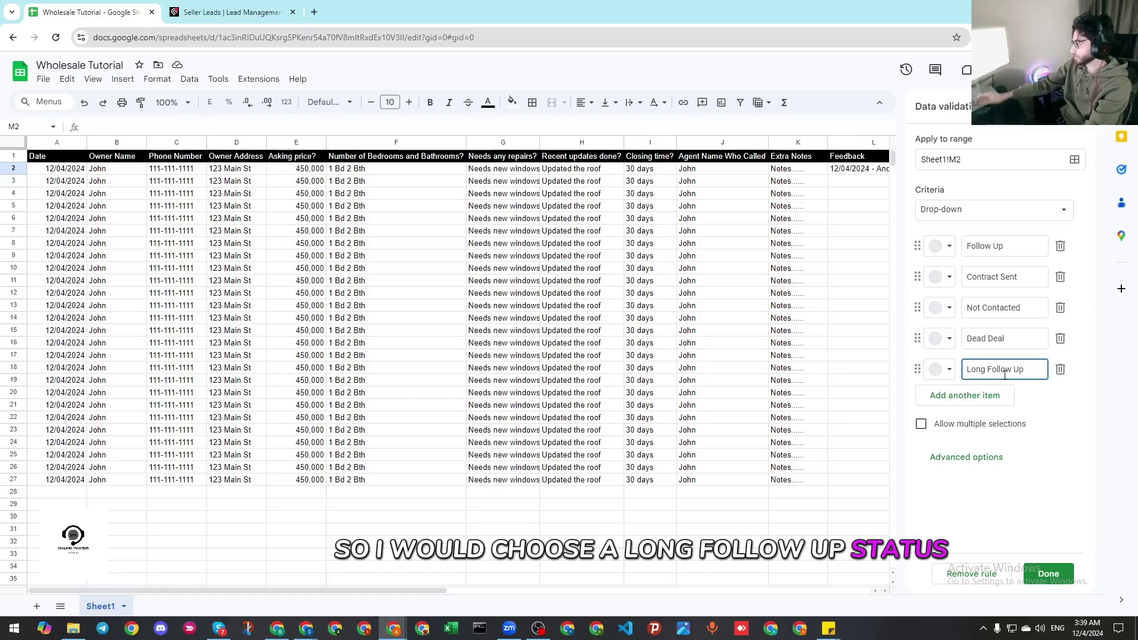
Colour the Follow Up option light yellow, Contract Sent dark green and Not Contacted light blue-grey
left_click(948, 247)
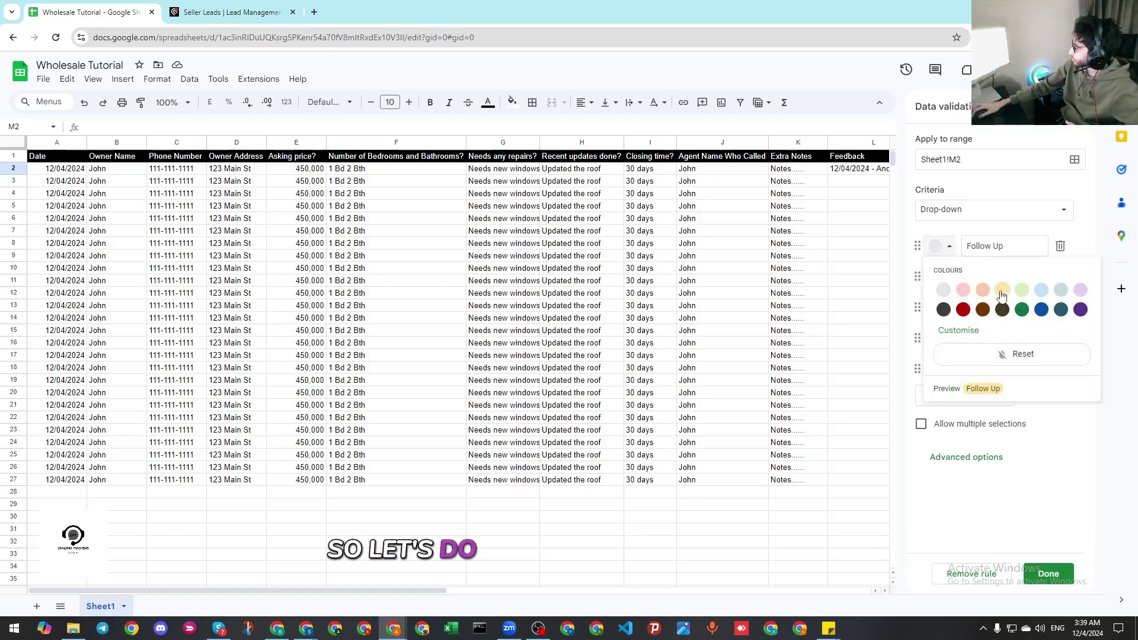
left_click(1001, 292)
left_click(942, 277)
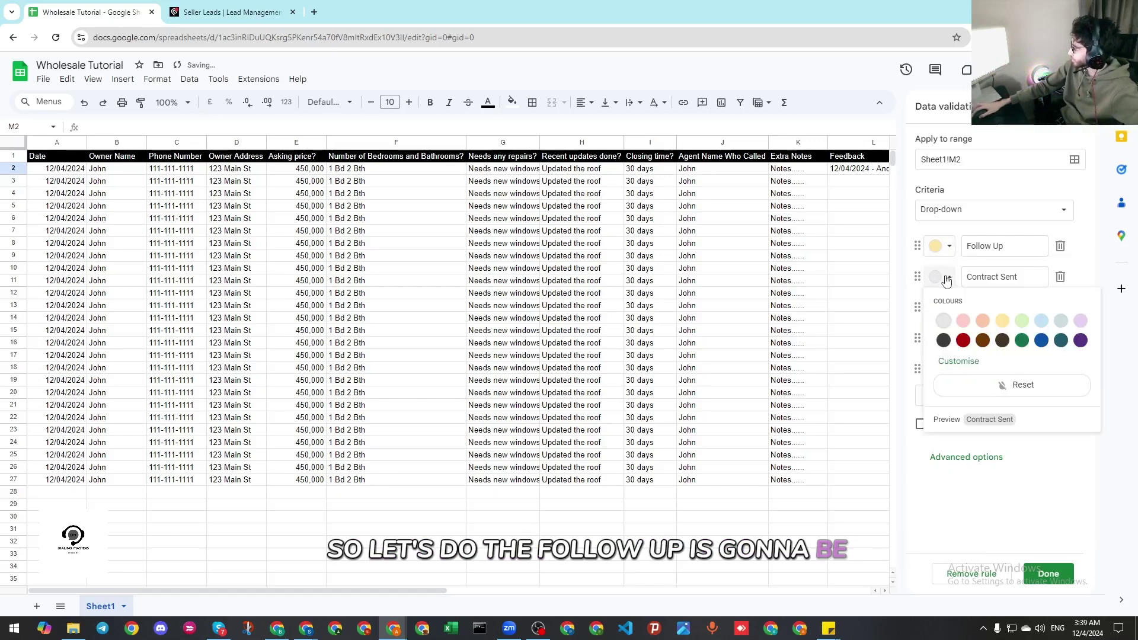
left_click(1022, 340)
left_click(942, 307)
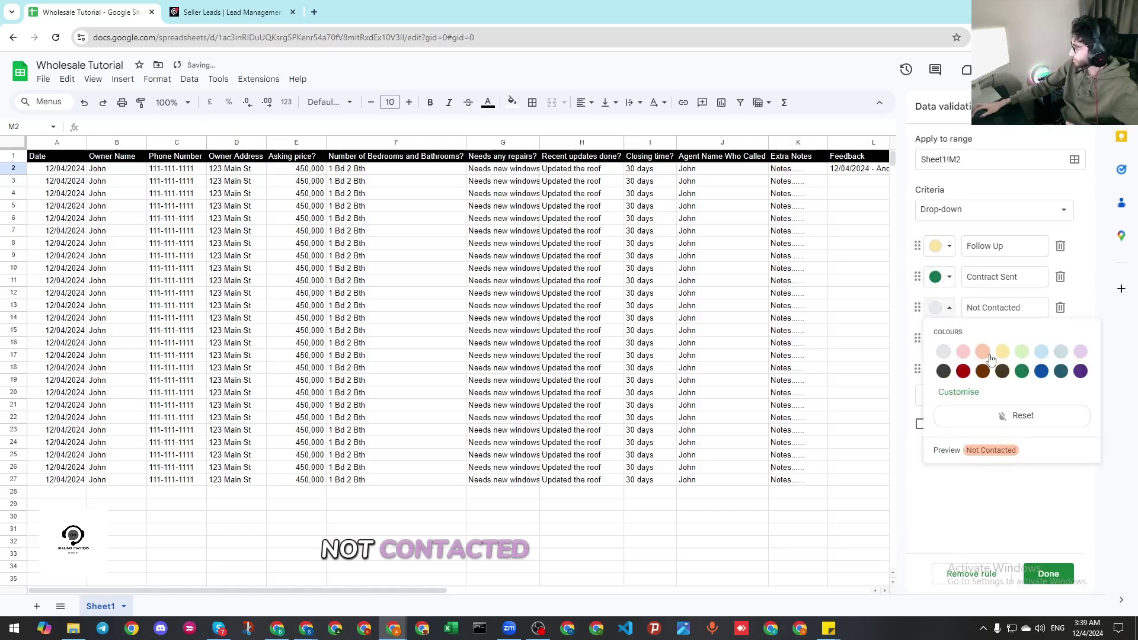
left_click(1060, 352)
Colour Dead Deal dark red and Long Follow Up light purple, then save the drop-down rule and close the data validation settings
left_click(949, 338)
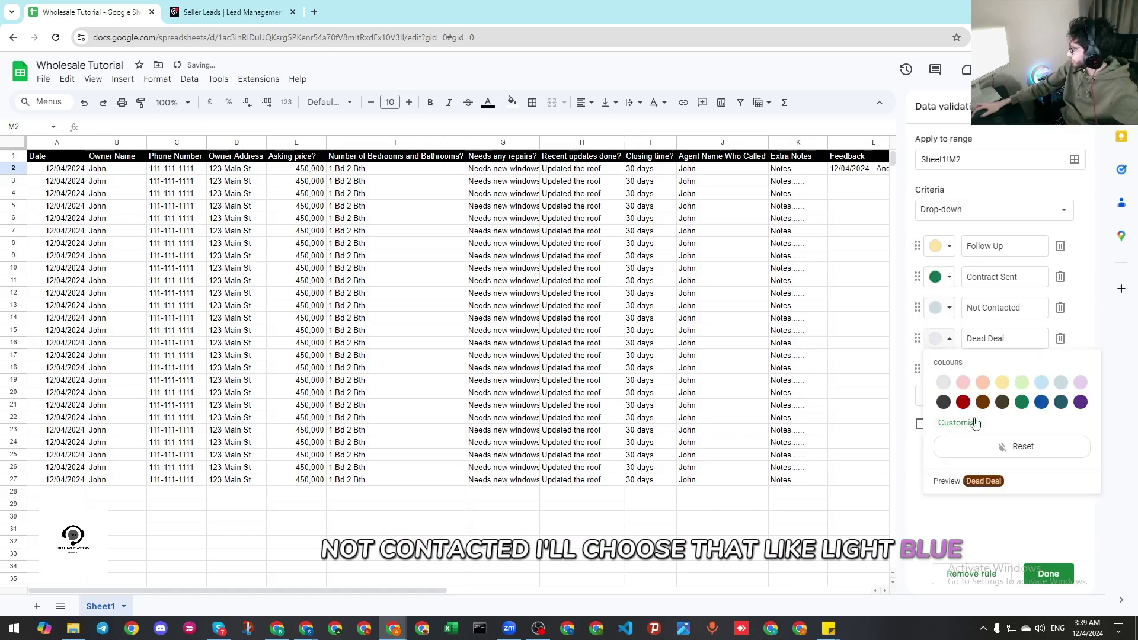
left_click(963, 402)
left_click(951, 368)
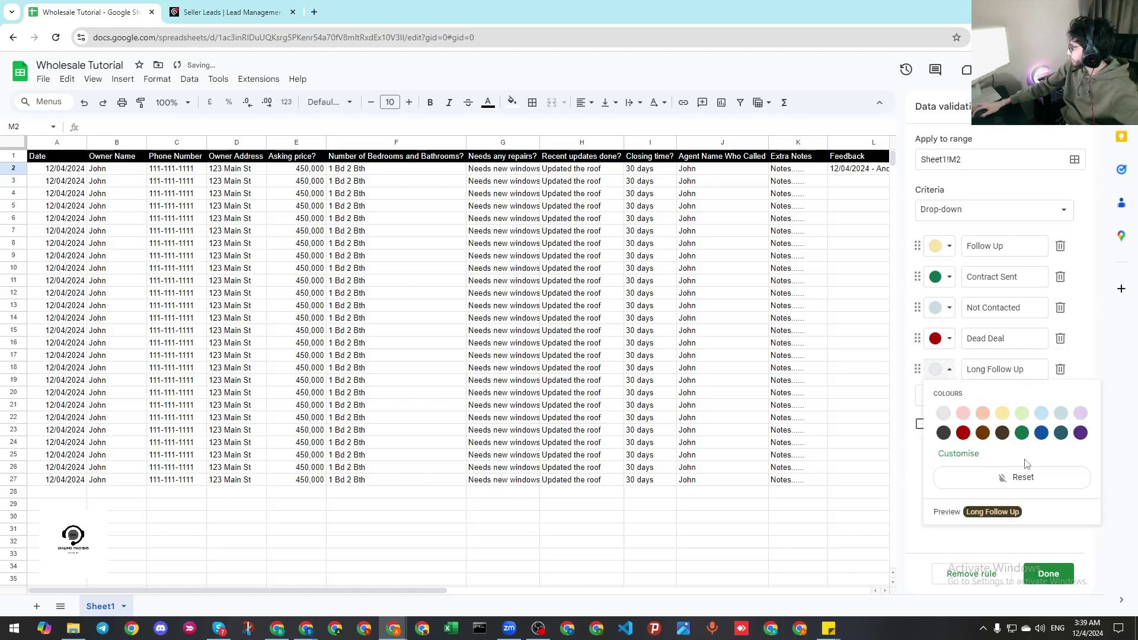
left_click(1080, 413)
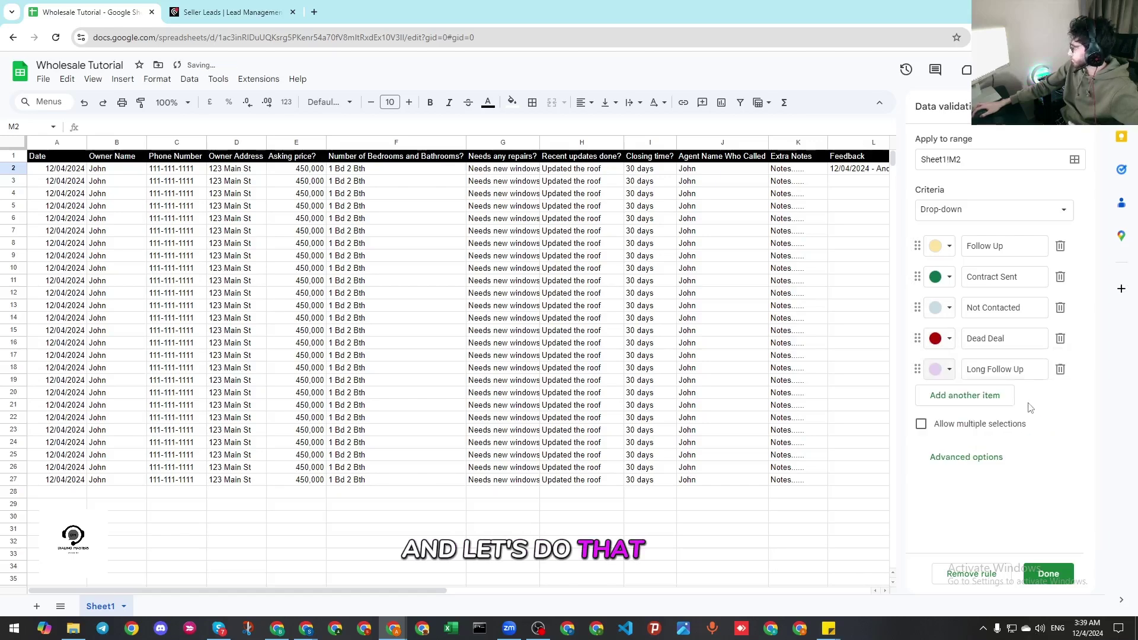
left_click(1049, 574)
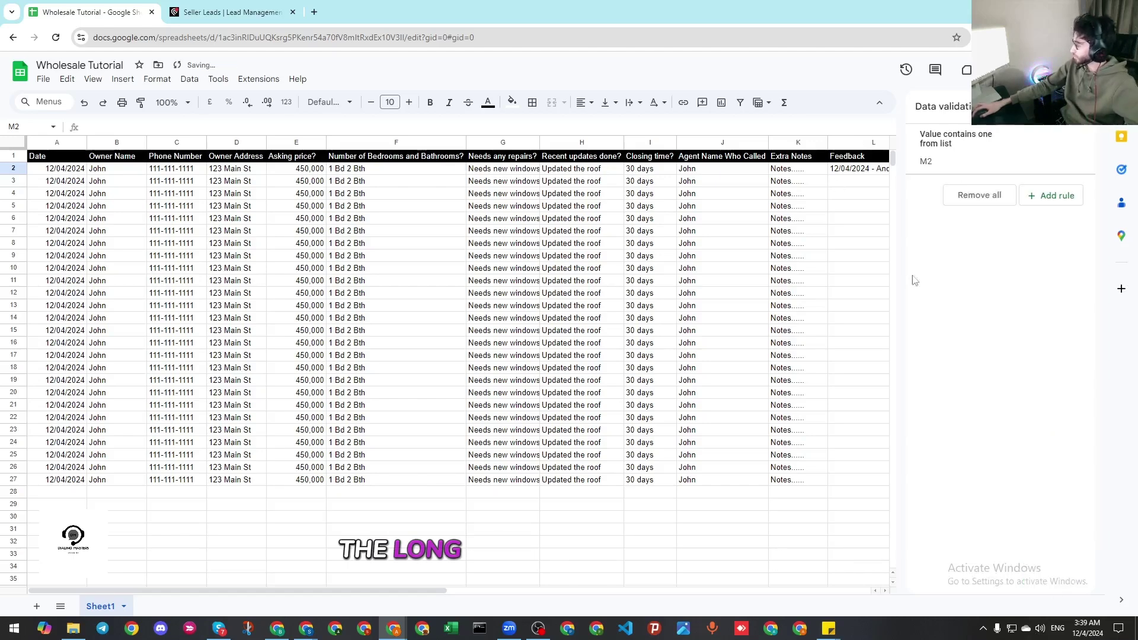
left_click(1060, 131)
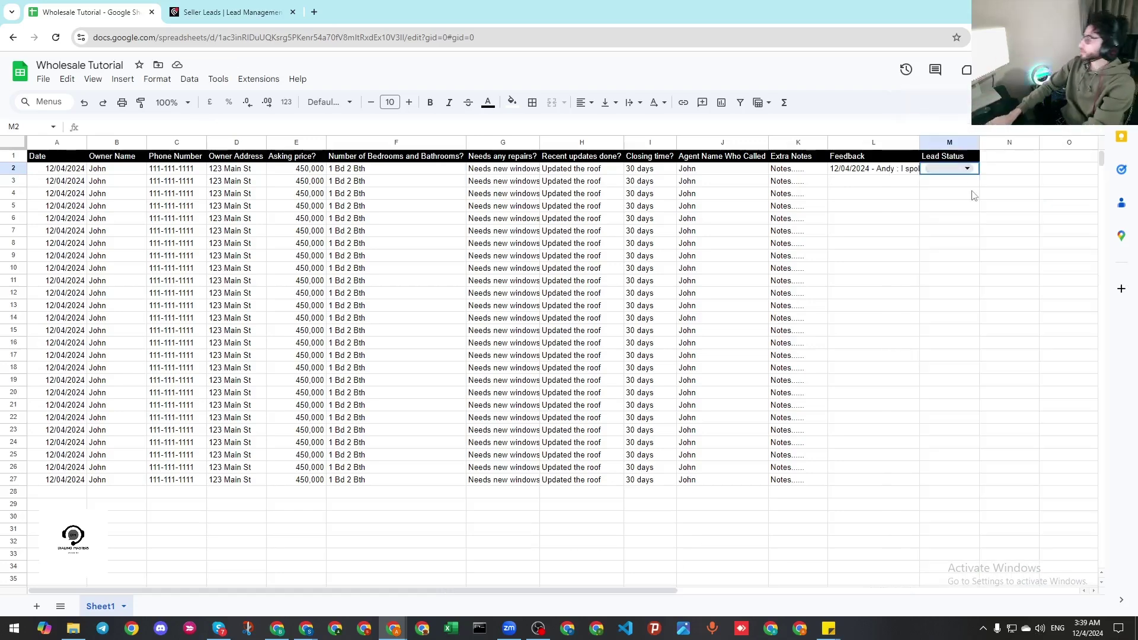
Copy the M2 drop-down through the Lead Status column down to row 1000 and open the list of options in M2
key("ctrl+c")
key("ctrl+shift+Down")
key("ctrl+v")
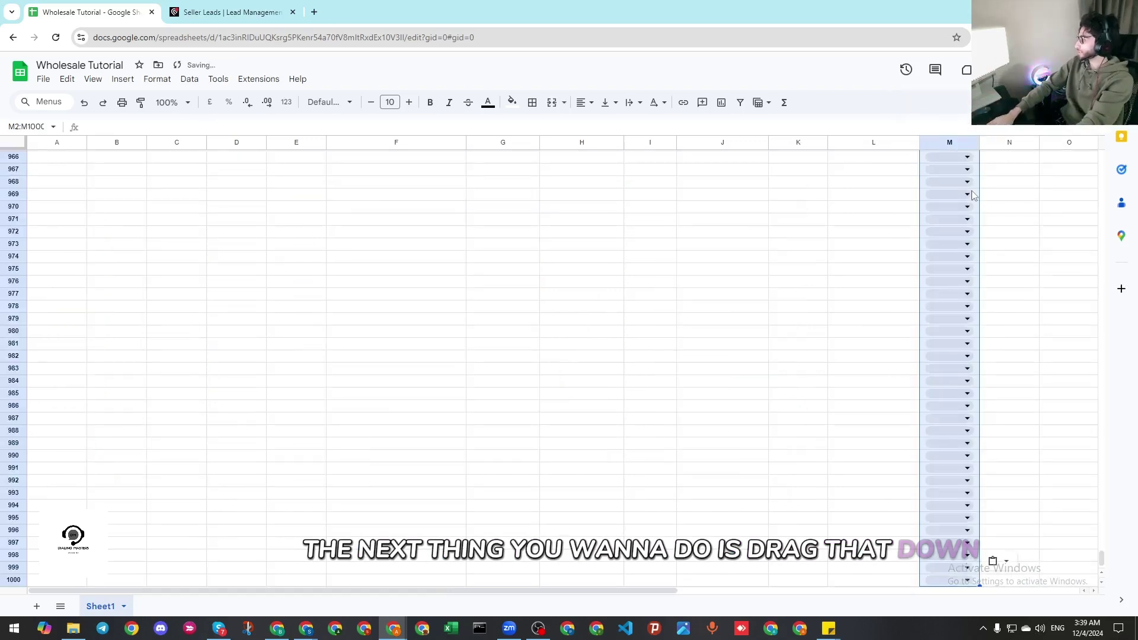
key("ctrl+shift+Up")
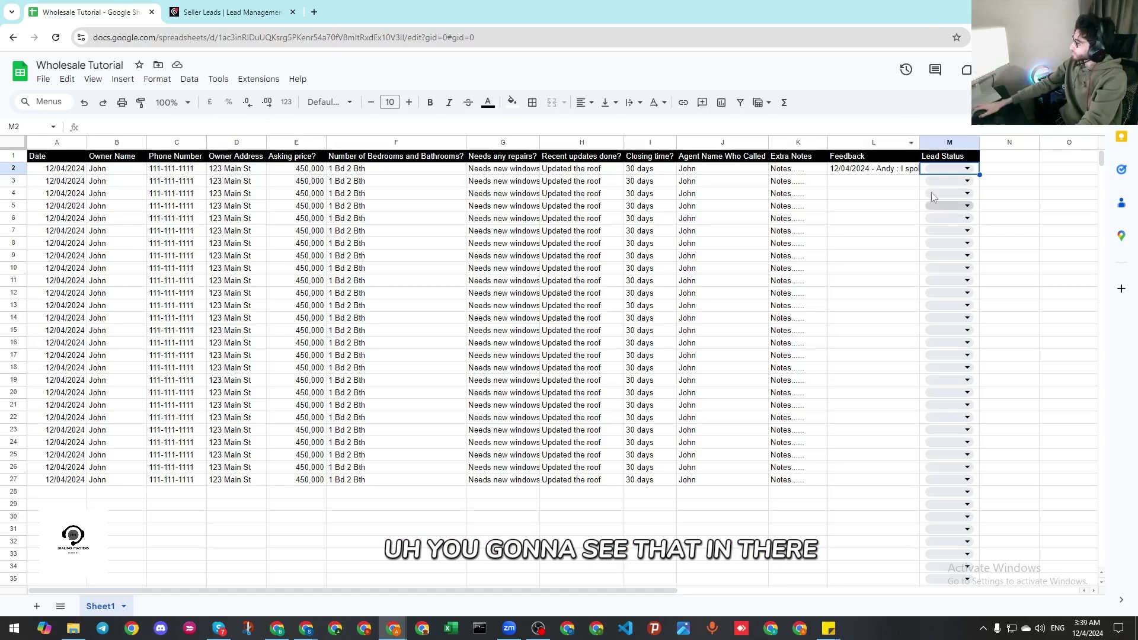
left_click(940, 171)
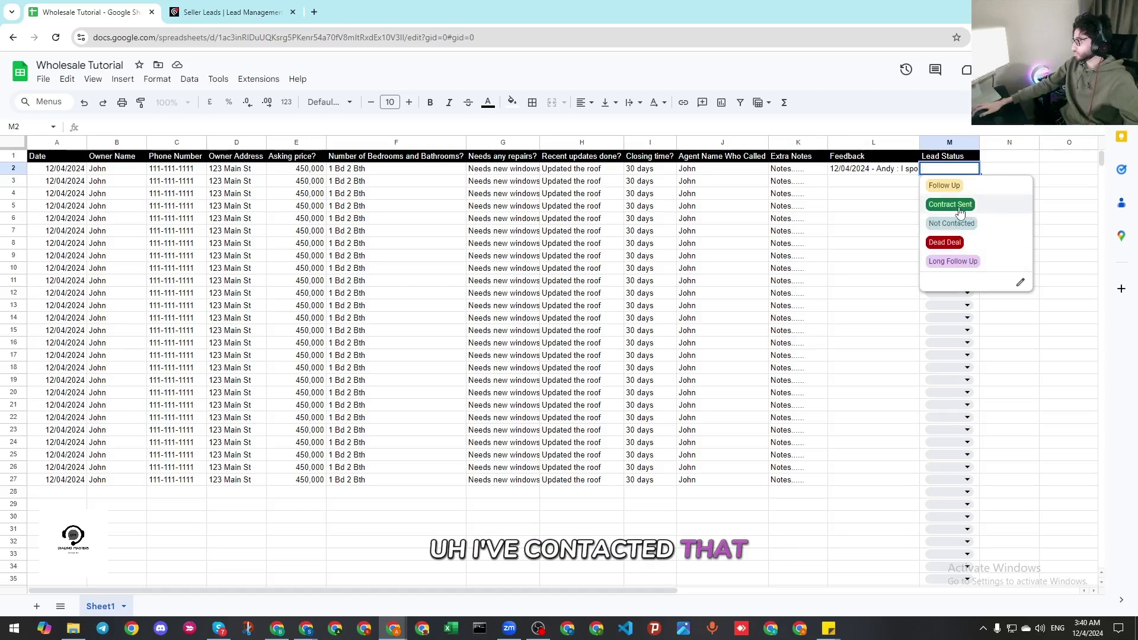
Append "gonna call back in 3 days to fo" to the feedback note in L2 and set the lead status in M2 to Follow Up
left_click(877, 171)
double_click(877, 171)
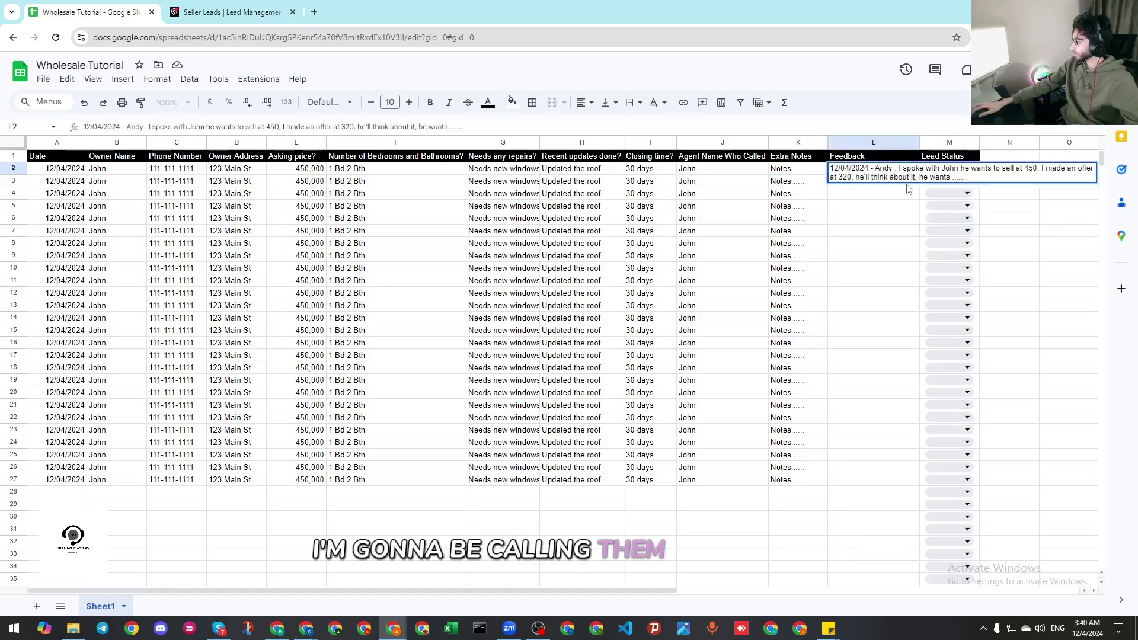
type("gonna call back in 3 days to fo")
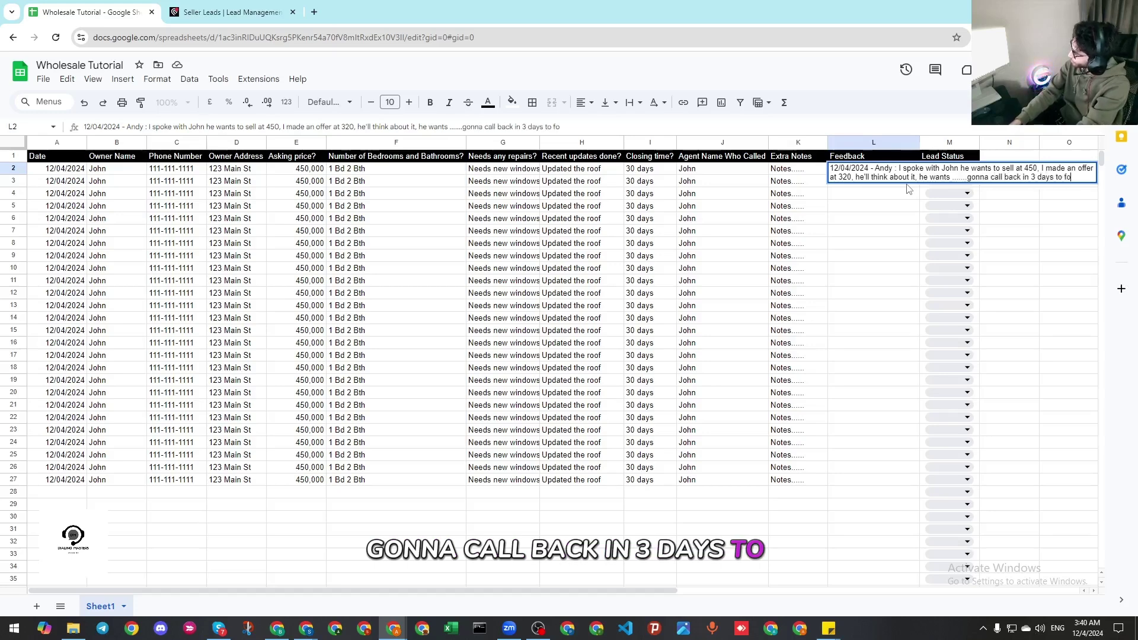
key("Tab")
key("Return")
type("f")
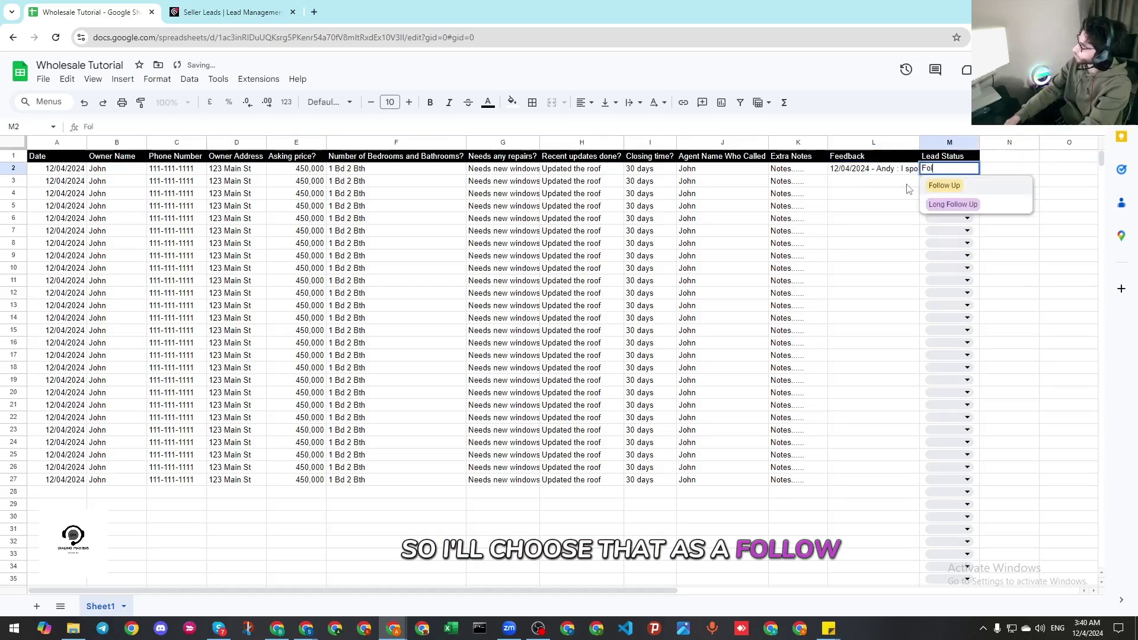
key("Return")
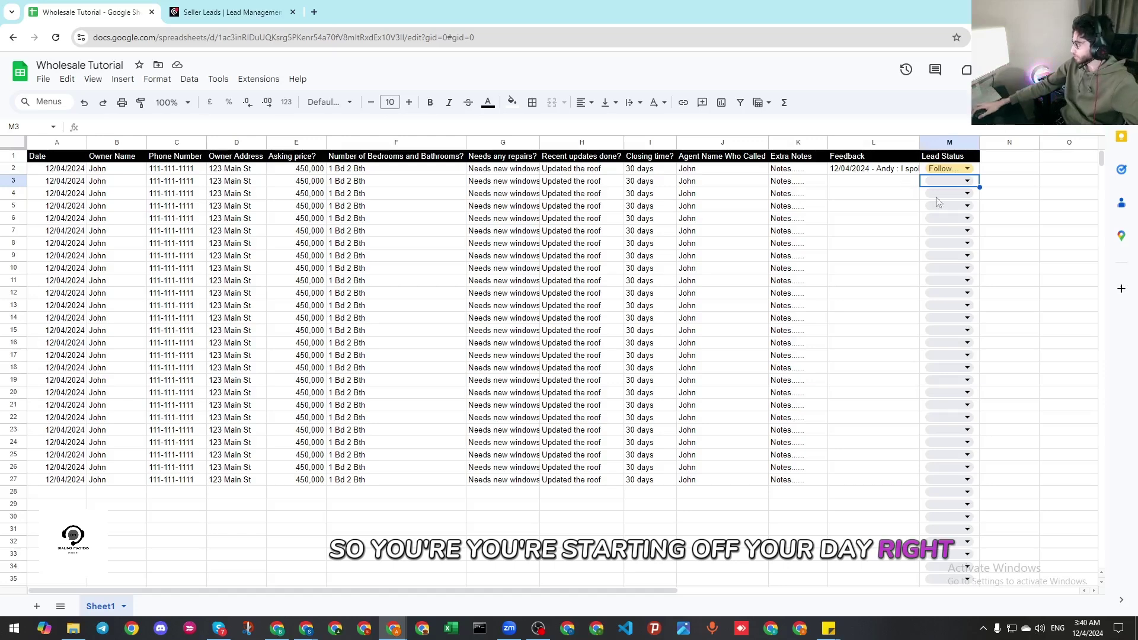
Set the lead status to Contract Sent in M3 and to Not Contacted in M9 and M15
left_click(947, 183)
left_click(950, 217)
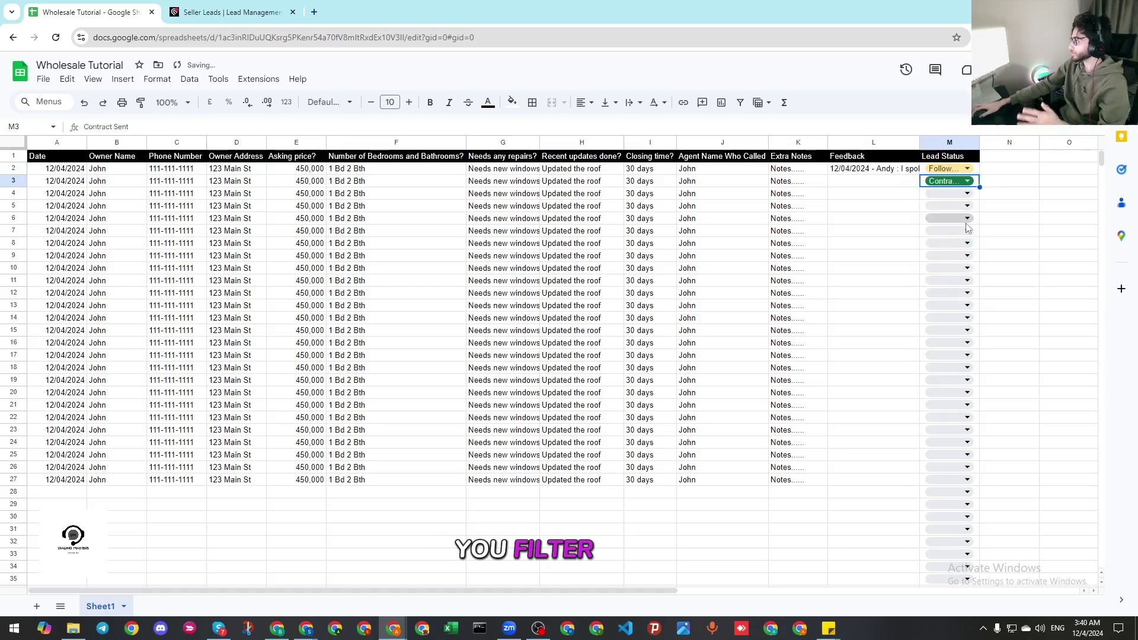
left_click(948, 256)
left_click(951, 311)
left_click(948, 330)
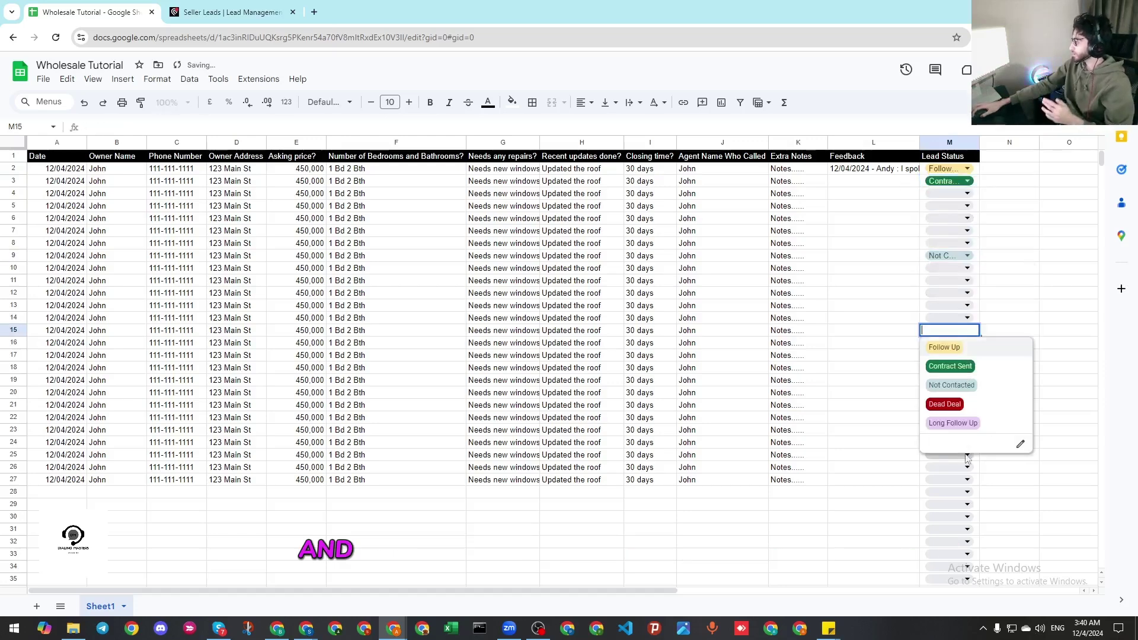
left_click(954, 385)
Mark the leads in rows 20 and 24 as Long Follow Up in the Lead Status column
left_click(963, 393)
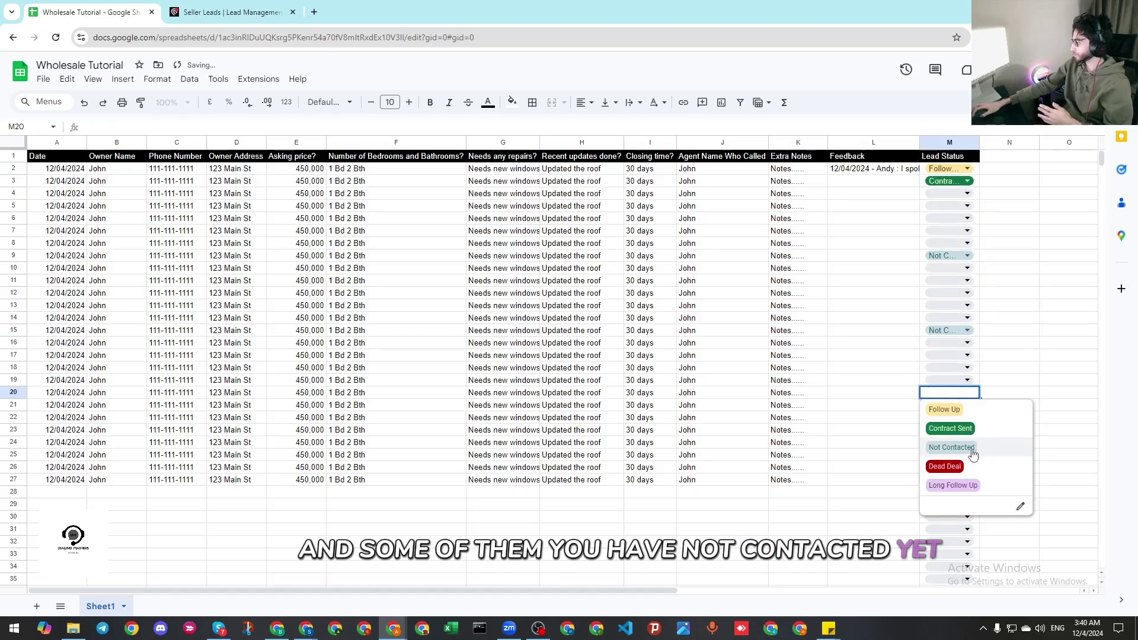
left_click(953, 486)
left_click(963, 443)
left_click(952, 535)
Mark the leads in rows 17 and 13 as Dead Deal in the Lead Status column
left_click(942, 342)
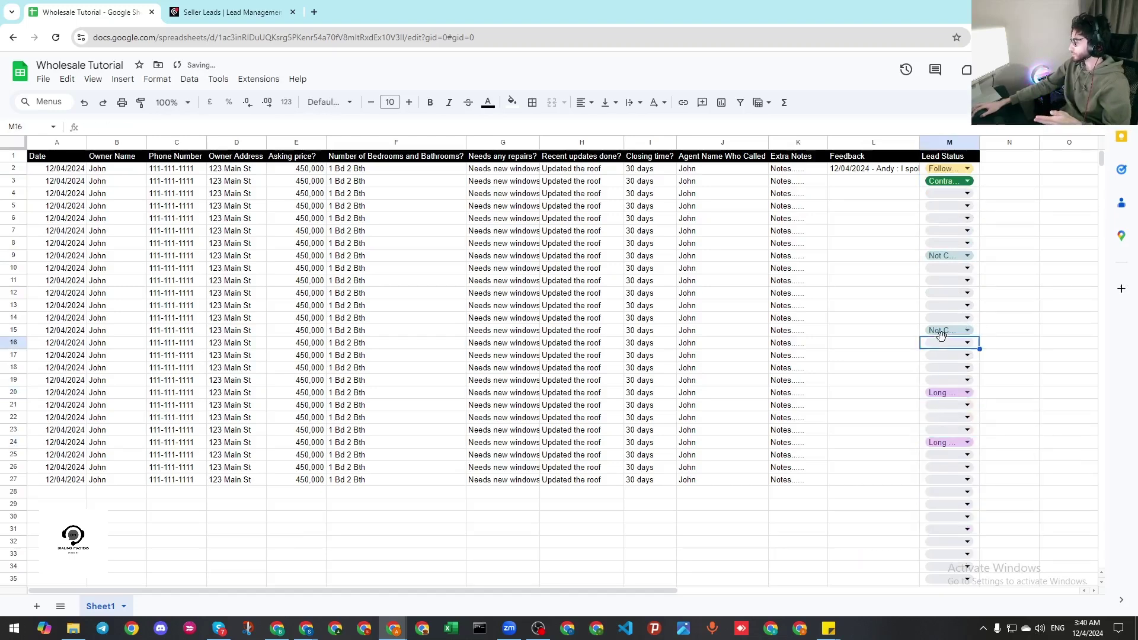
left_click(964, 356)
left_click(946, 429)
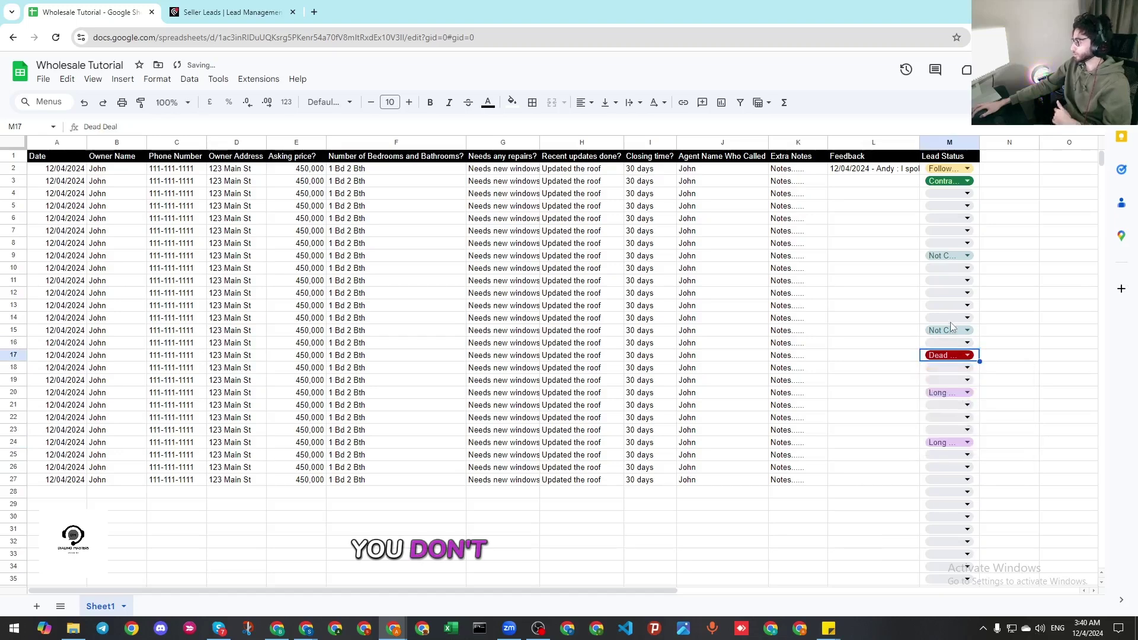
left_click(951, 306)
left_click(944, 379)
Set the lead status in M7 to Not Contacted and in M5 to Long Follow Up
left_click(950, 230)
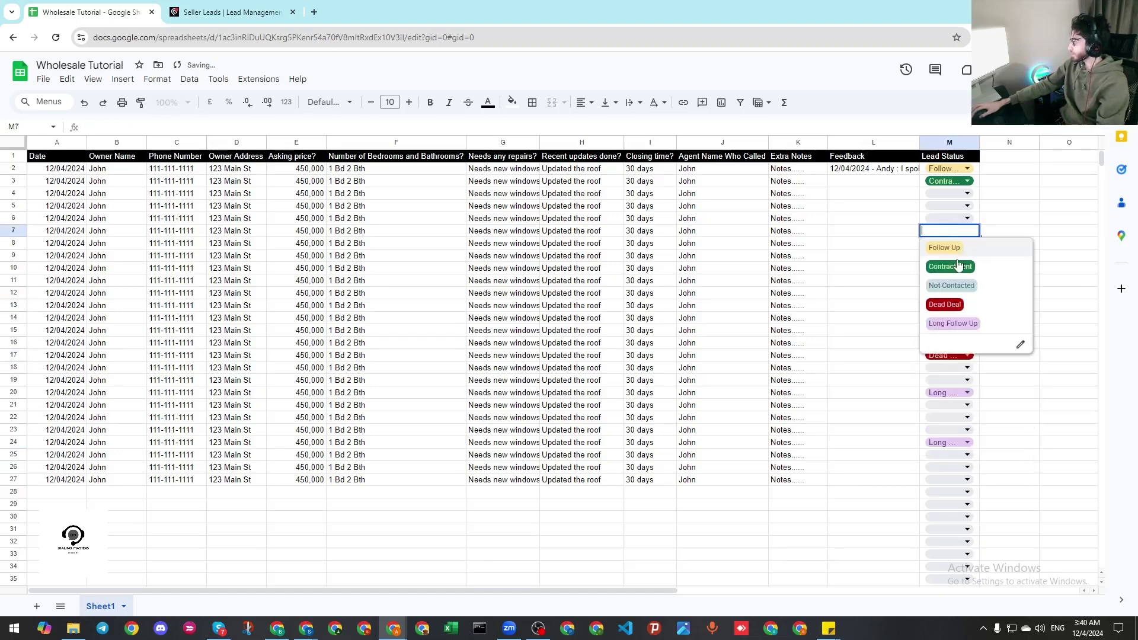
left_click(951, 285)
left_click(950, 206)
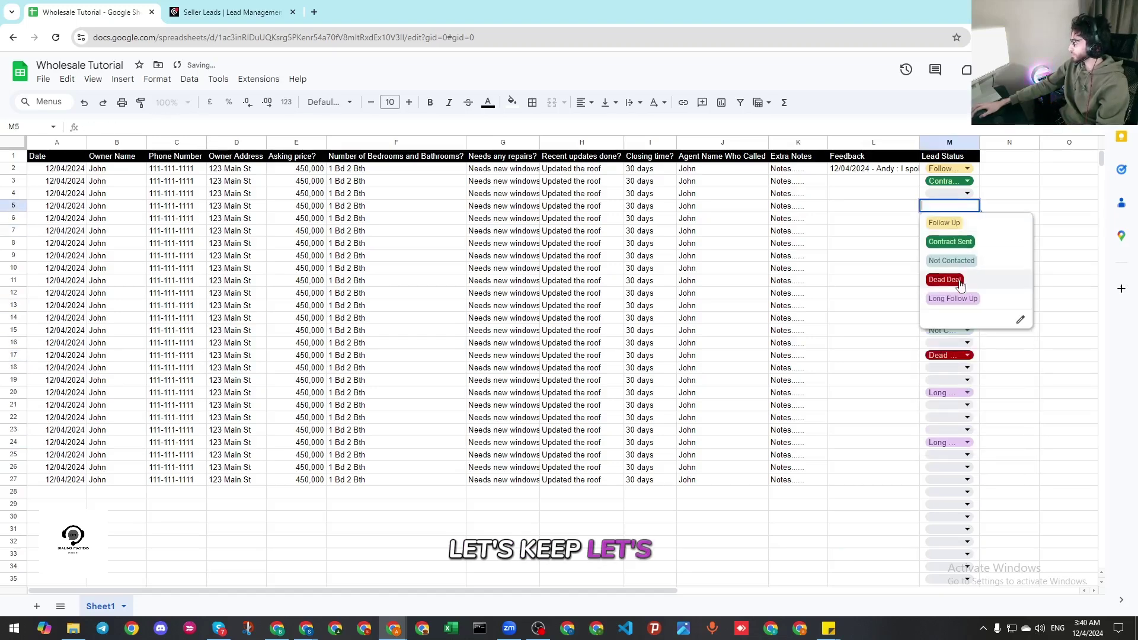
left_click(952, 298)
Set the lead status to Follow Up in M22, M19 and M11
left_click(966, 417)
left_click(944, 434)
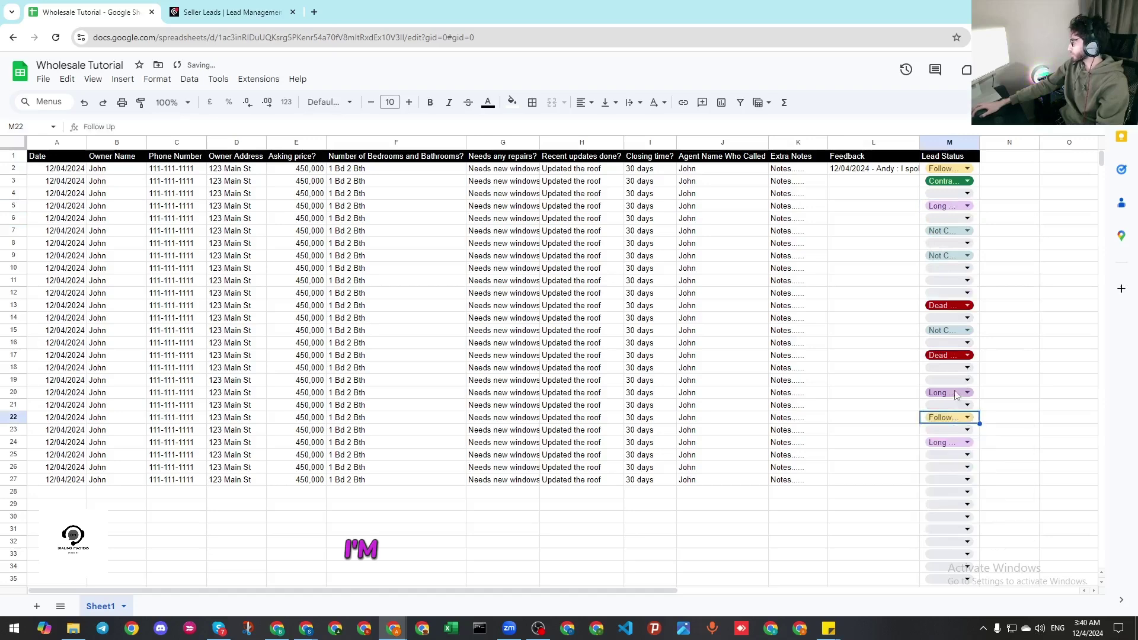
left_click(957, 381)
left_click(944, 397)
left_click(950, 280)
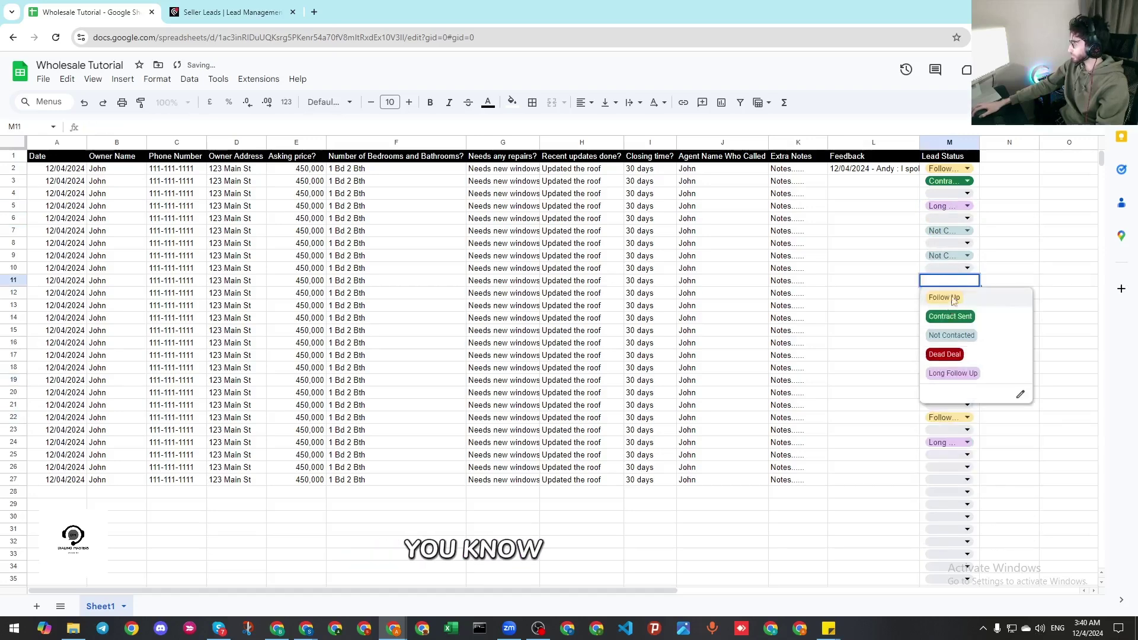
left_click(950, 314)
Set the lead status in M8 to Not Contacted and in M6 to Long Follow Up
left_click(954, 256)
left_click(957, 243)
left_click(951, 298)
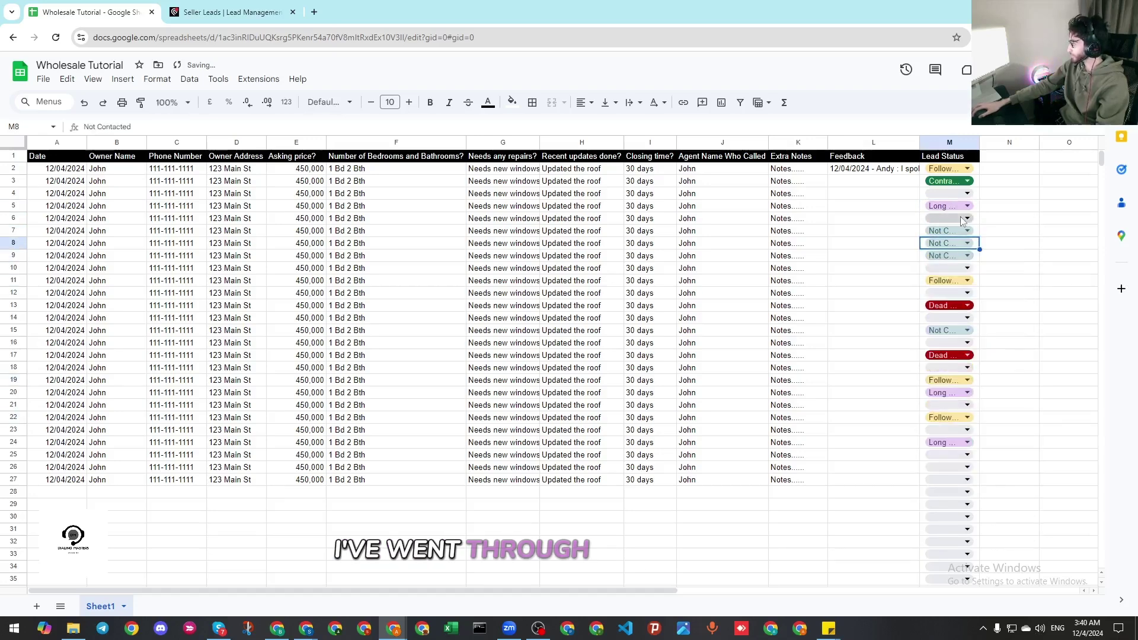
left_click(961, 220)
left_click(947, 264)
Set the lead status to Follow Up in M4, Long Follow Up in M12 and Not Contacted in M10
left_click(966, 193)
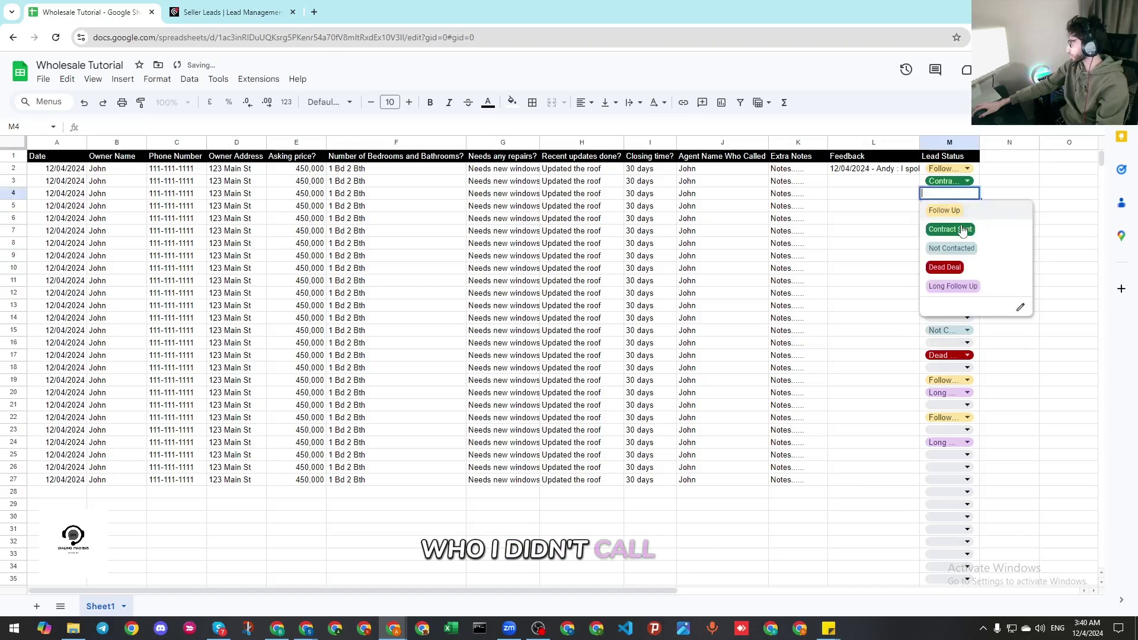
left_click(944, 210)
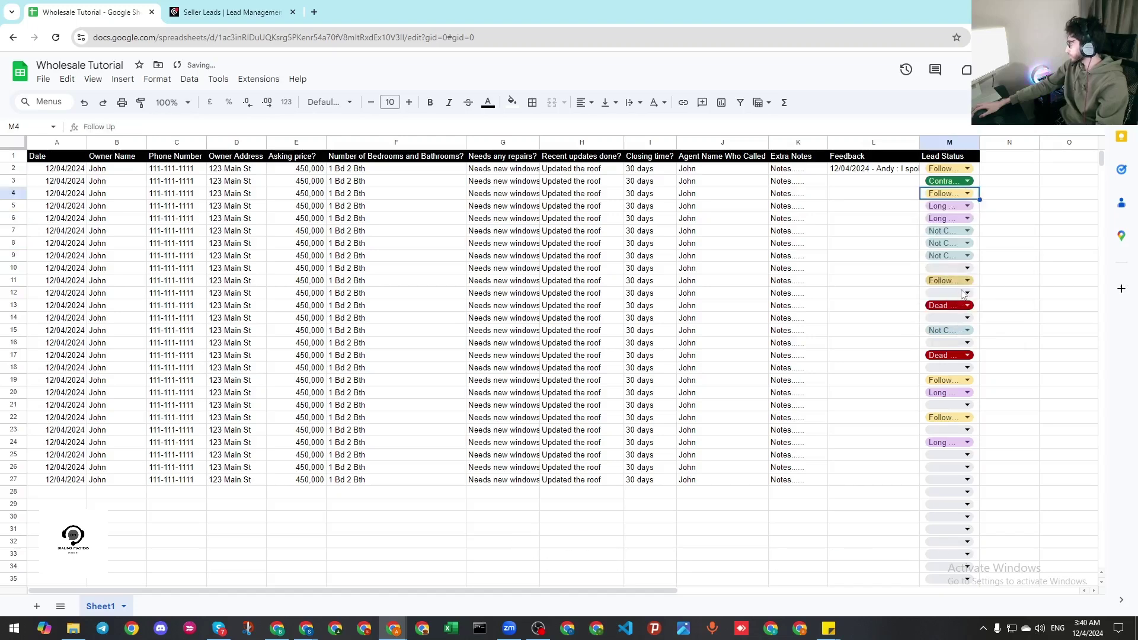
left_click(967, 292)
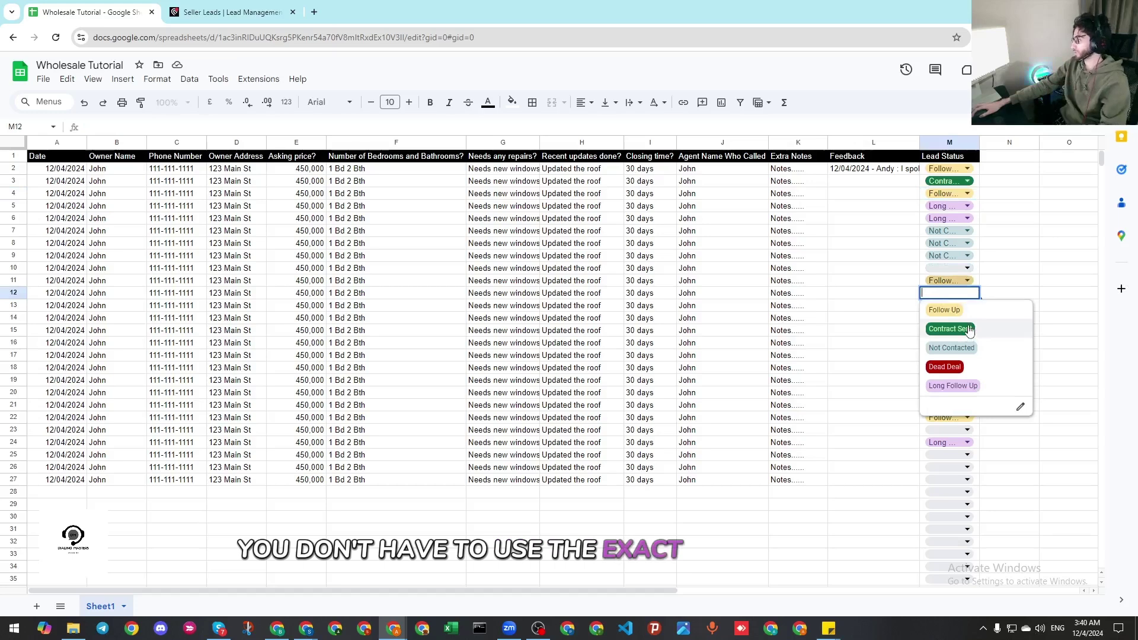
left_click(953, 386)
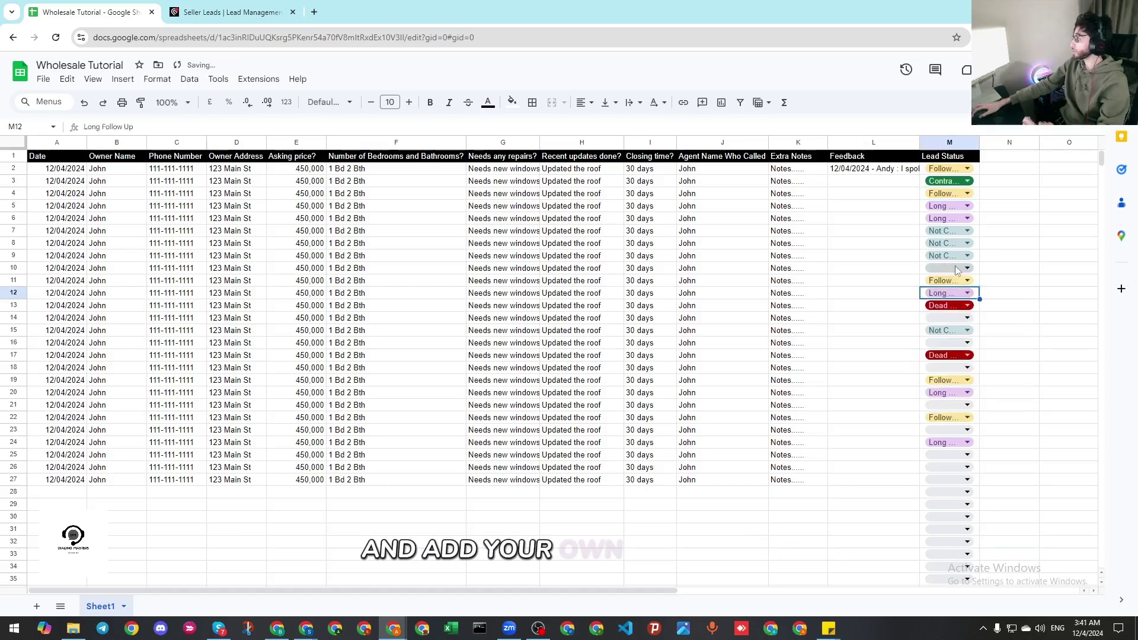
left_click(957, 270)
left_click(964, 333)
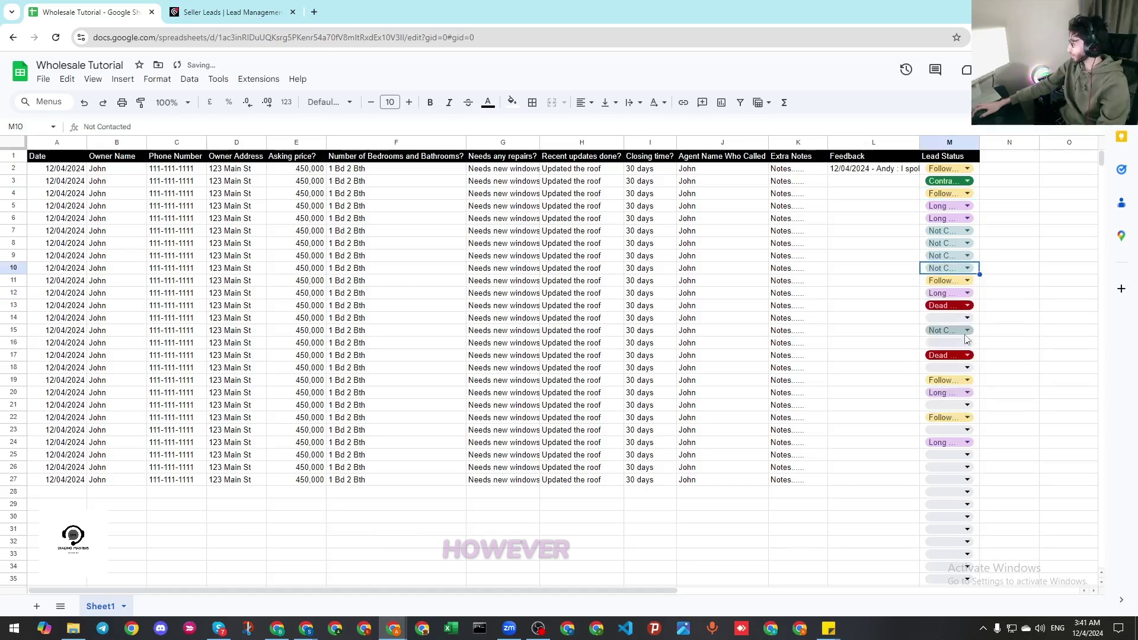
Set the lead status to Follow Up in M14, M16 and M18
left_click(966, 331)
left_click(957, 318)
left_click(966, 319)
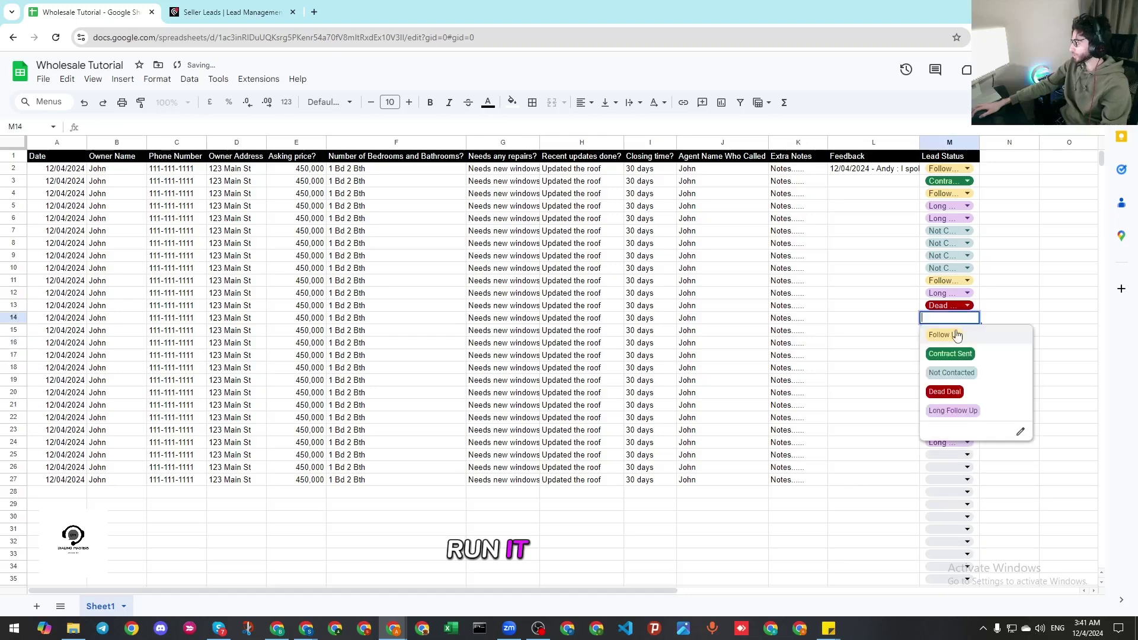
left_click(957, 336)
left_click(966, 369)
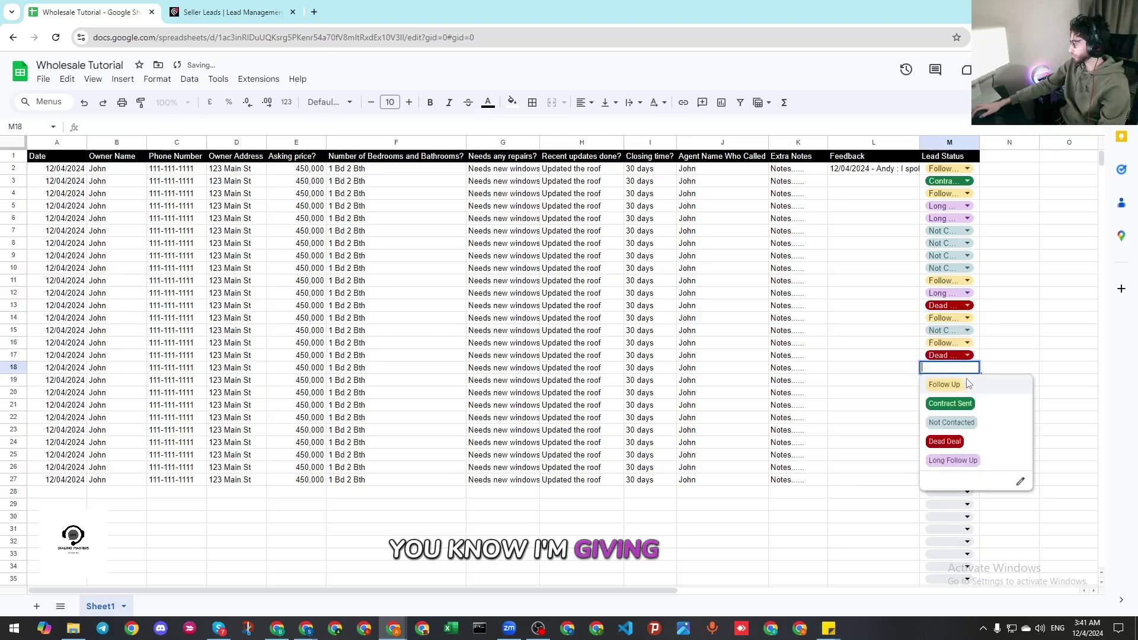
left_click(968, 385)
Set the lead status to Follow Up in M21, M23 and M26
left_click(966, 405)
left_click(963, 421)
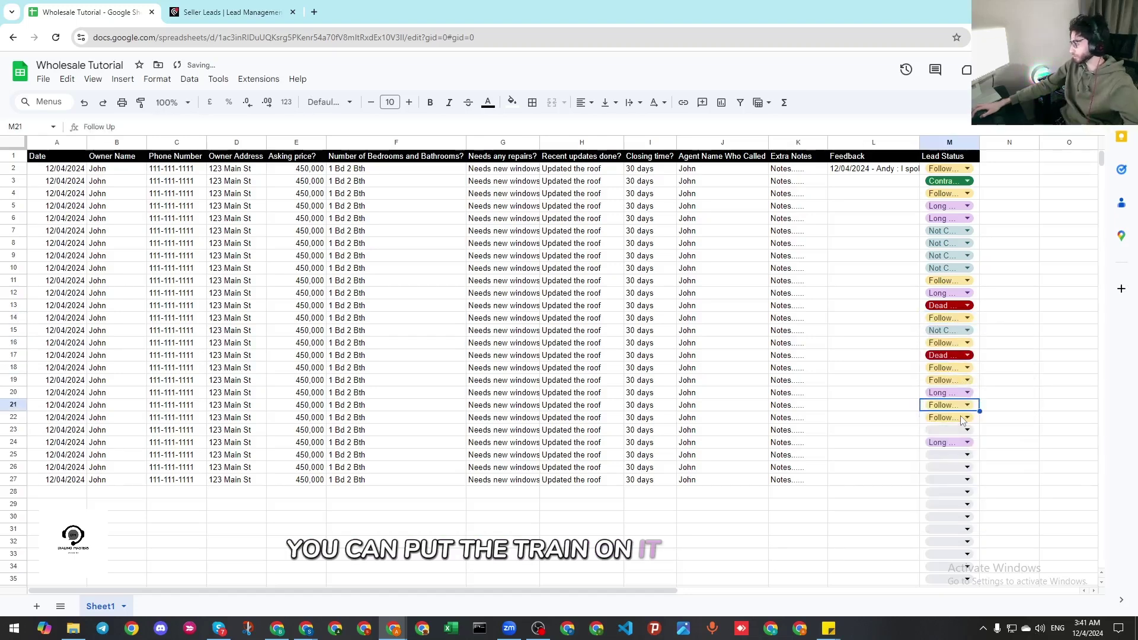
left_click(968, 431)
left_click(960, 457)
left_click(961, 466)
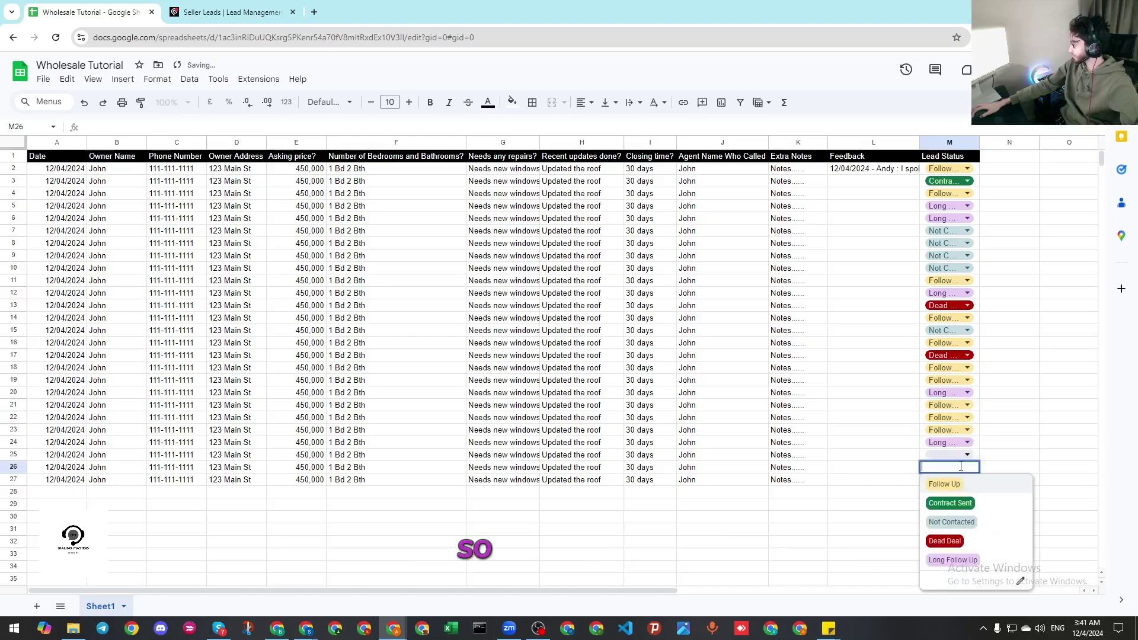
left_click(969, 488)
Set the lead status to Contract Sent in M27 and M25
left_click(958, 479)
left_click(950, 515)
left_click(954, 455)
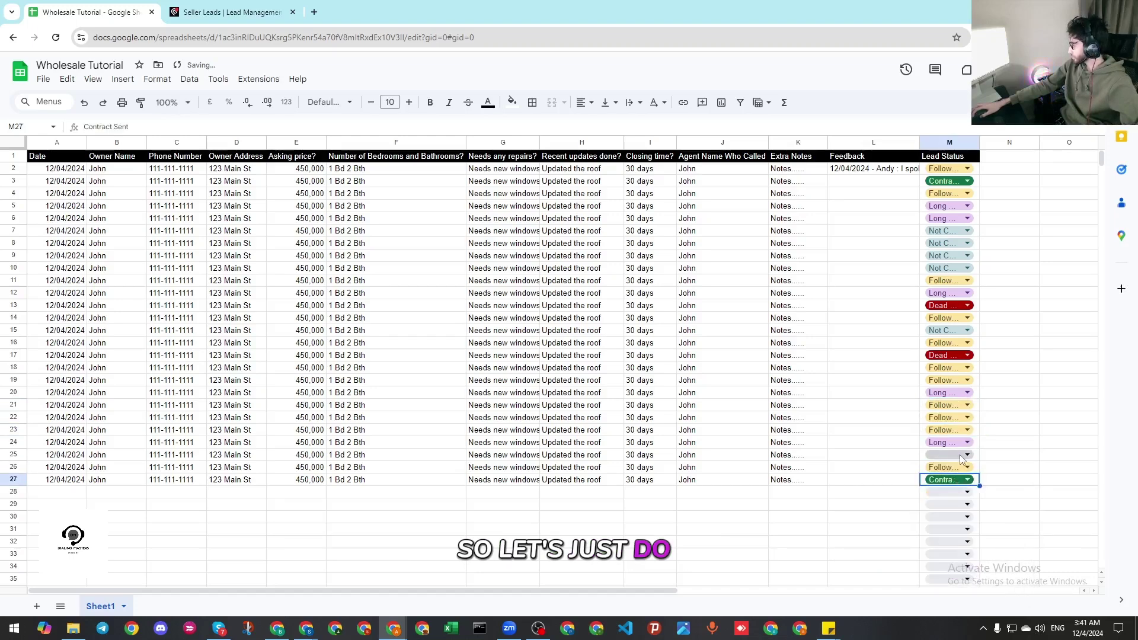
left_click(966, 454)
left_click(954, 490)
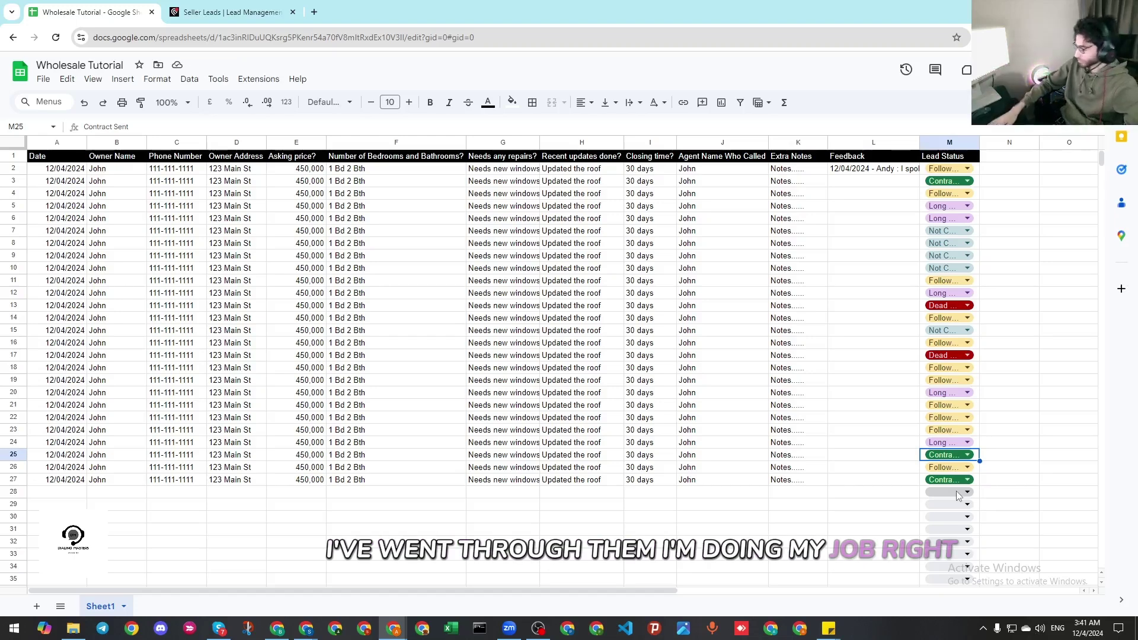
key("Left")
key("Left")
key("Up")
key("Up")
key("Left")
key("Left")
key("Left")
key("Left")
key("Left")
key("Left")
key("Left")
key("Left")
key("Left")
key("Left")
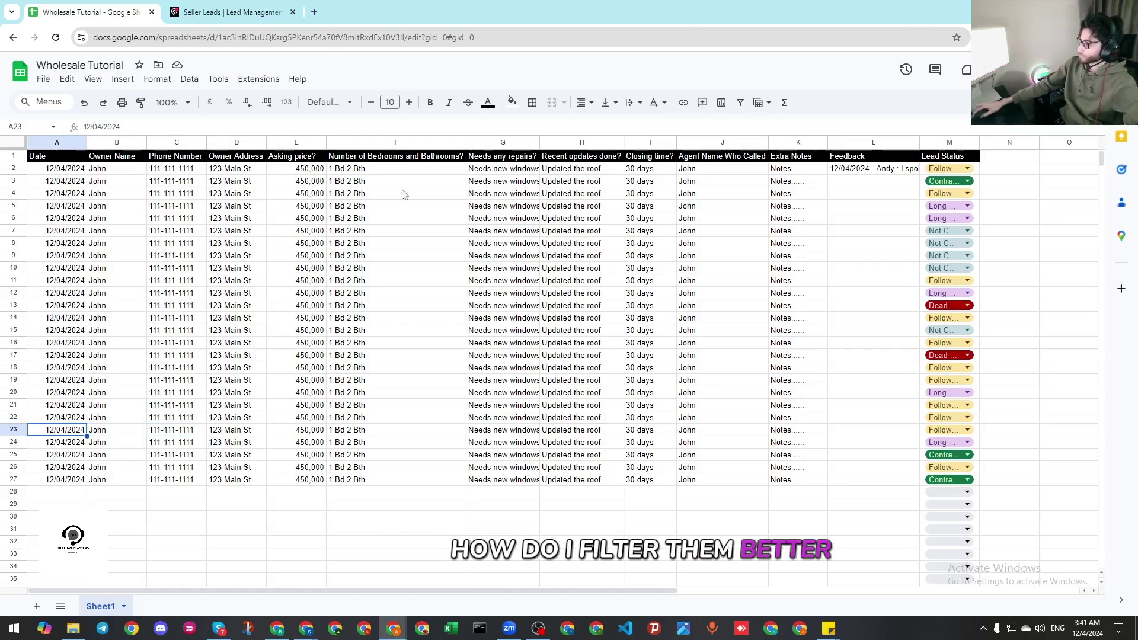
Select the entire sheet and create a filter on it for all users
left_click(8, 147)
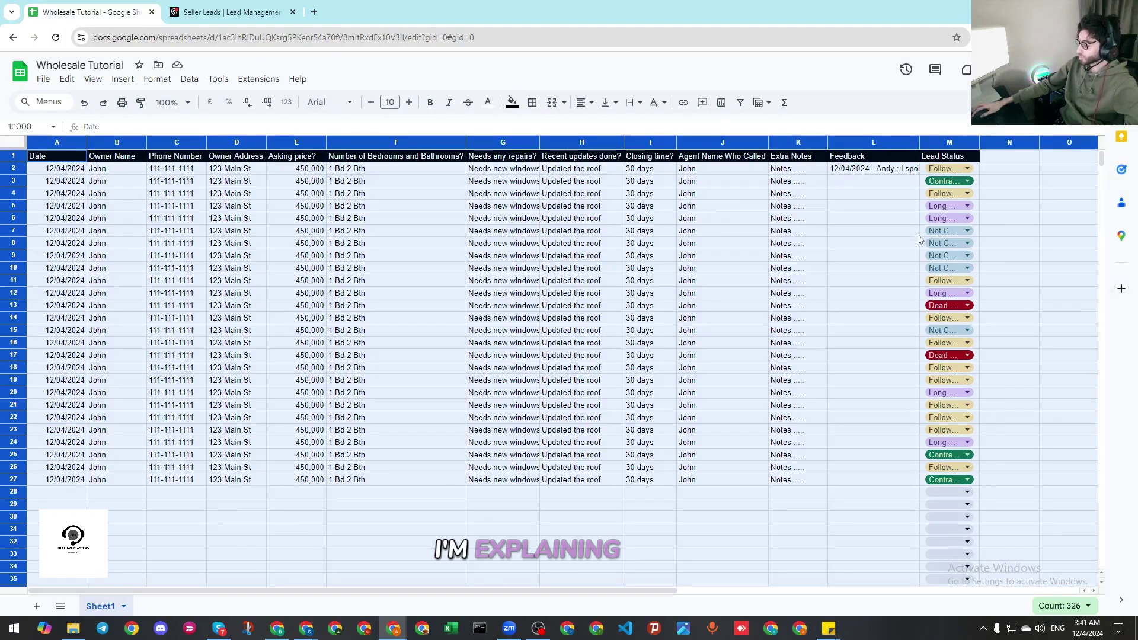
left_click(187, 83)
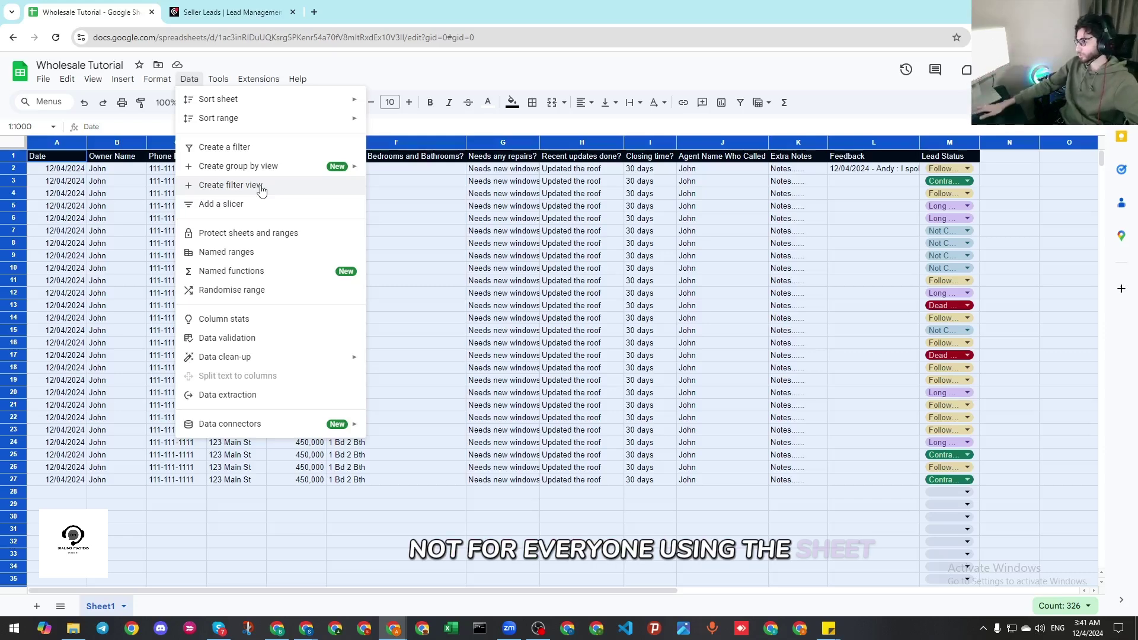
left_click(263, 157)
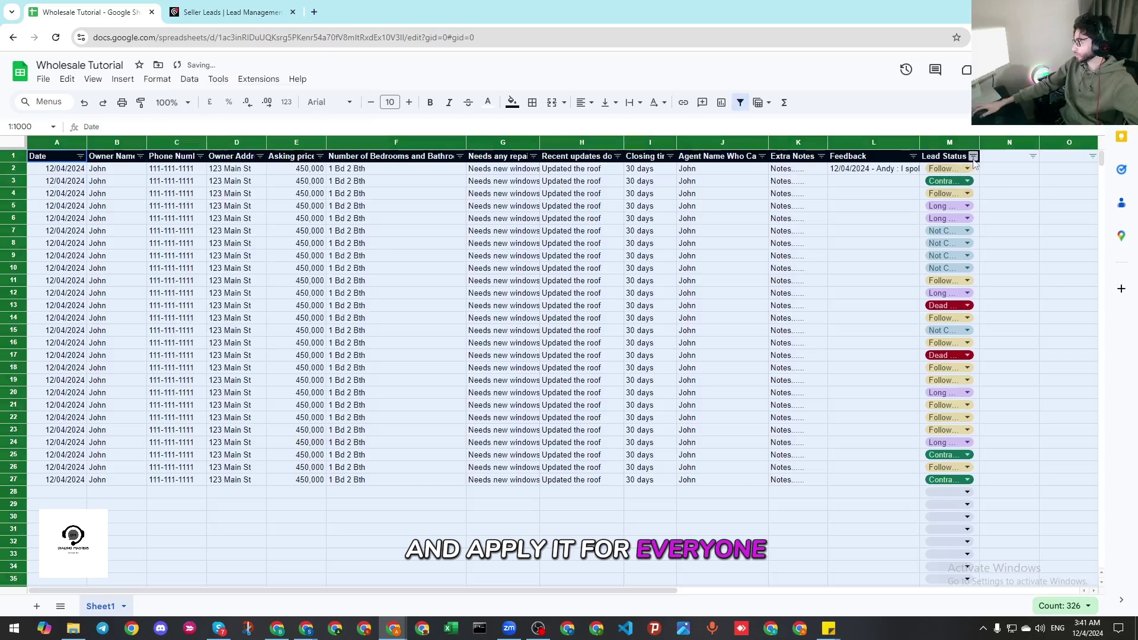
Filter the Lead Status column by values to hide the Dead Deal leads
left_click(973, 156)
left_click(859, 353)
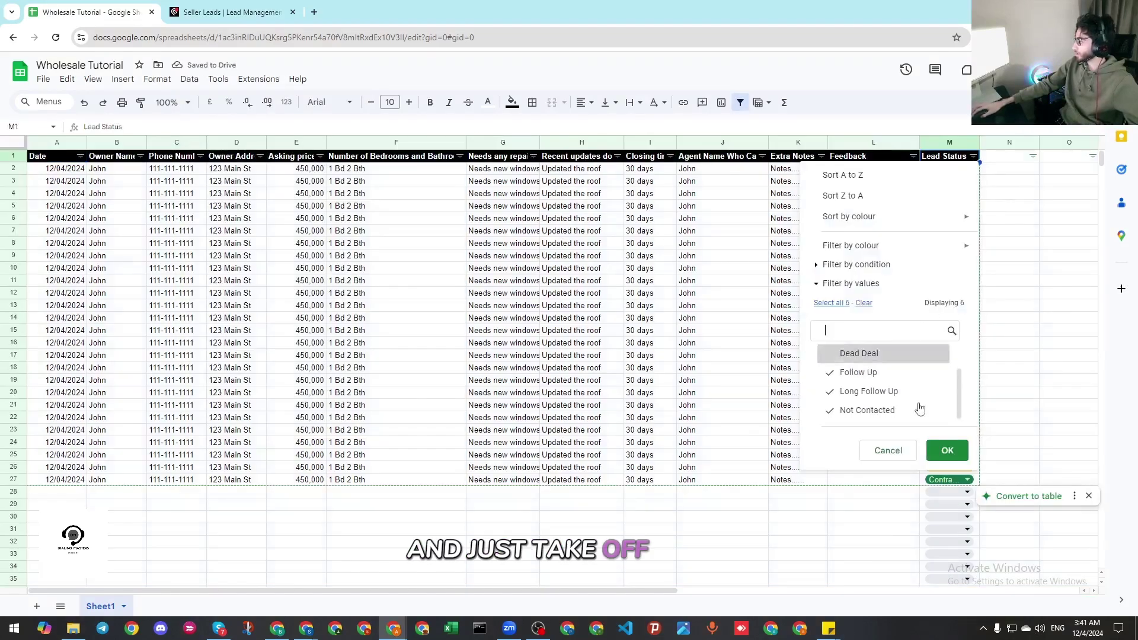
left_click(947, 450)
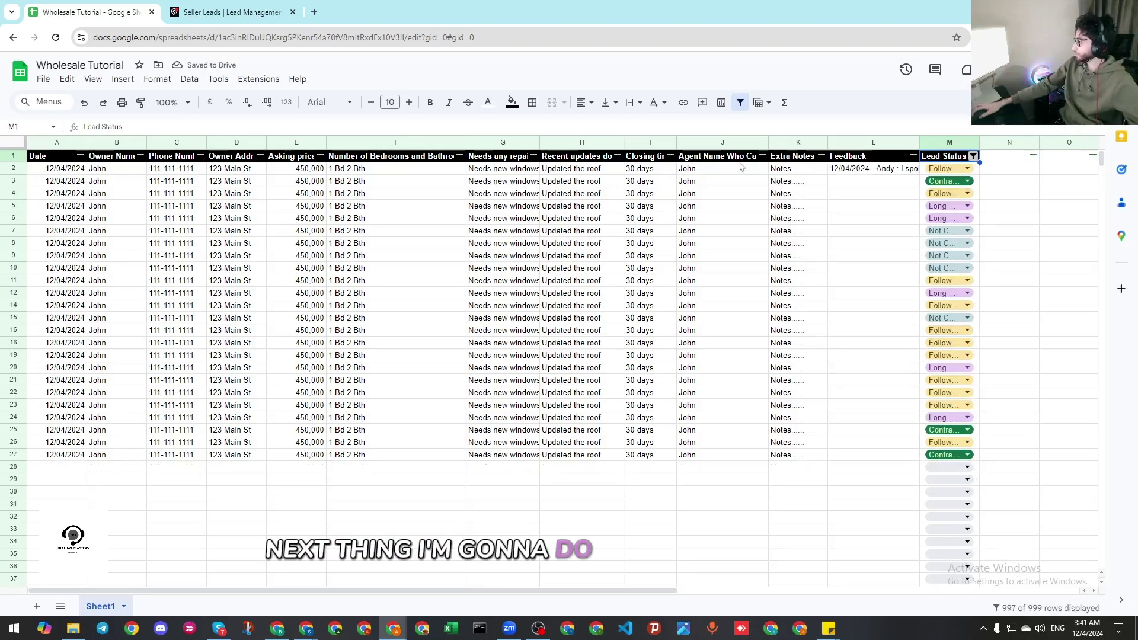
left_click(973, 157)
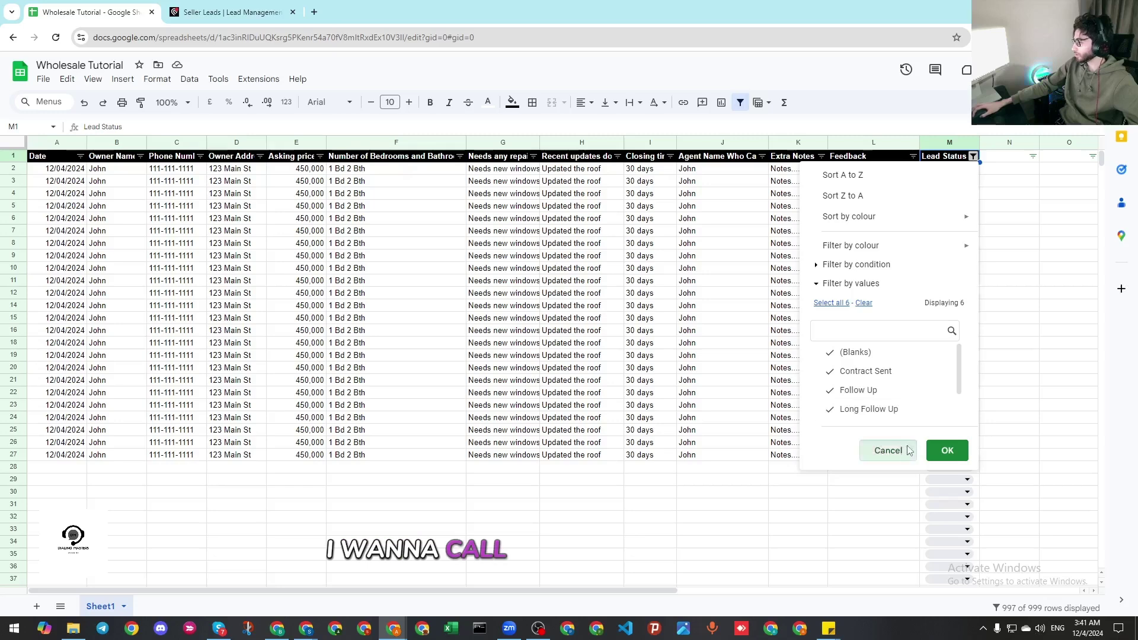
left_click(888, 451)
Create a temporary filter view covering the entire sheet
key("ctrl+a")
left_click(189, 78)
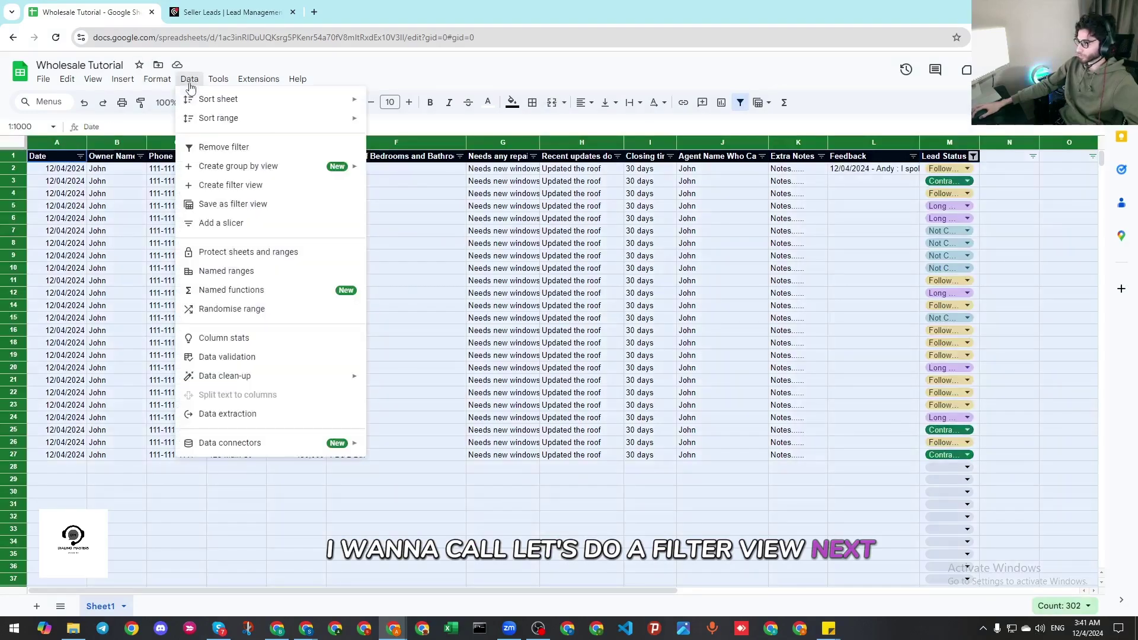
left_click(254, 186)
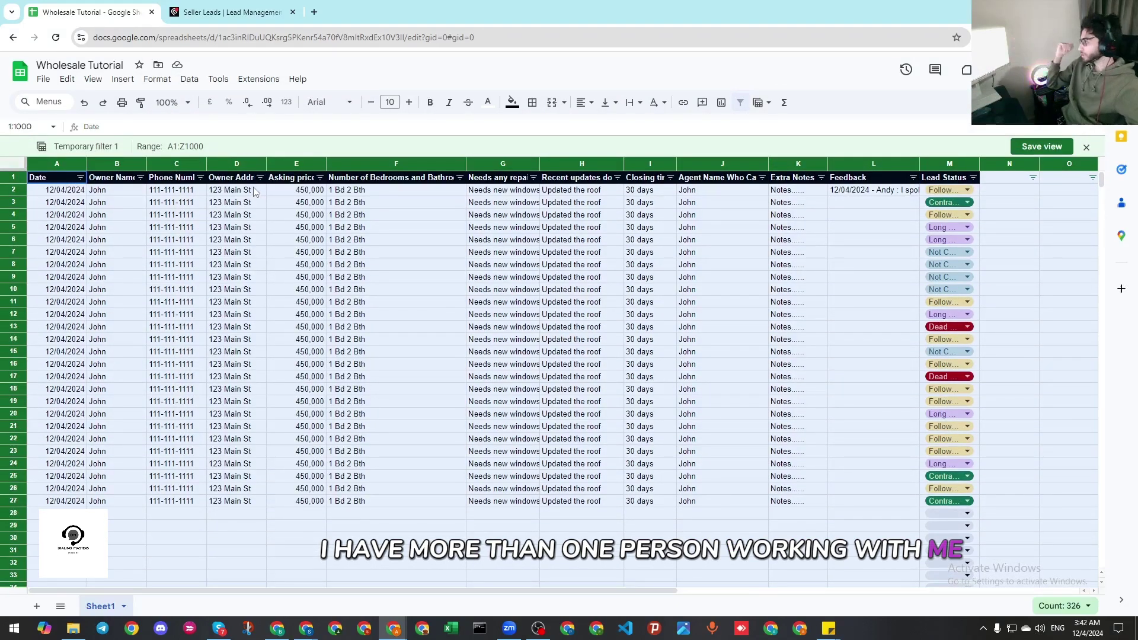
Filter the Lead Status column in the temporary view by values to show only the Contract Sent leads
left_click(974, 178)
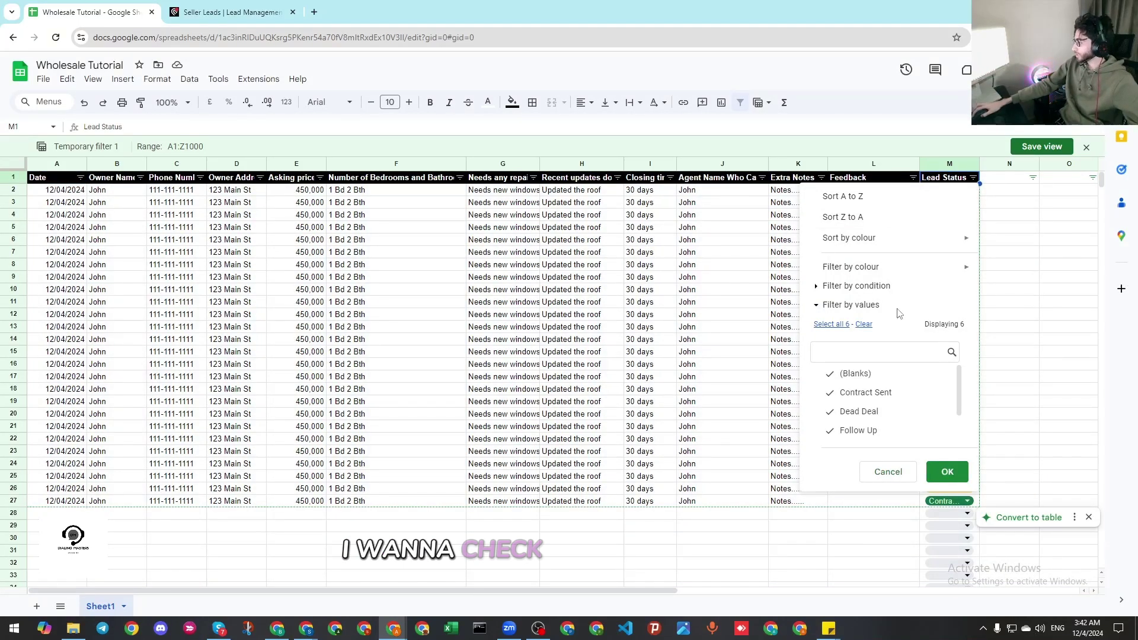
scroll(873, 412, "down", 2)
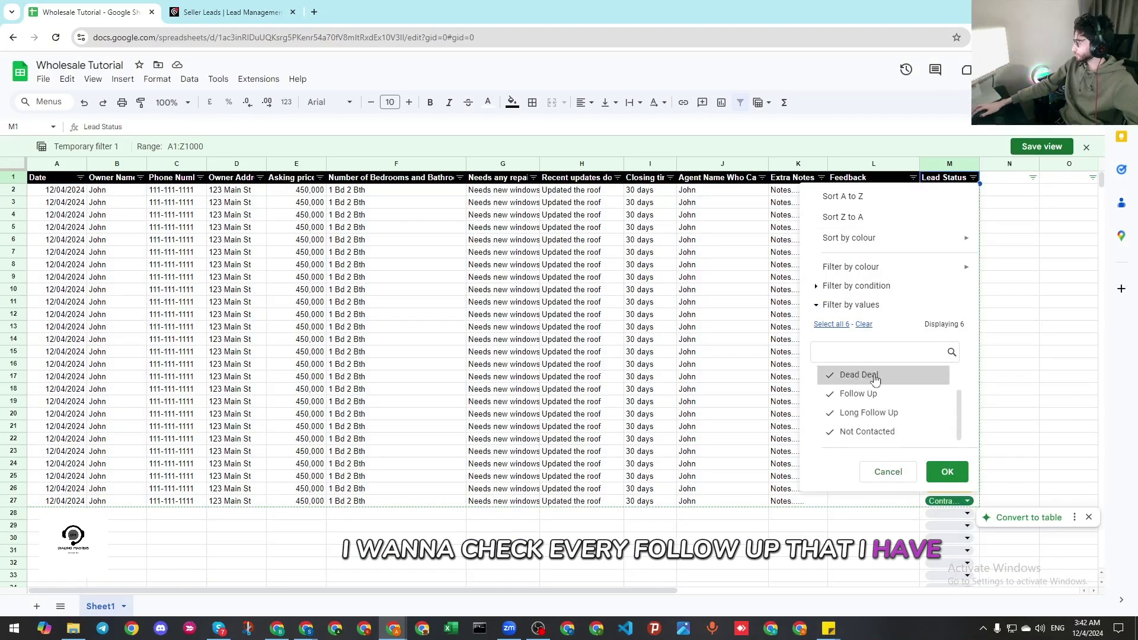
left_click(864, 325)
scroll(892, 407, "up", 2)
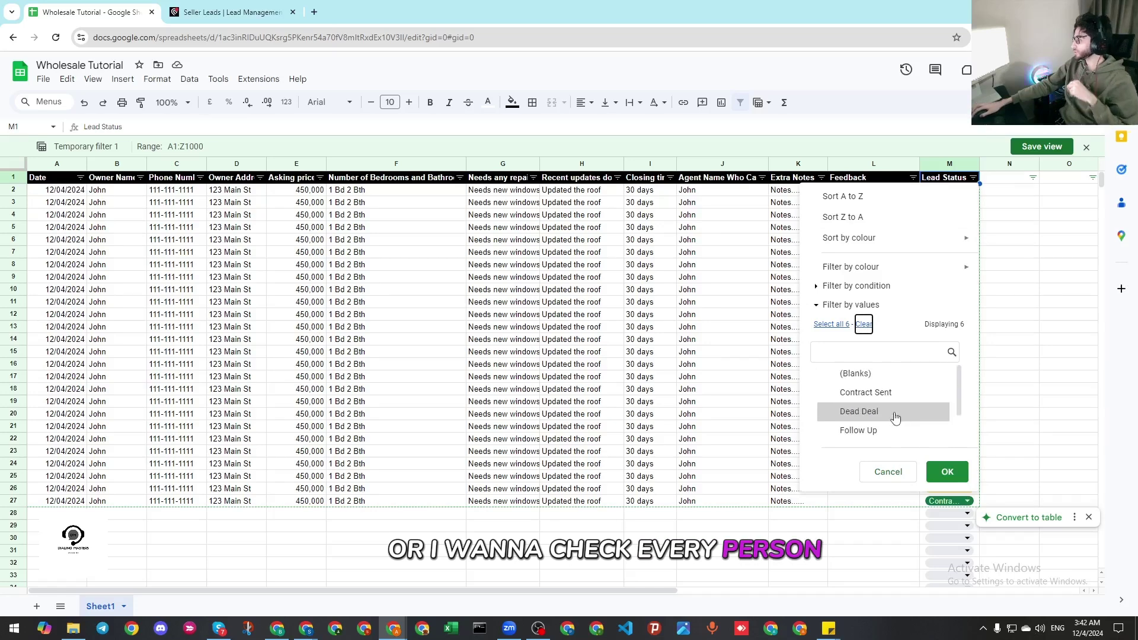
left_click(901, 403)
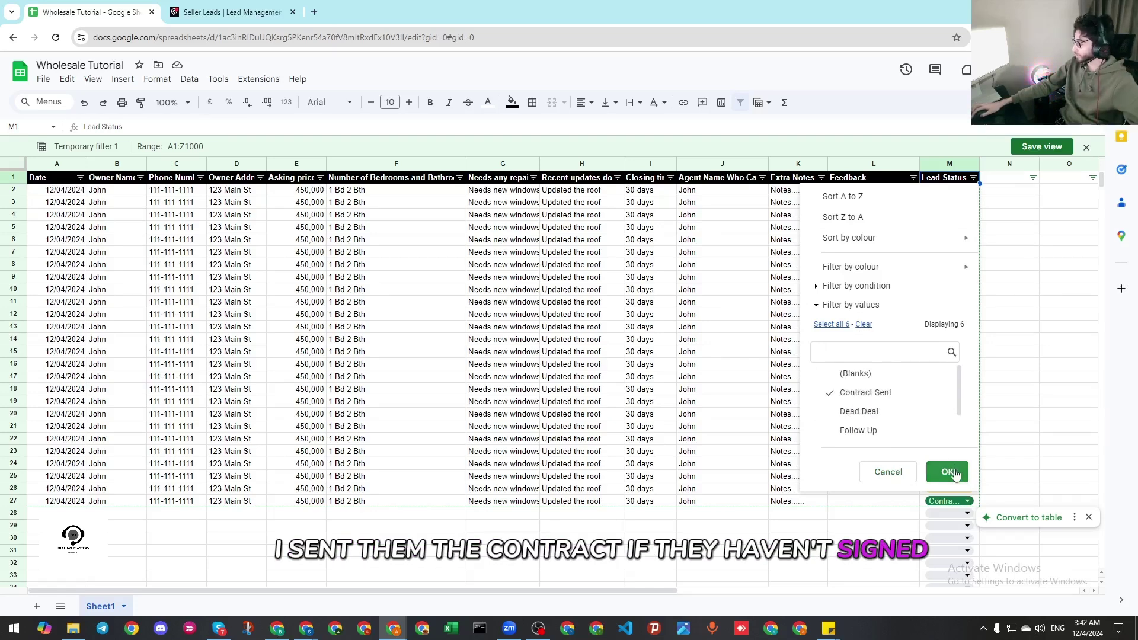
left_click(947, 472)
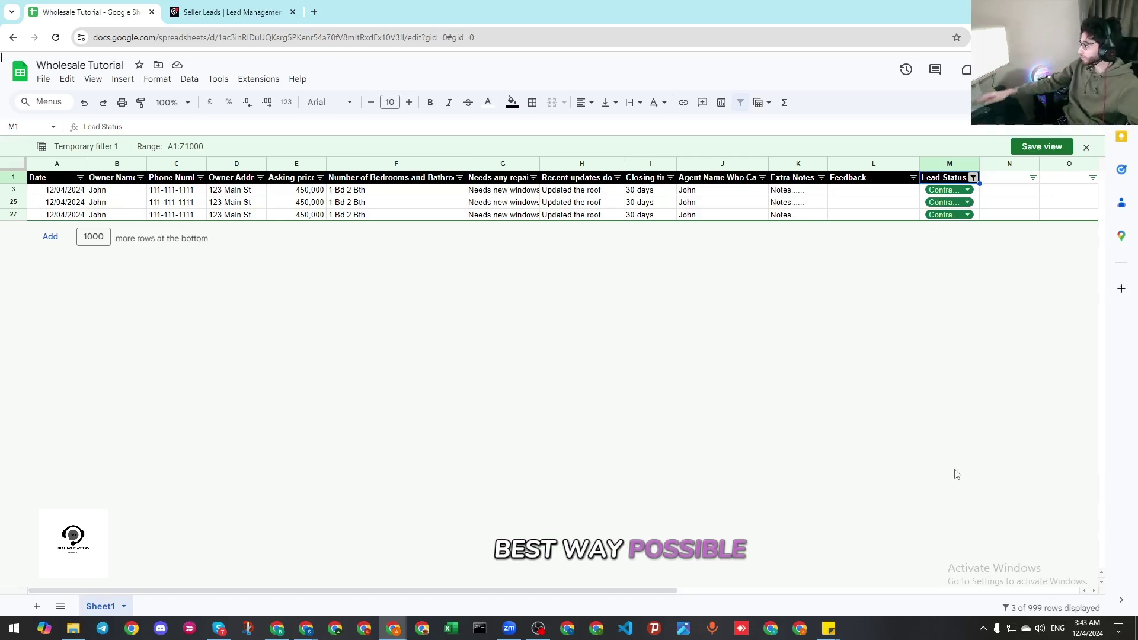
Close the temporary filter view without saving it
left_click(1085, 150)
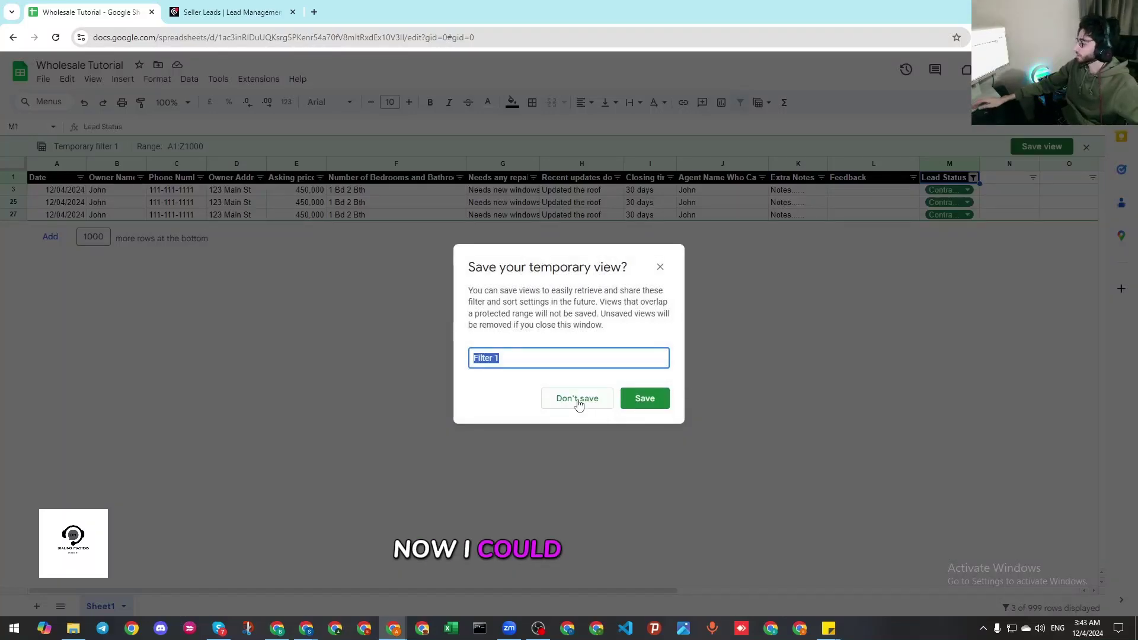
left_click(579, 404)
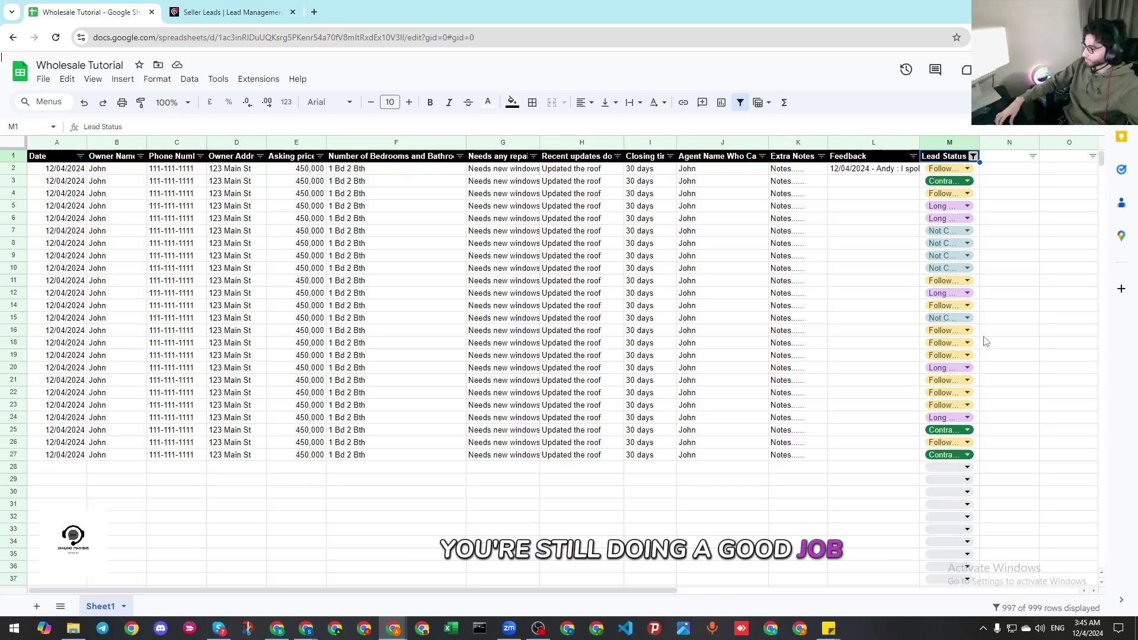
left_click(812, 370)
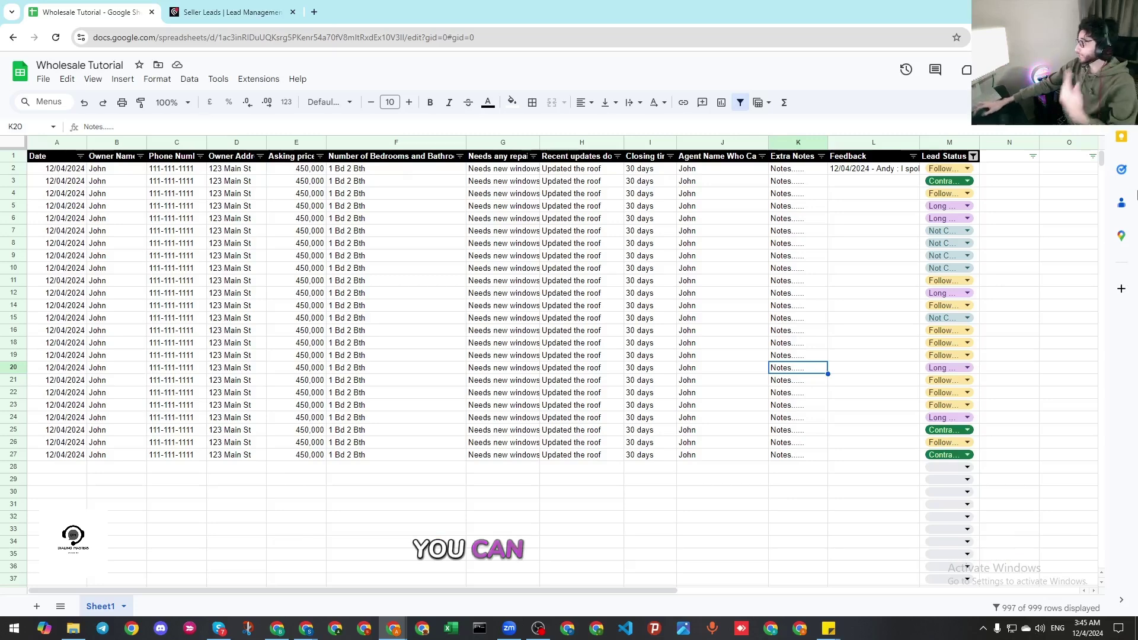
Copy the Lead Status header into N1 and change its text to Next Follow up
left_click(948, 157)
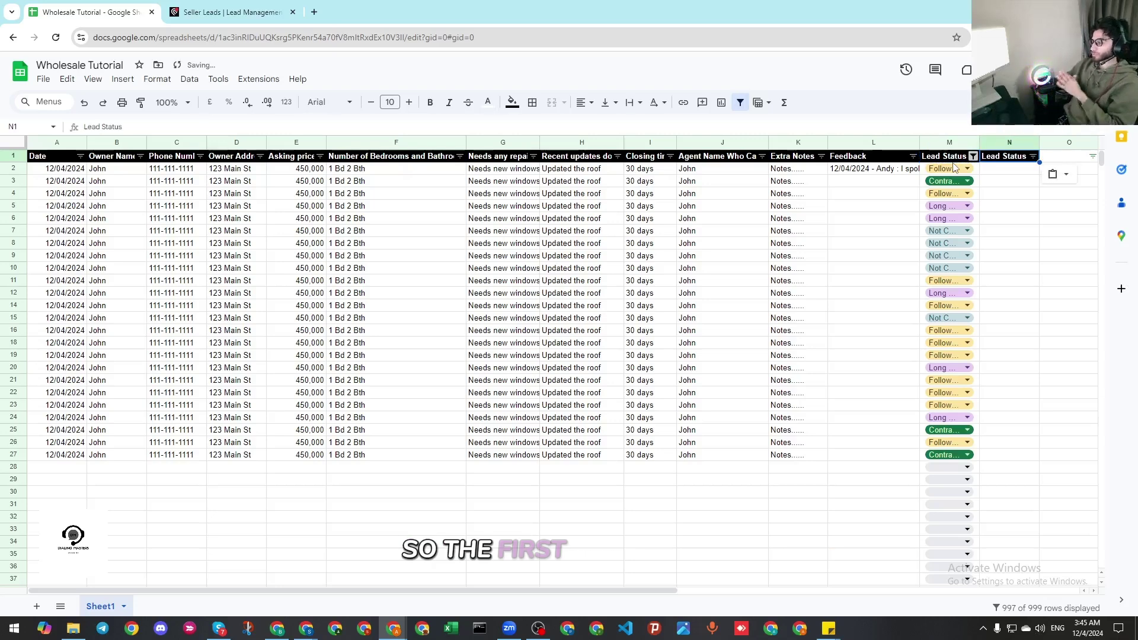
key("Left")
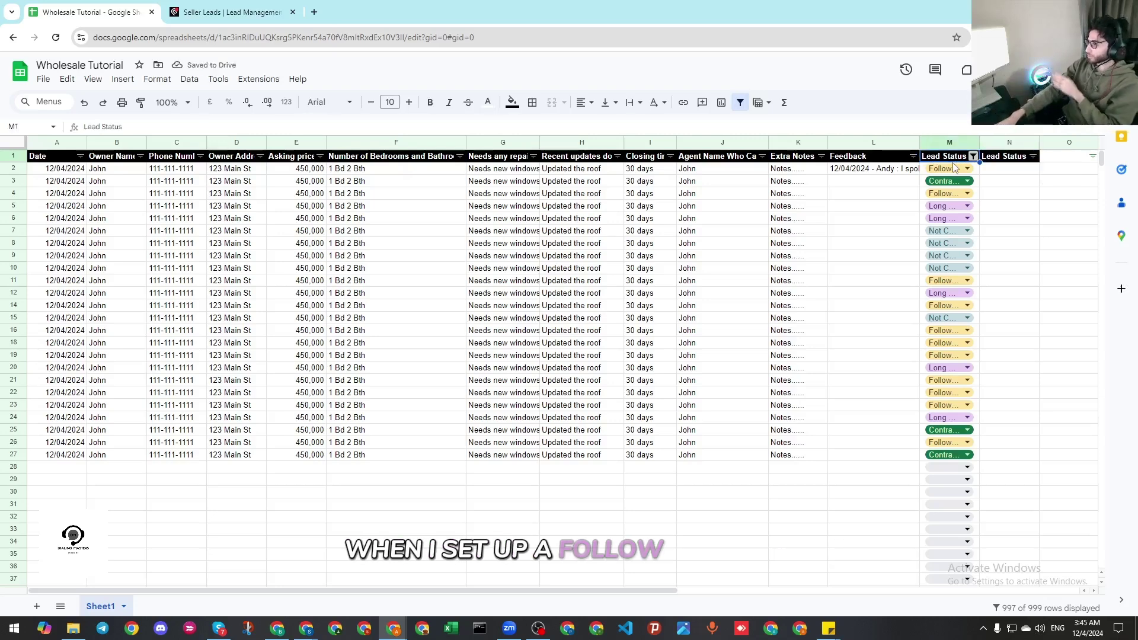
key("Left")
key("Down")
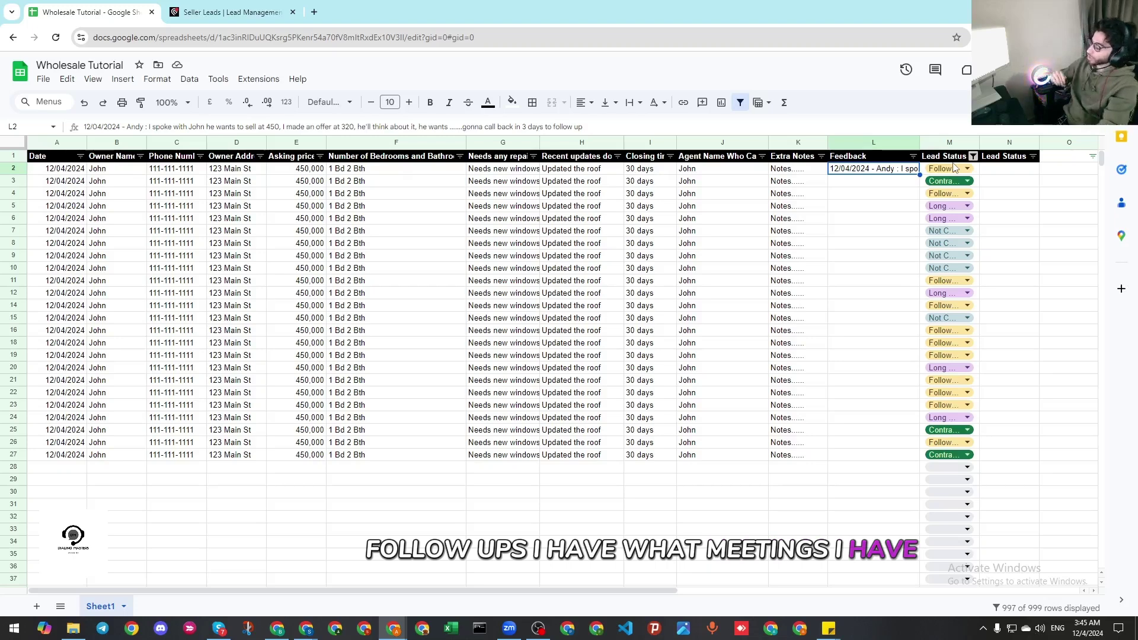
key("Right")
key("Right")
key("Up")
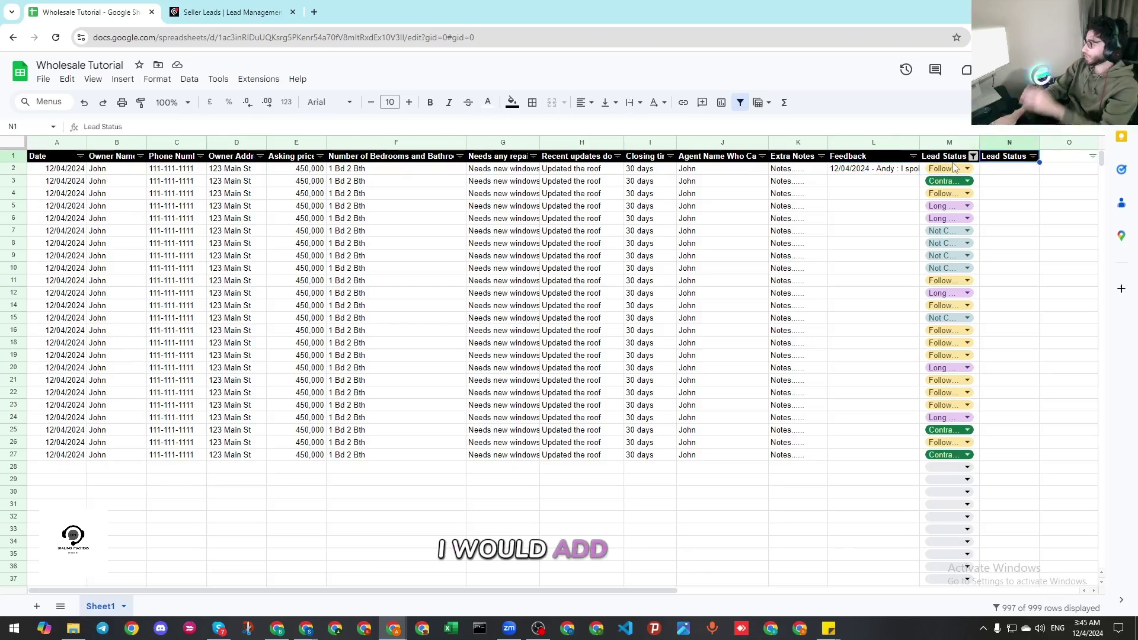
type("Ne")
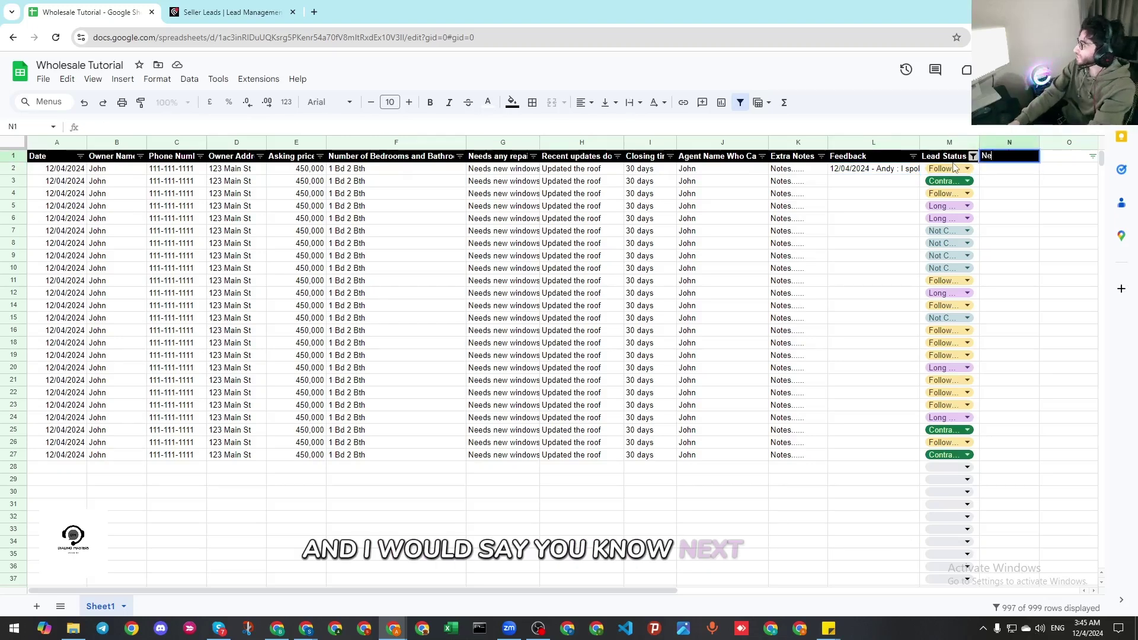
type("xt Follow up")
key("Return")
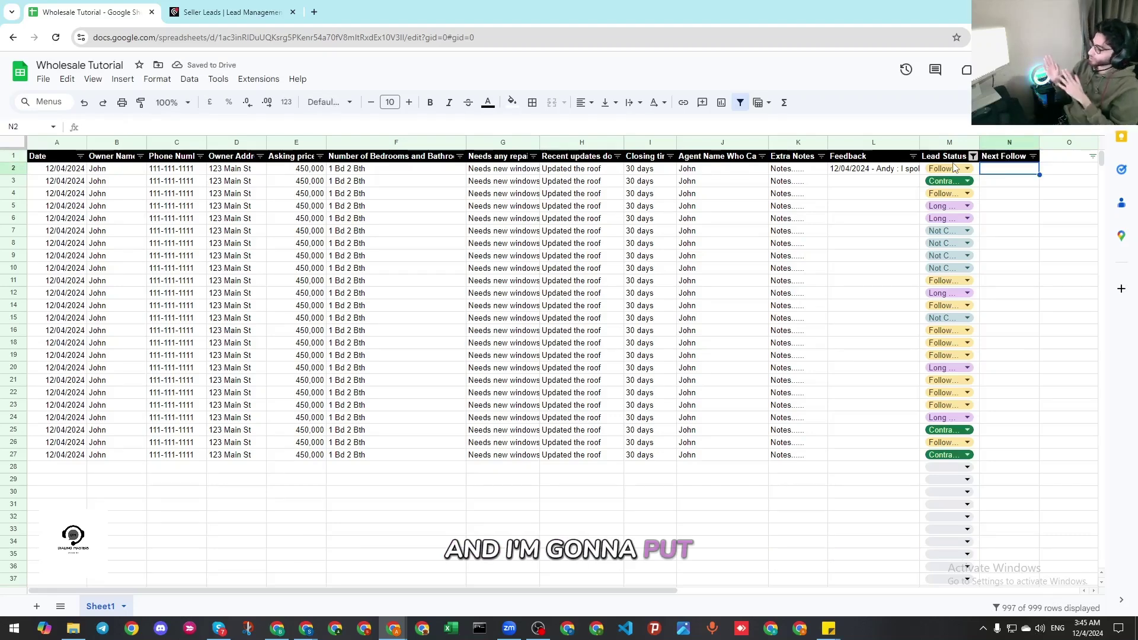
Enter 12/04/2024 as the next follow-up date in N2
type("12/")
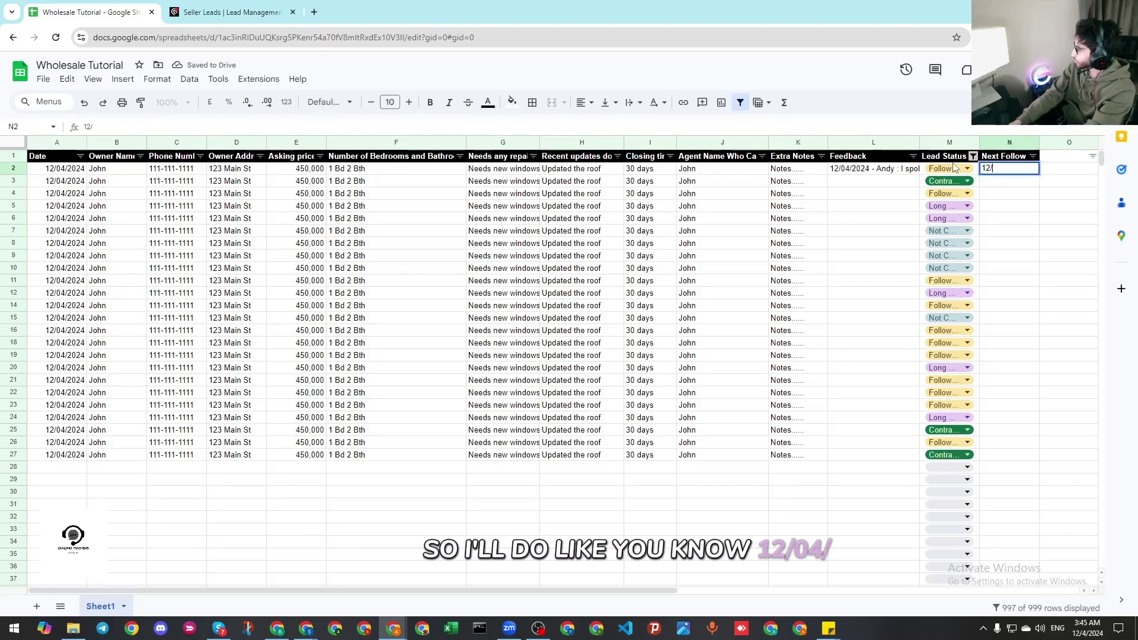
type("04/2024")
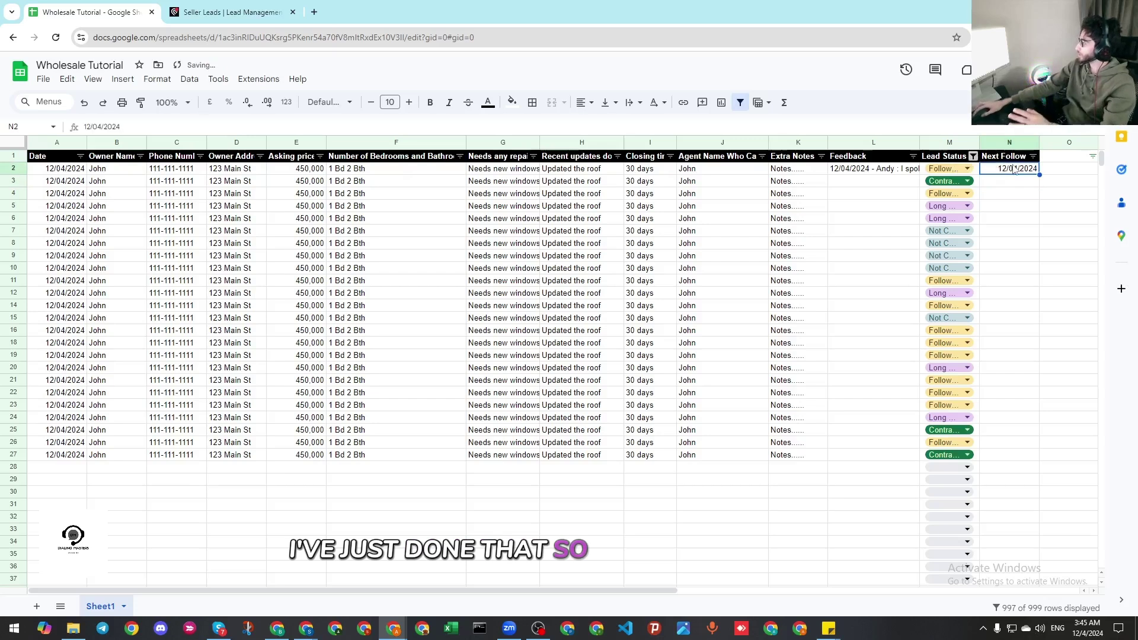
left_click(913, 233)
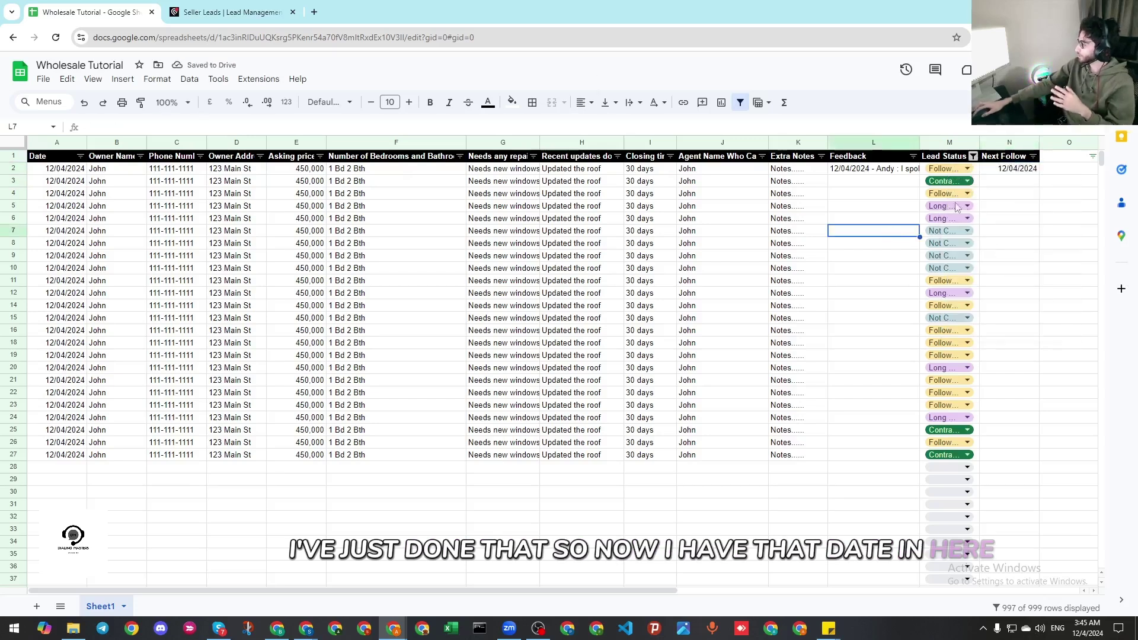
Copy the follow-up date from N2 into N9, N16, N22 and N14
left_click(1010, 174)
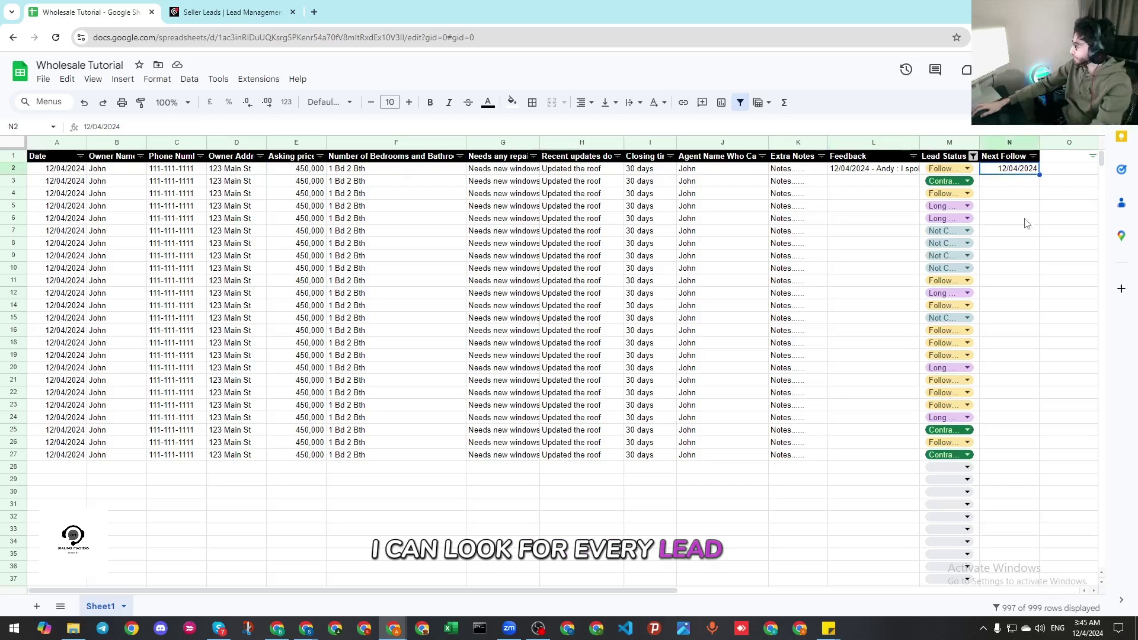
left_click(1009, 256)
key("ctrl+semicolon")
left_click(1009, 330)
key("ctrl+semicolon")
left_click(1013, 397)
key("ctrl+semicolon")
left_click(1010, 305)
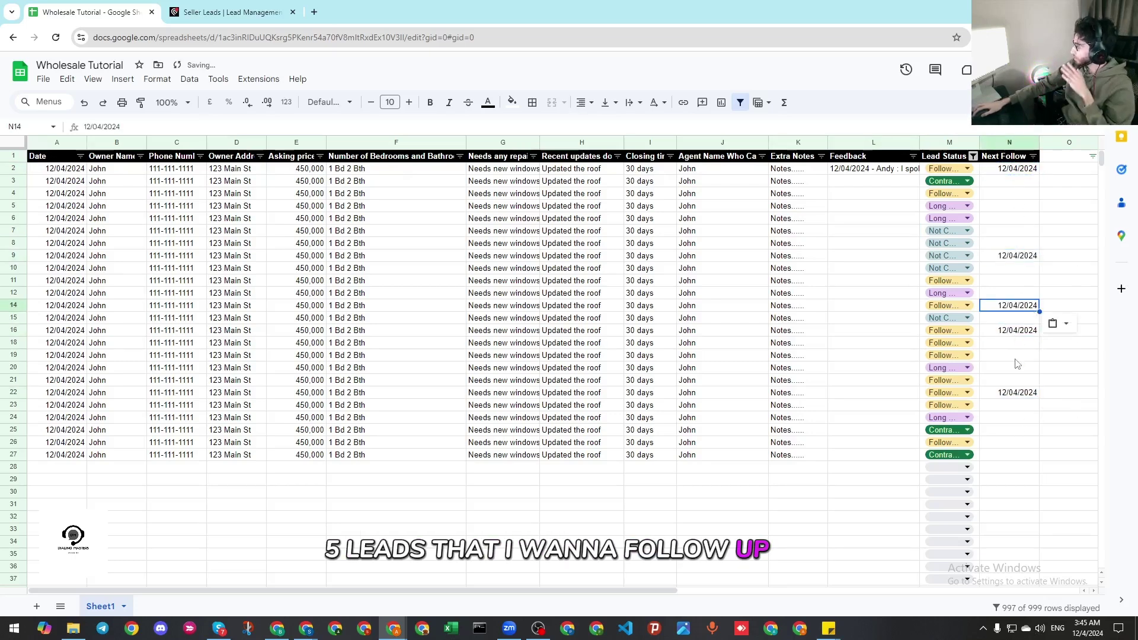
Copy the follow-up date into N7 and change it to 12/06/2024
left_click(1014, 268)
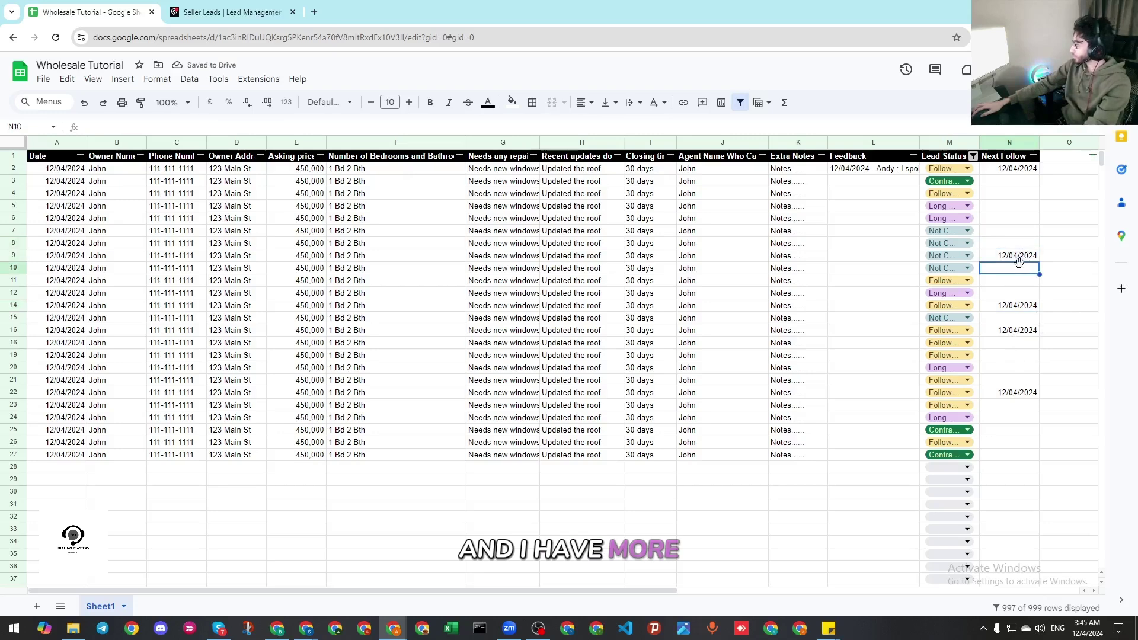
left_click(1014, 230)
key("ctrl+semicolon")
double_click(1014, 230)
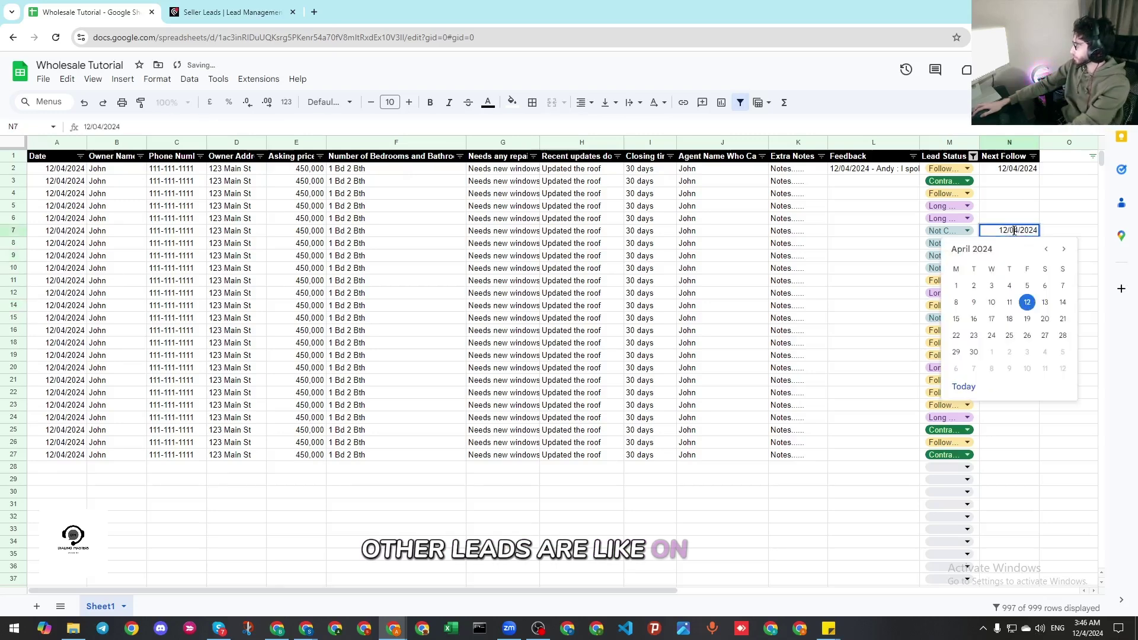
key("BackSpace")
type("6")
key("Return")
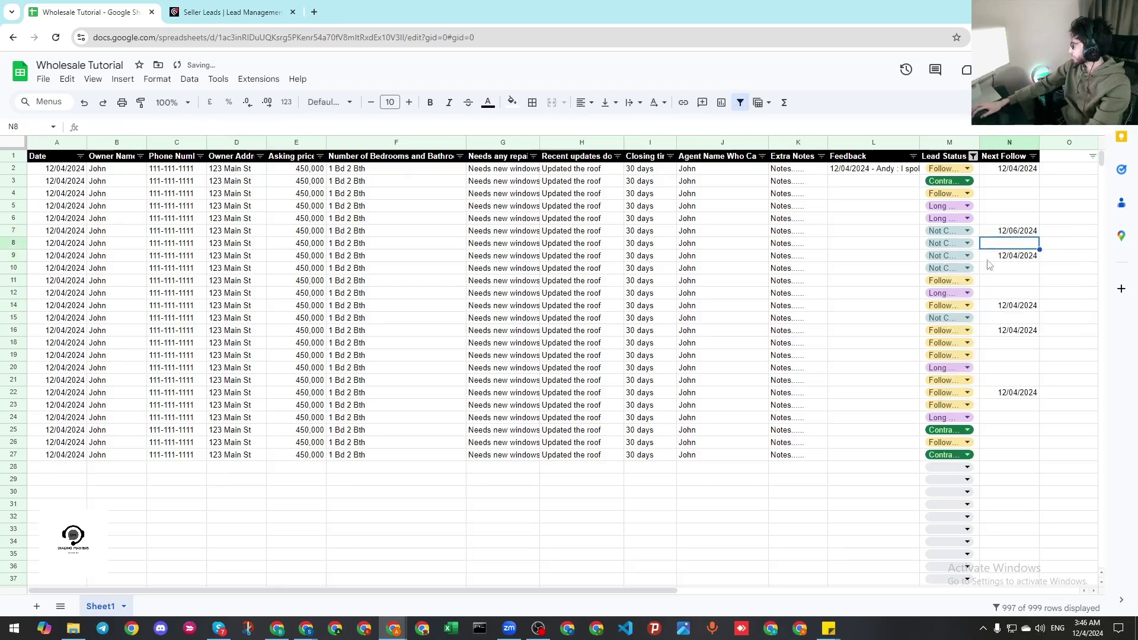
Fill the follow-up dates down from N9 to set N10 to 13/04/2024, and from N22 to set N23:N24 to 13/04/2024 and 14/04/2024
left_click_drag(1037, 270, 1037, 273)
left_click(1031, 305)
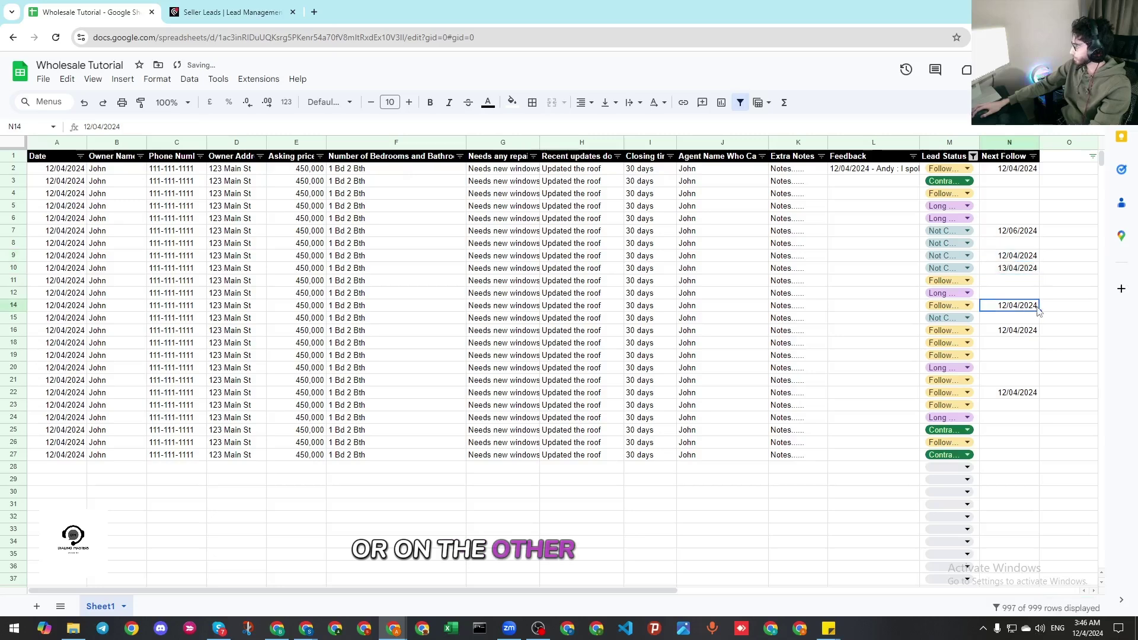
left_click_drag(1039, 399, 1037, 419)
left_click(1026, 333)
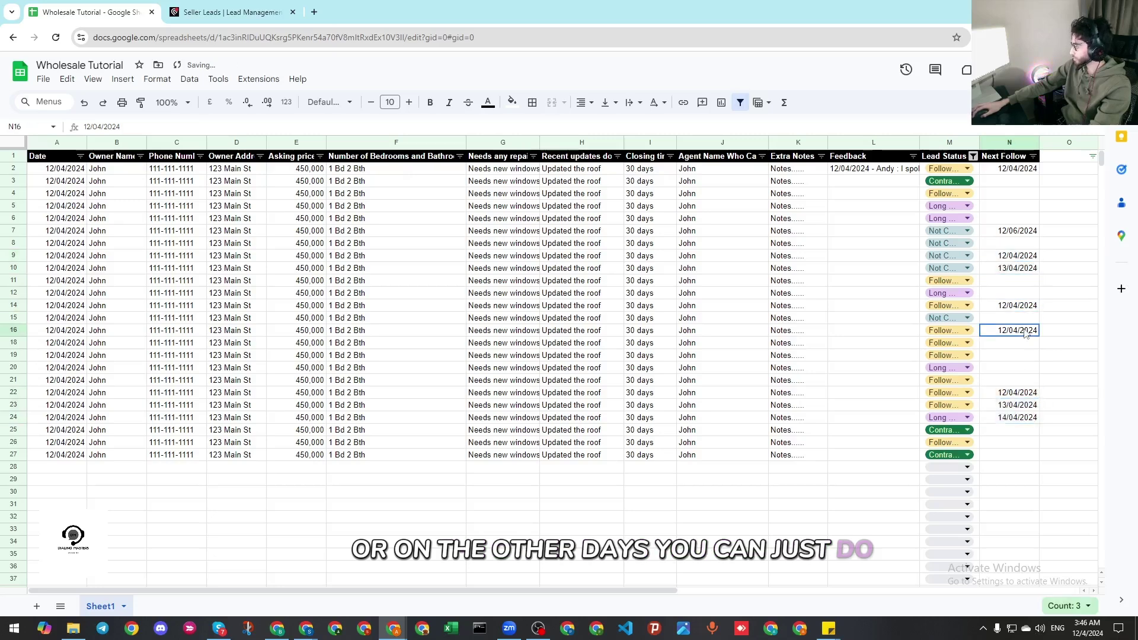
Filter the Next Follow up column by values to show only leads dated 12/04/2024
left_click(1033, 156)
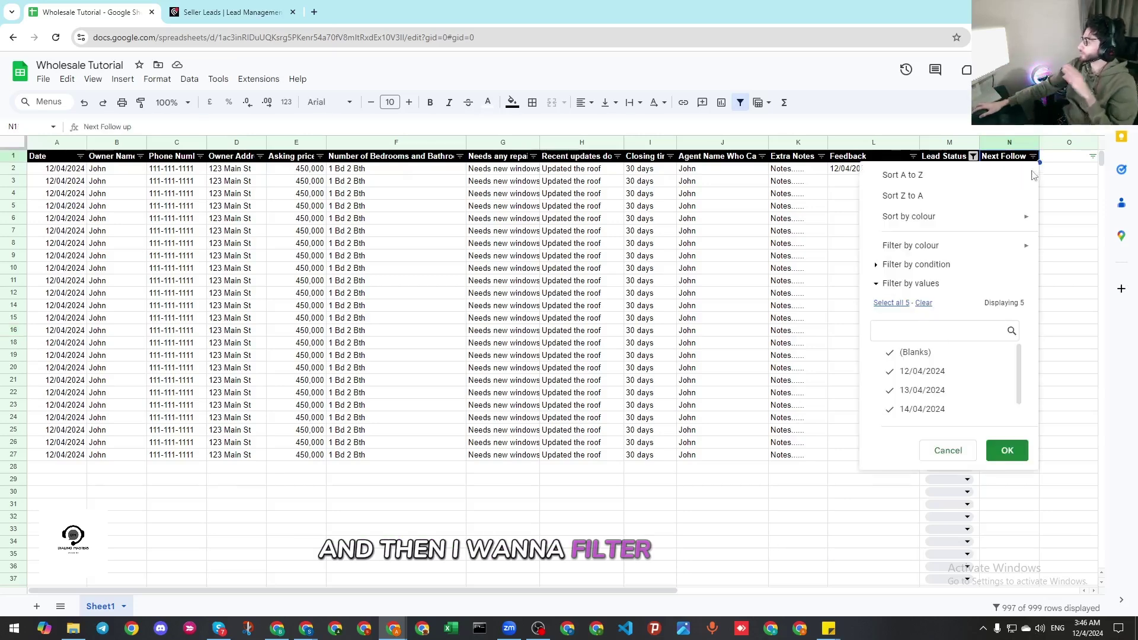
left_click(924, 303)
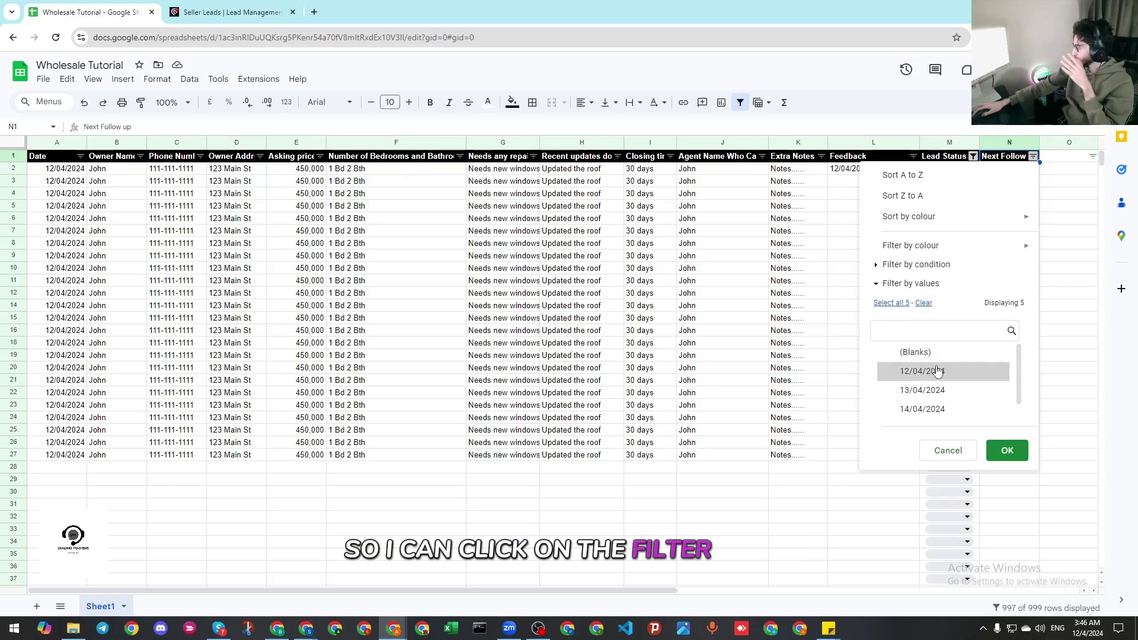
left_click(931, 372)
left_click(1009, 451)
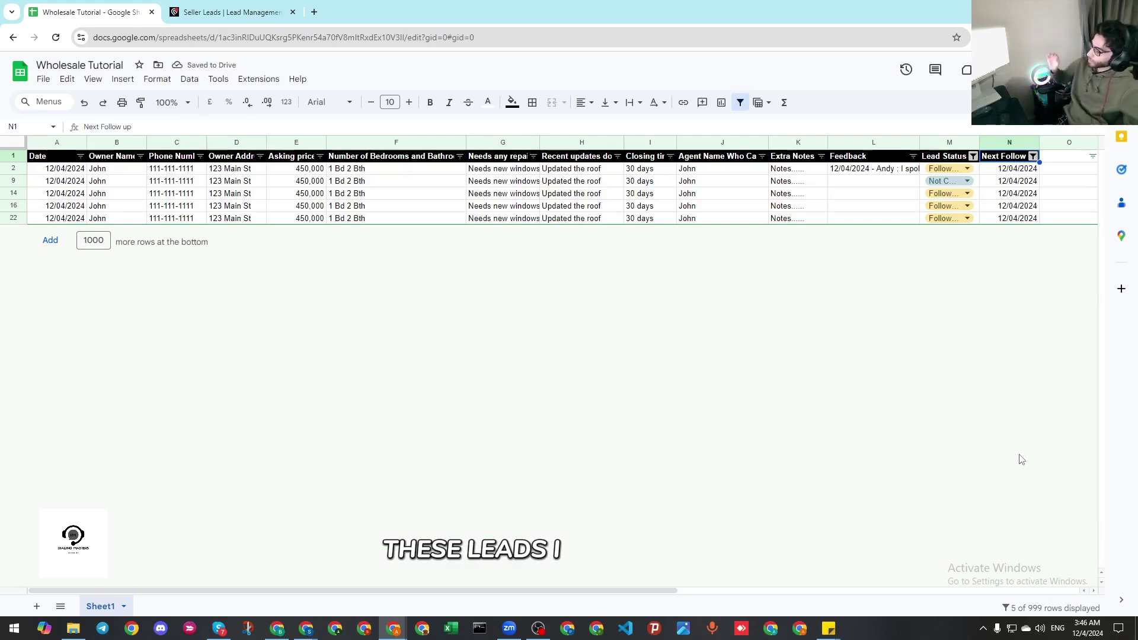
Copy the Follow Up status from M14 into M9
left_click(900, 197)
key("Right")
key("ctrl+c")
key("Up")
key("ctrl+v")
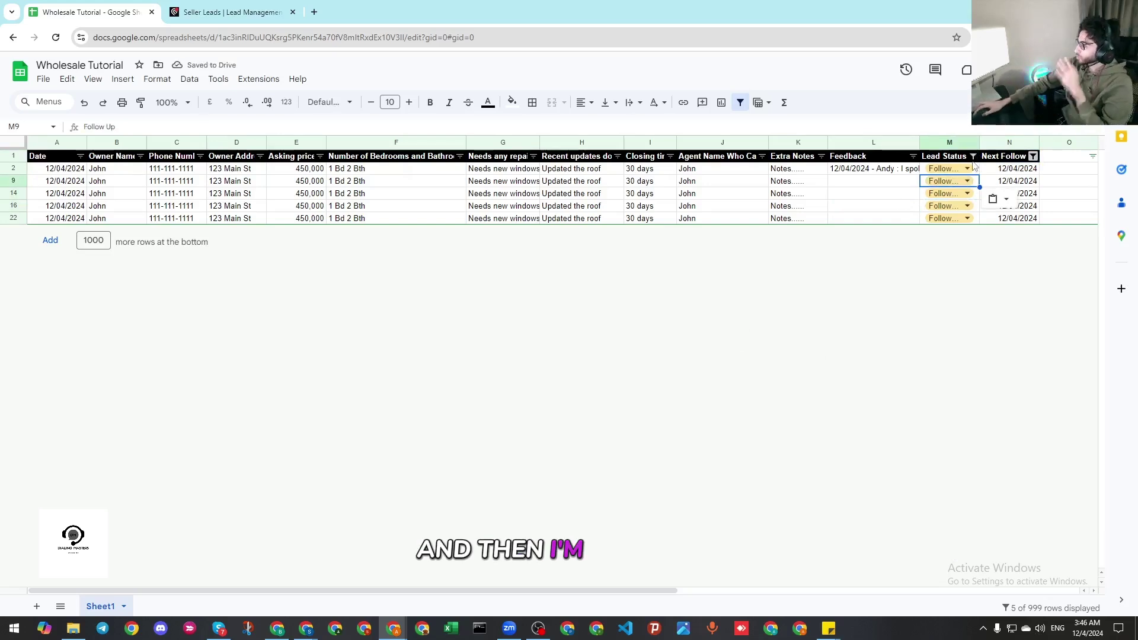
Reset the Next Follow up column's filter so that all of its values are included
left_click(973, 156)
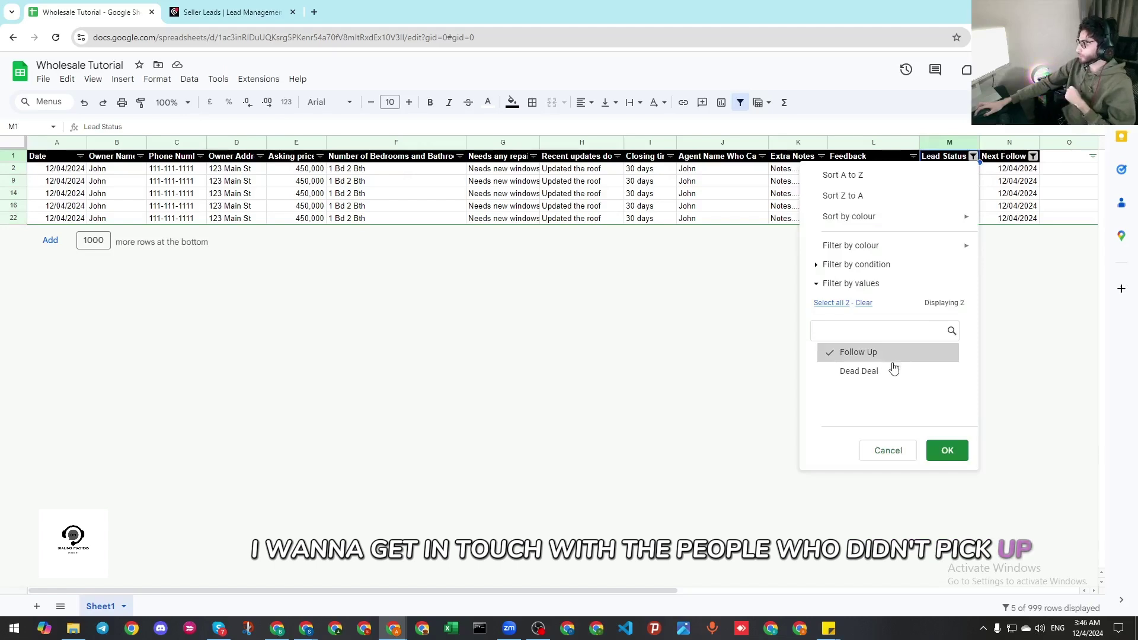
left_click(888, 450)
left_click(1033, 156)
left_click(891, 302)
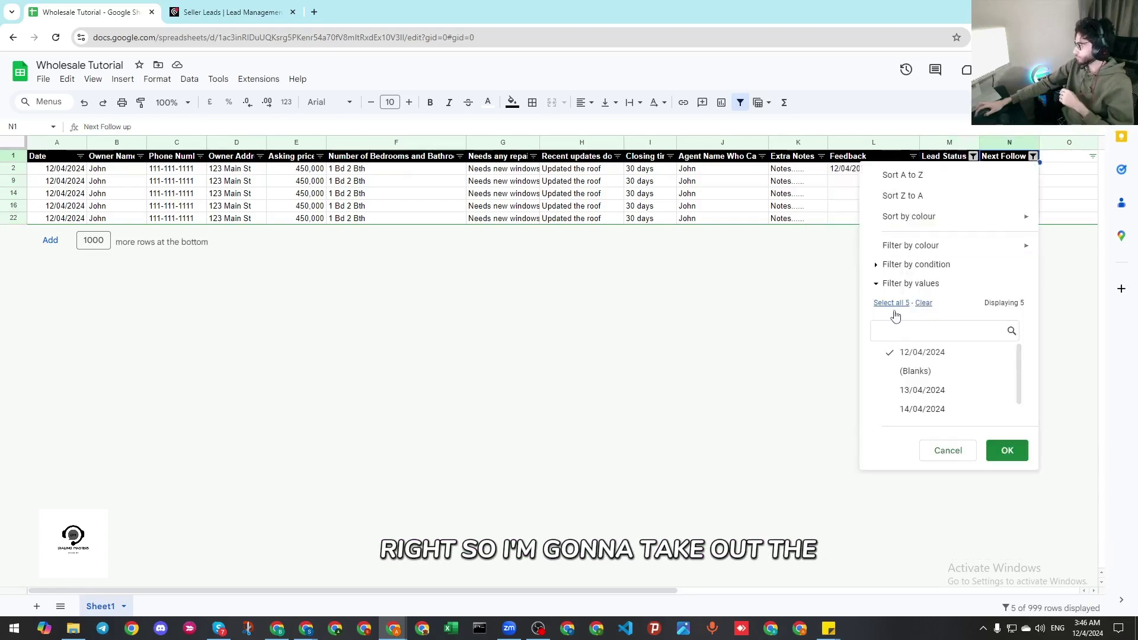
left_click(1007, 450)
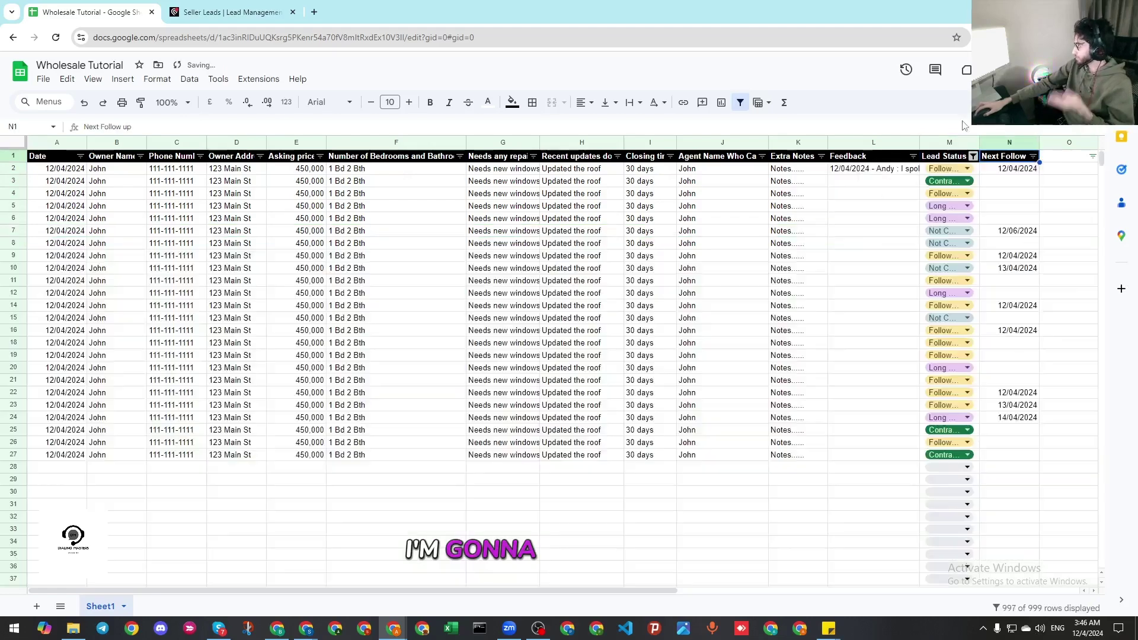
Filter the Lead Status column by values to show only the Not Contacted leads
left_click(972, 156)
left_click(864, 303)
scroll(902, 386, "down", 1)
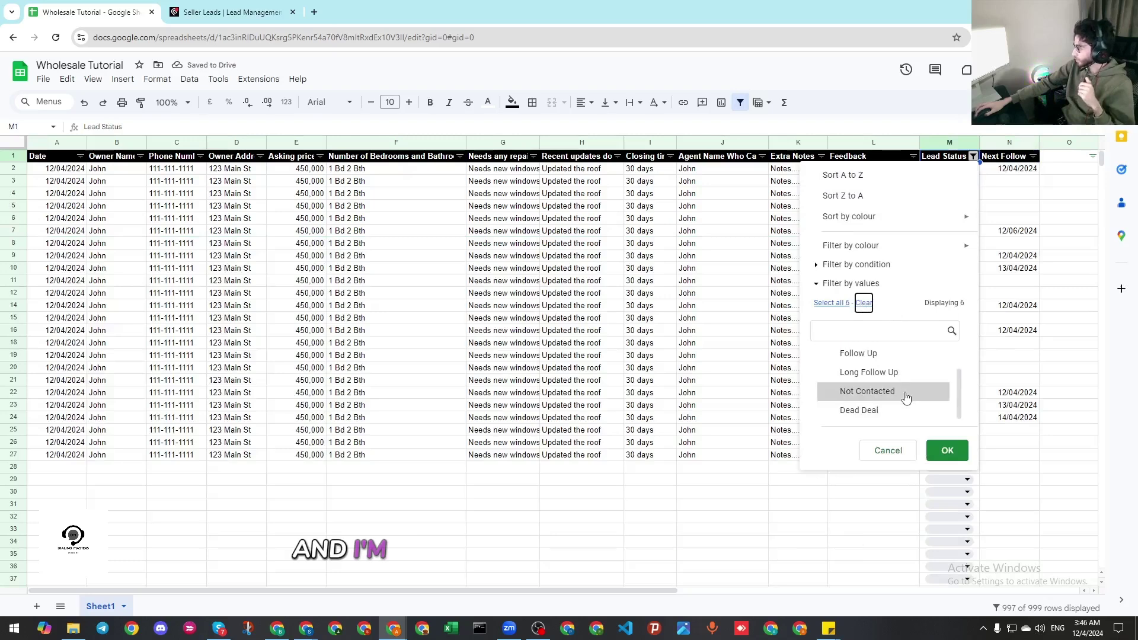
left_click(904, 392)
left_click(947, 450)
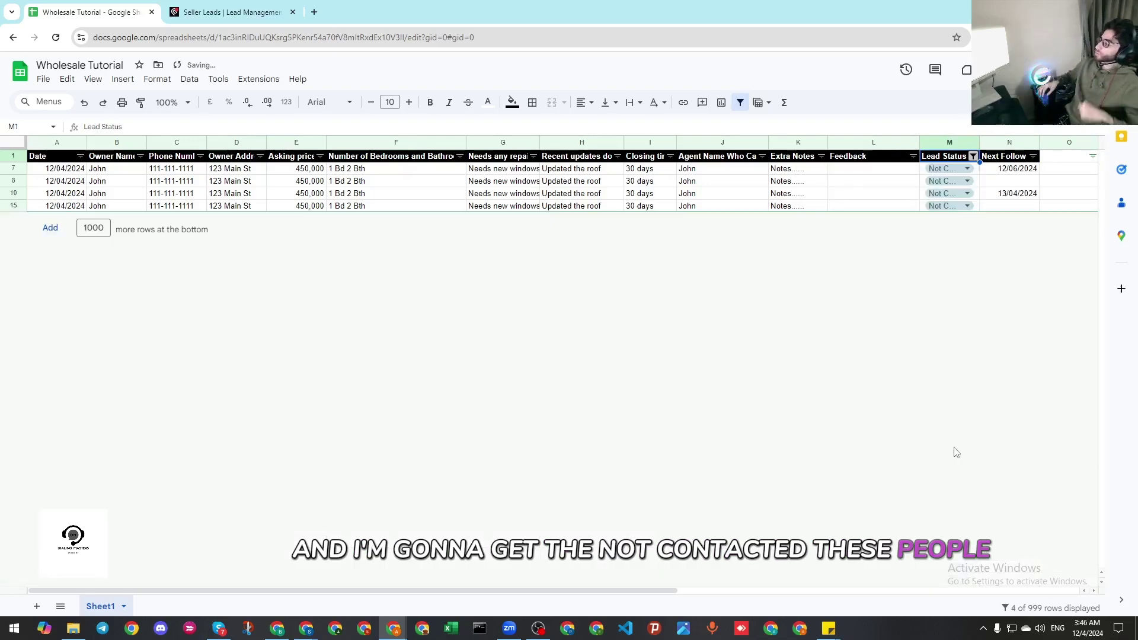
Clear the Next Follow up dates in N10 and N7 for the Not Contacted leads
left_click(1007, 182)
left_click(1006, 193)
key("Delete")
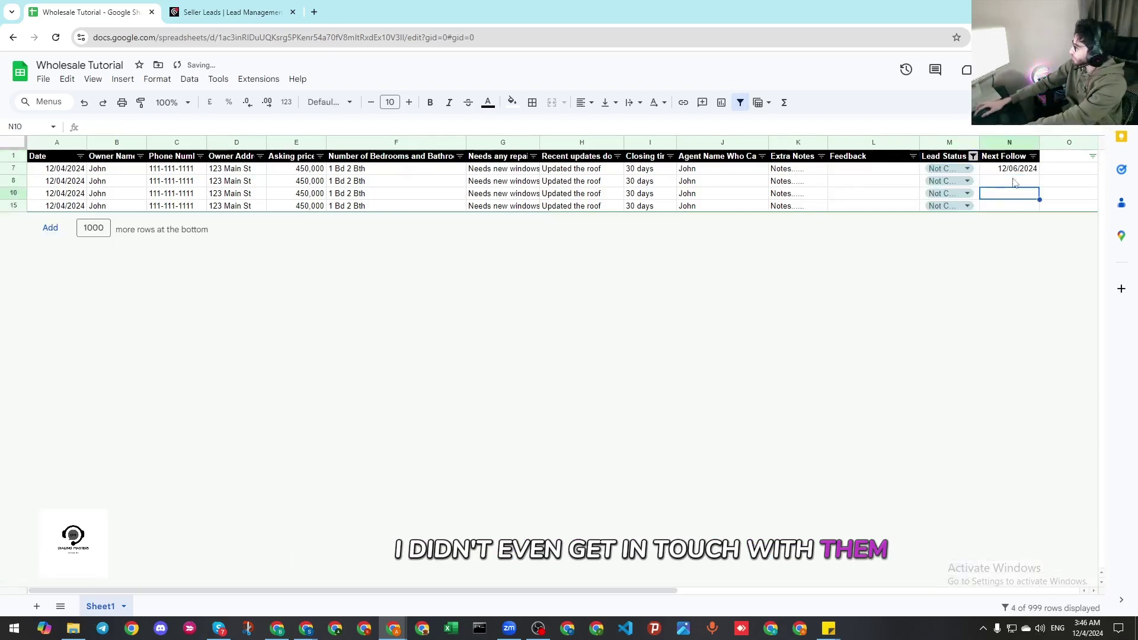
key("Up")
key("Up")
key("Delete")
key("Down")
key("Down")
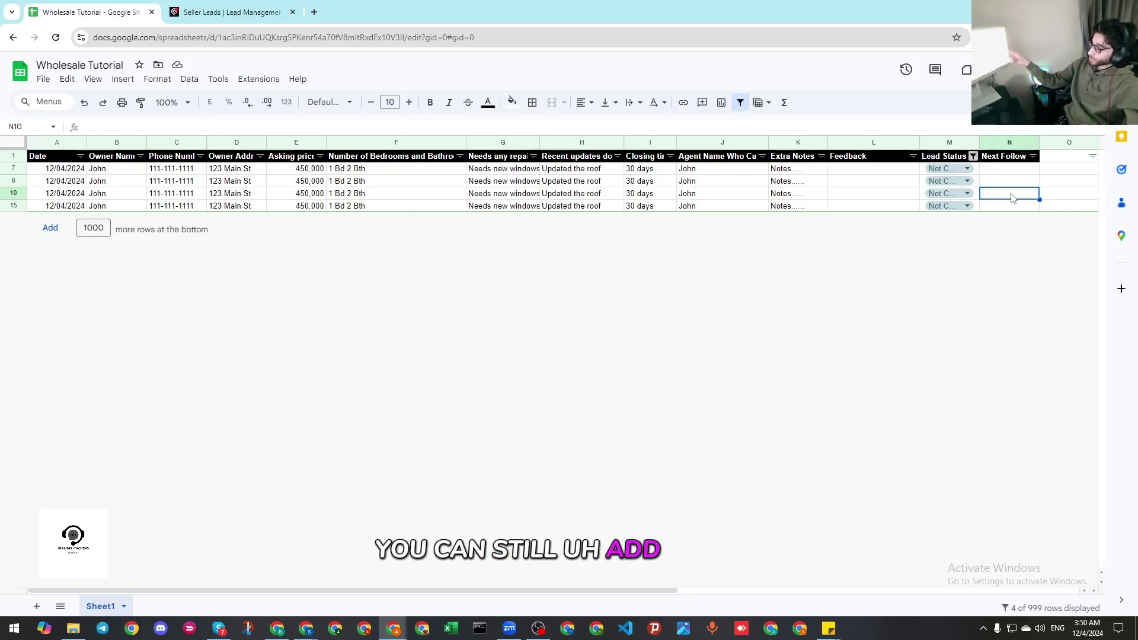
Remove the filter from the sheet to restore the full list of leads
key("ctrl+Up")
key("ctrl+c")
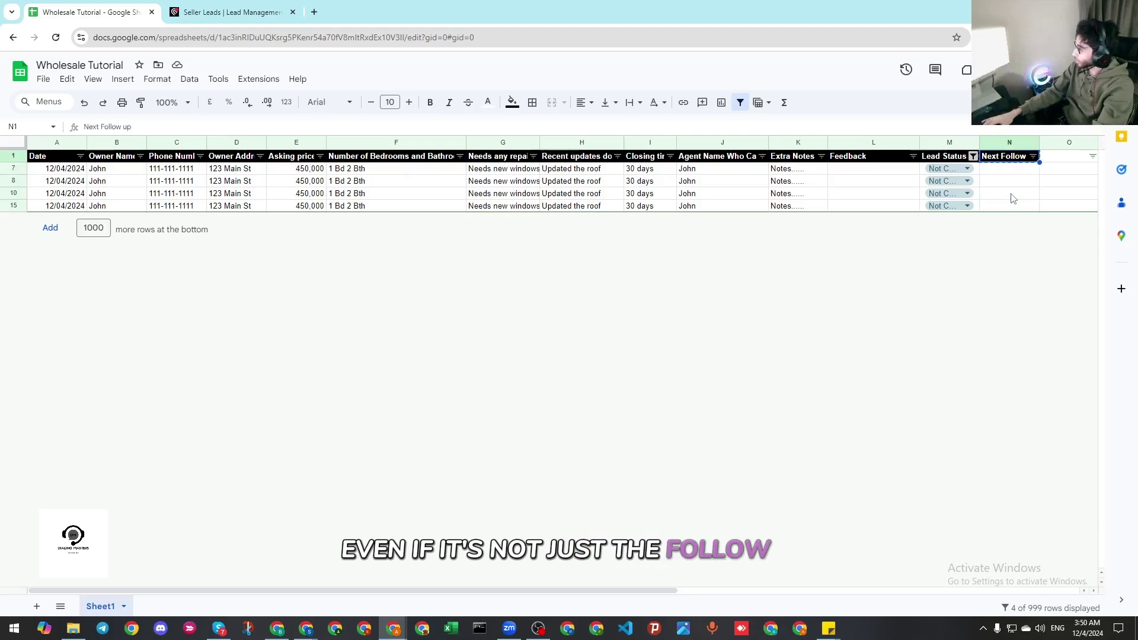
left_click(1010, 170)
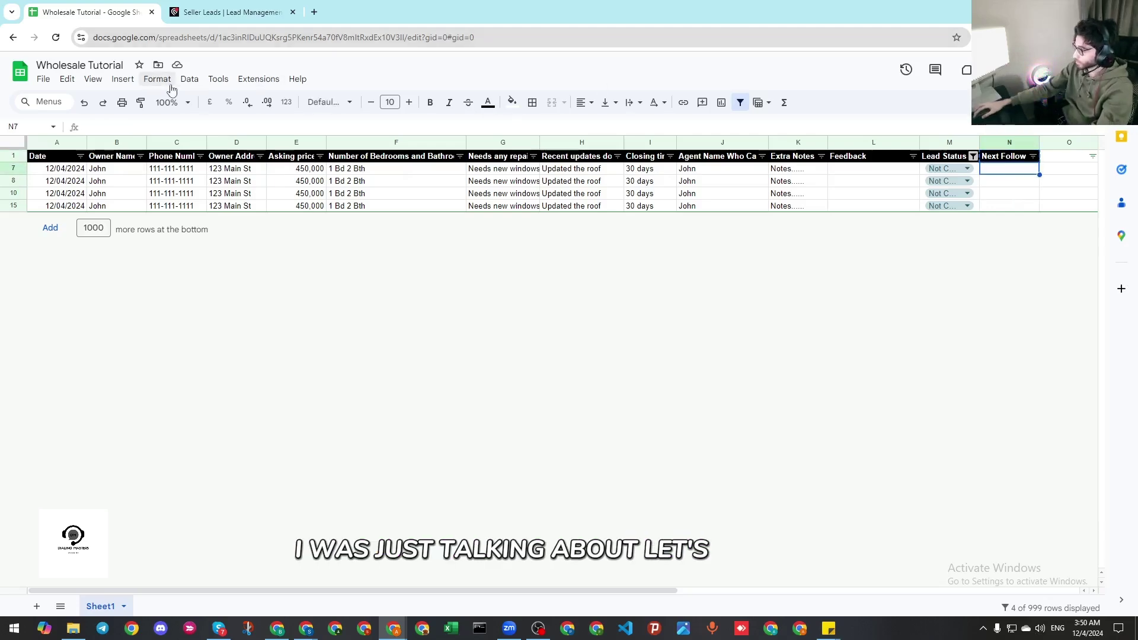
left_click(189, 79)
left_click(223, 145)
left_click(1019, 182)
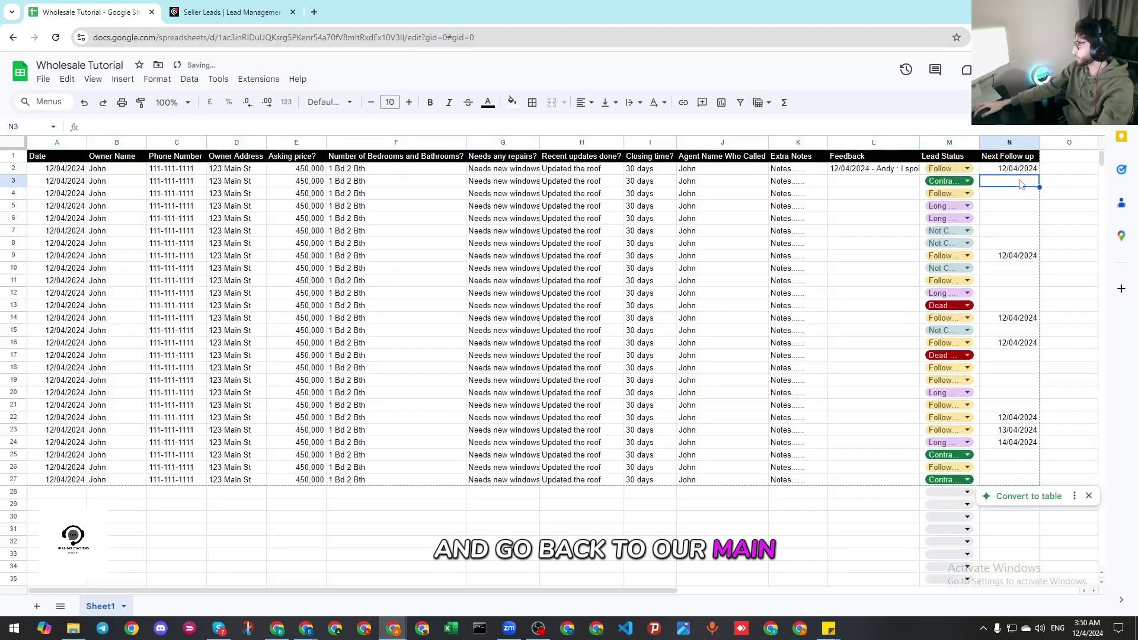
Copy the Next Follow up header into O1 and retitle it Lead Manager
key("ctrl+Up")
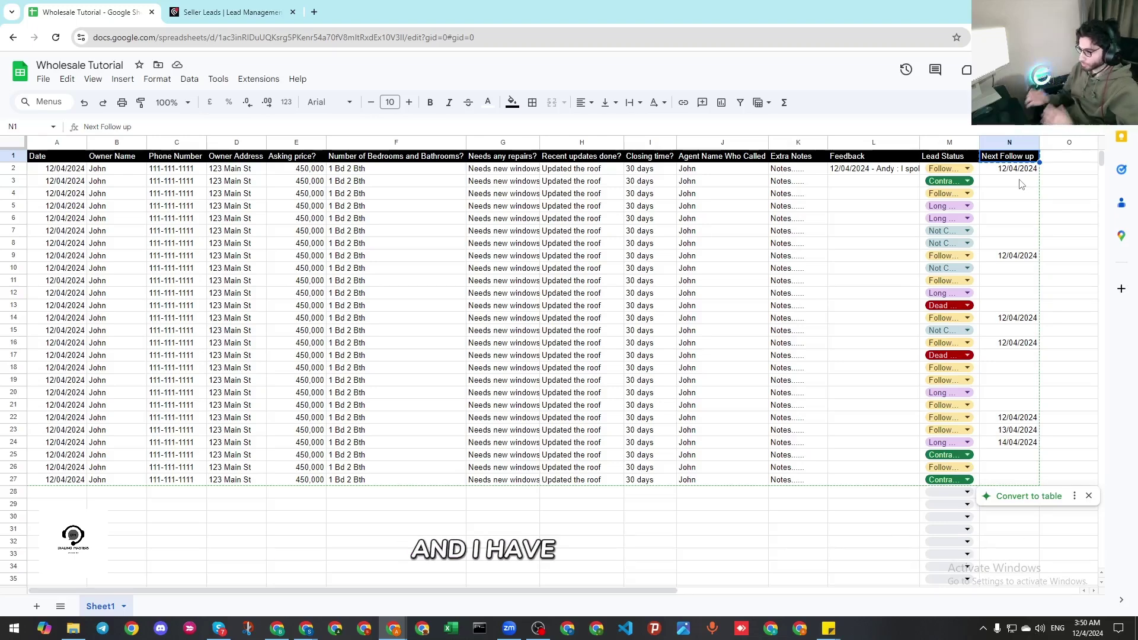
key("Right")
key("ctrl+v")
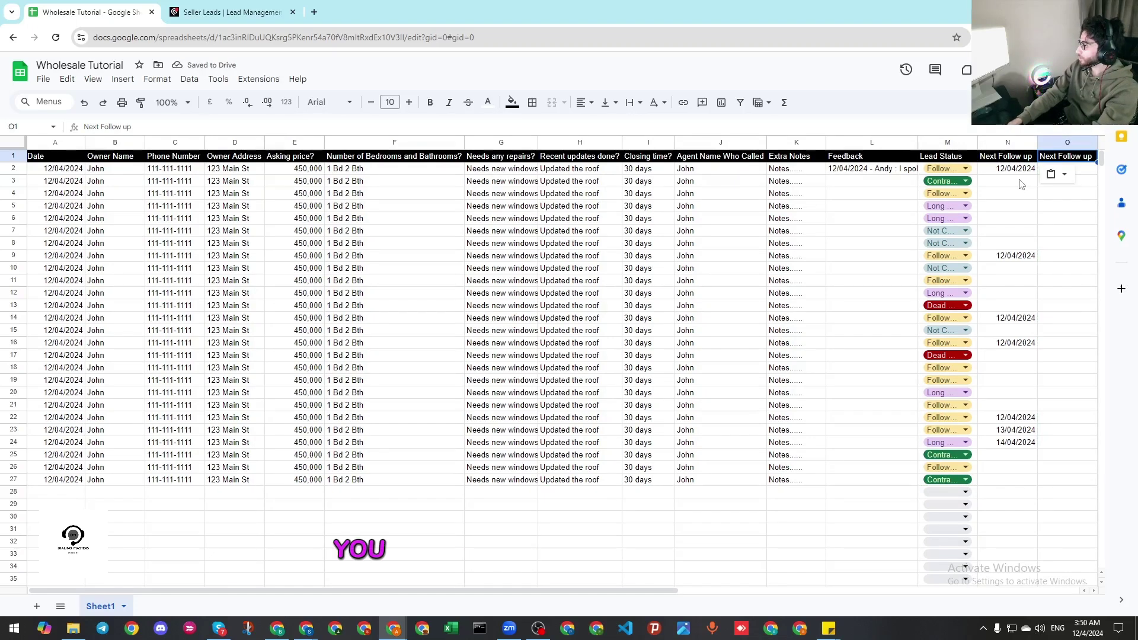
type("Lead Manager")
key("Return")
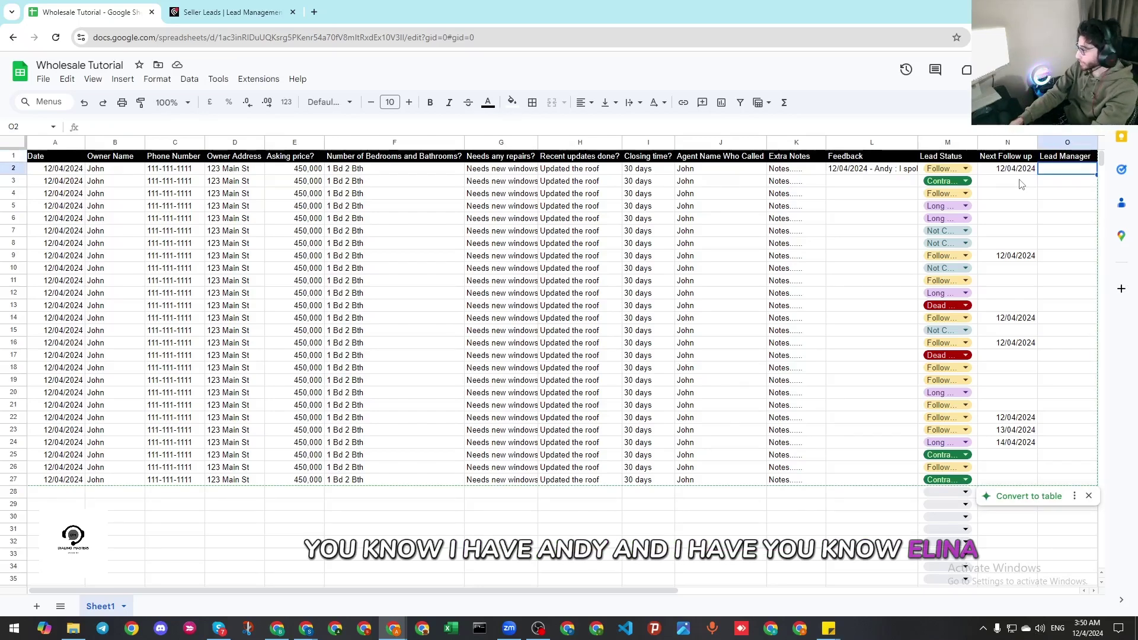
Enter the first lead manager's name in O2 and copy it down through O16
type("Andy")
key("Return")
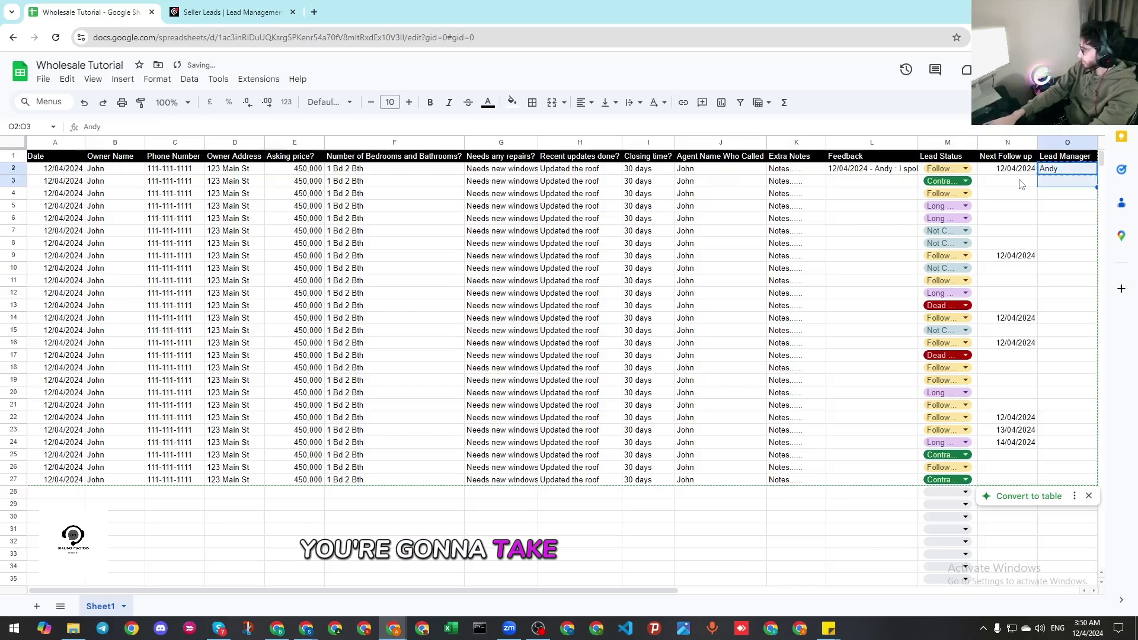
key("shift+Down")
key("shift+Down")
key("shift+Down")
key("shift+Down")
key("shift+Down")
key("shift+Down")
key("shift+Down")
key("shift+Down")
key("shift+Down")
key("shift+Down")
key("shift+Down")
key("shift+Down")
key("shift+Down")
key("shift+Down")
key("ctrl+v")
key("Down")
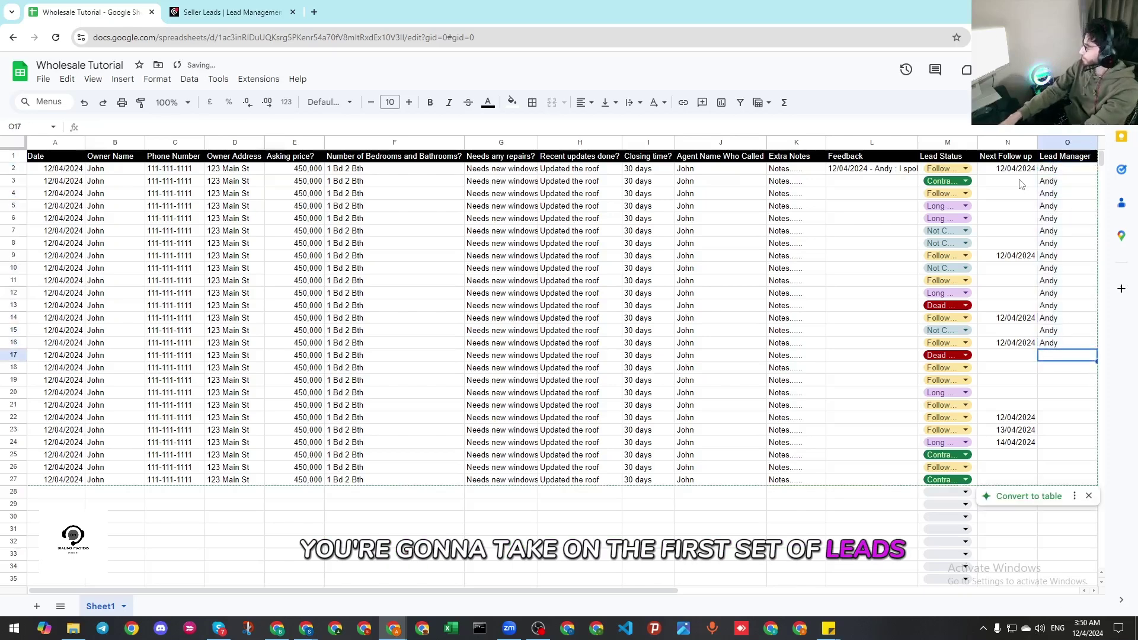
Enter the second lead manager's name in O17 and copy it down through O27
type("Elina")
key("Return")
key("Up")
key("ctrl+c")
key("shift+Down")
key("shift+Down")
key("shift+Down")
key("shift+Down")
key("shift+Down")
key("shift+Down")
key("shift+Down")
key("shift+Down")
key("shift+Down")
key("shift+Down")
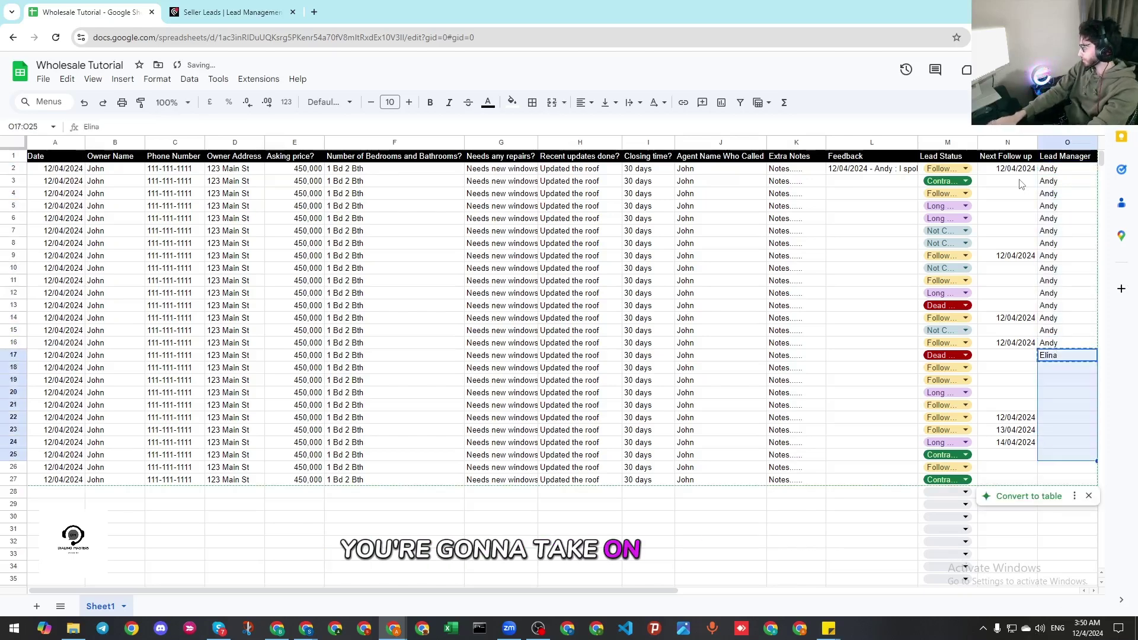
key("ctrl+v")
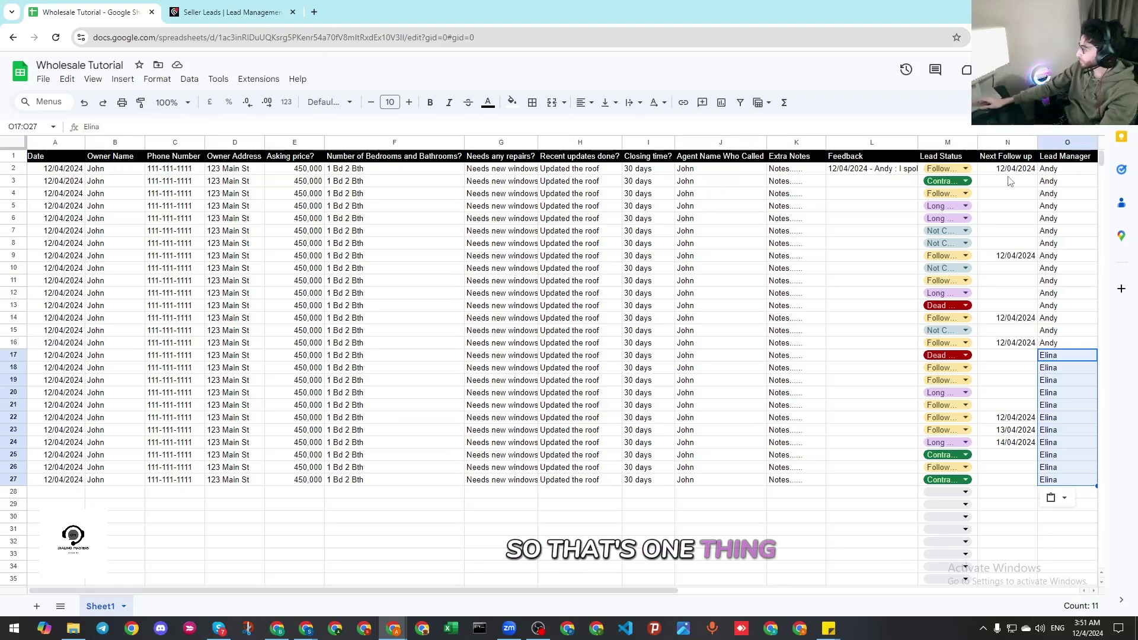
left_click(1050, 184)
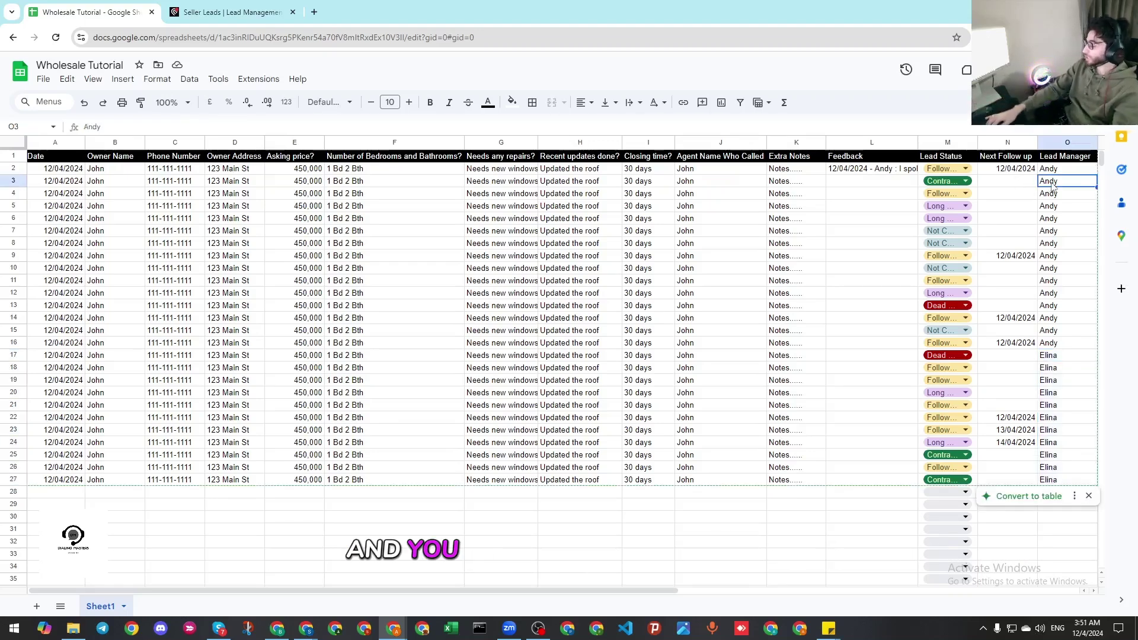
key("Right")
key("Up")
key("Up")
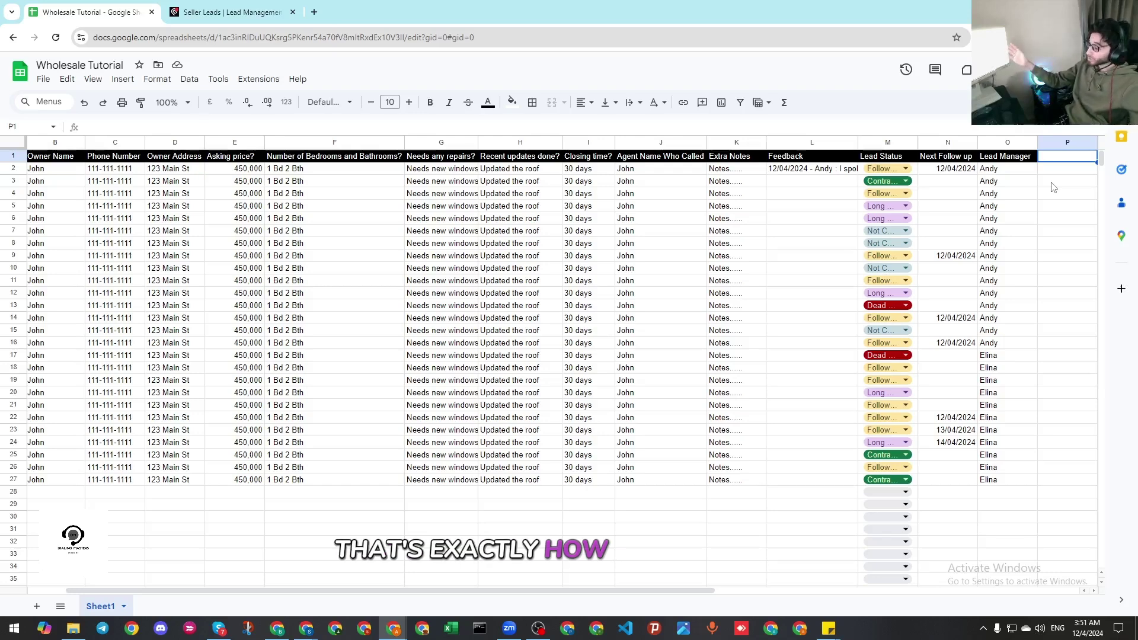
Switch to Podio and examine the Seller Leads board and the Appointments app's Phone Appointment and All Appointments views
left_click(210, 13)
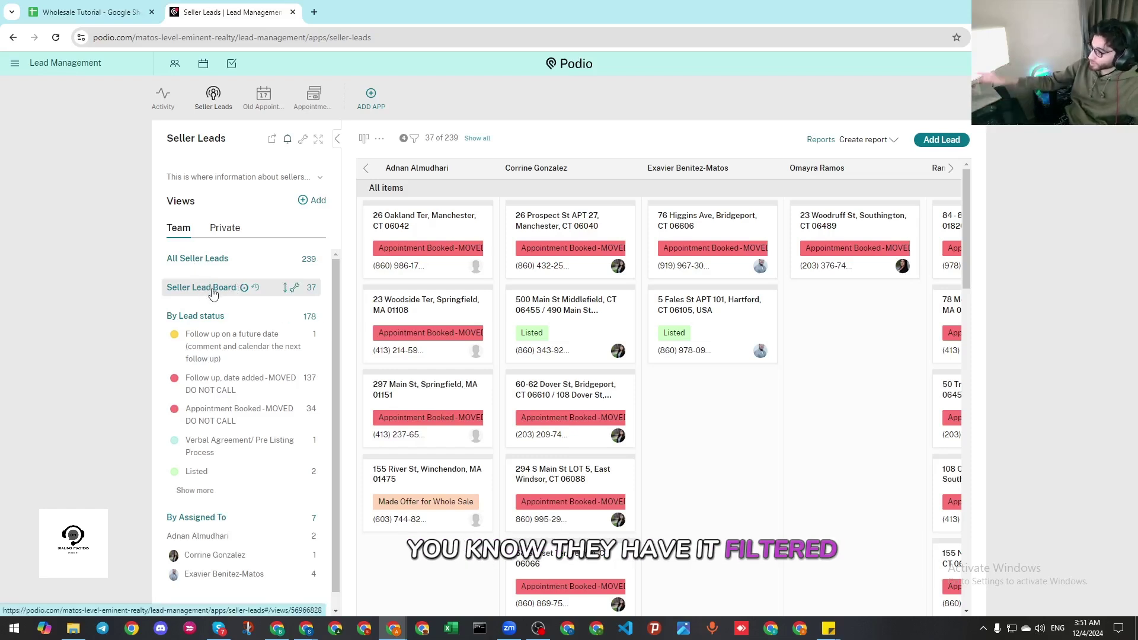
scroll(213, 294, "down", 1)
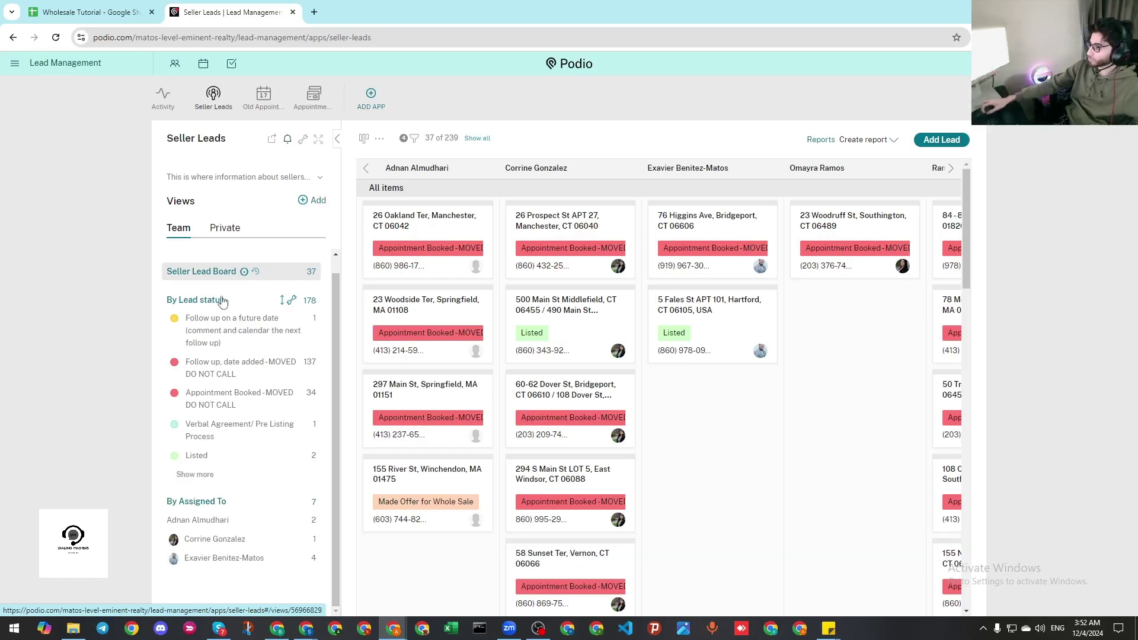
left_click(303, 111)
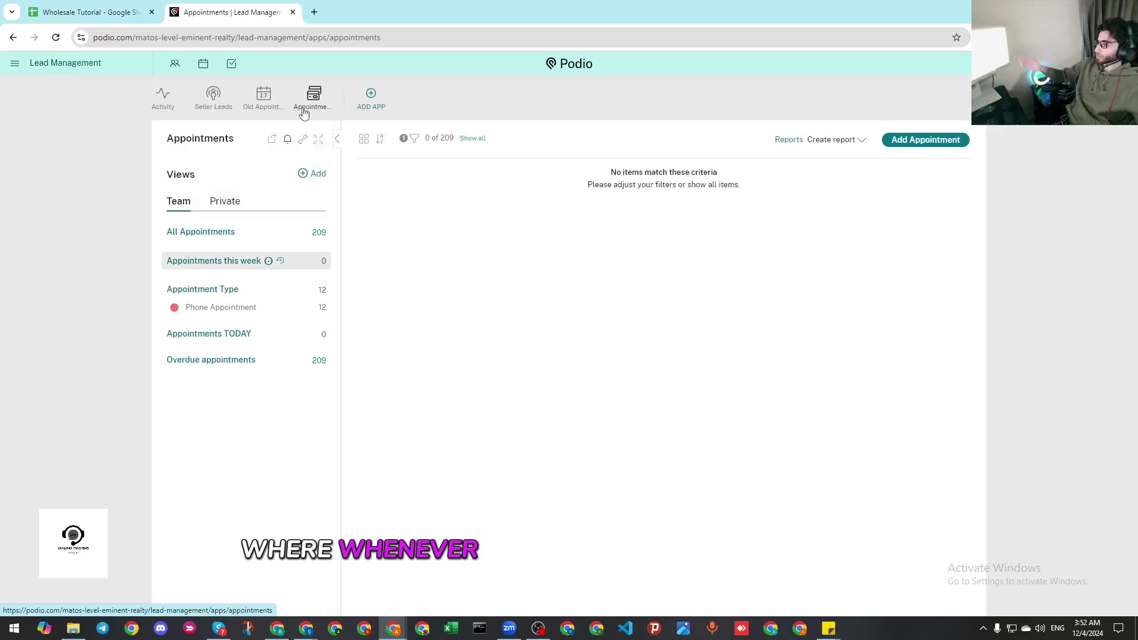
left_click(247, 307)
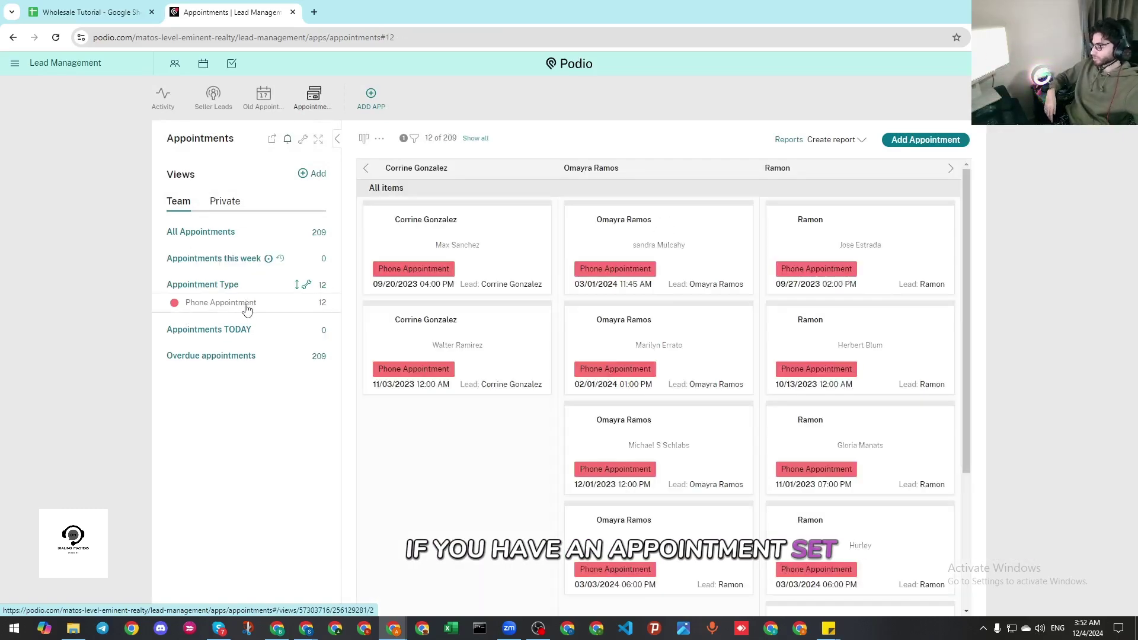
left_click(249, 234)
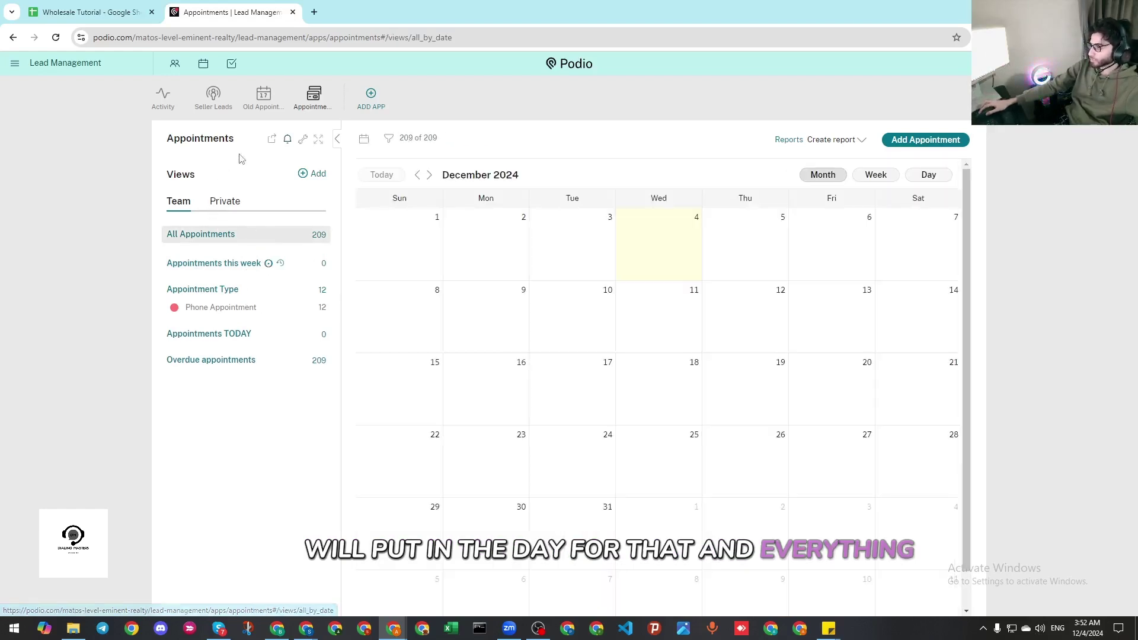
left_click(215, 104)
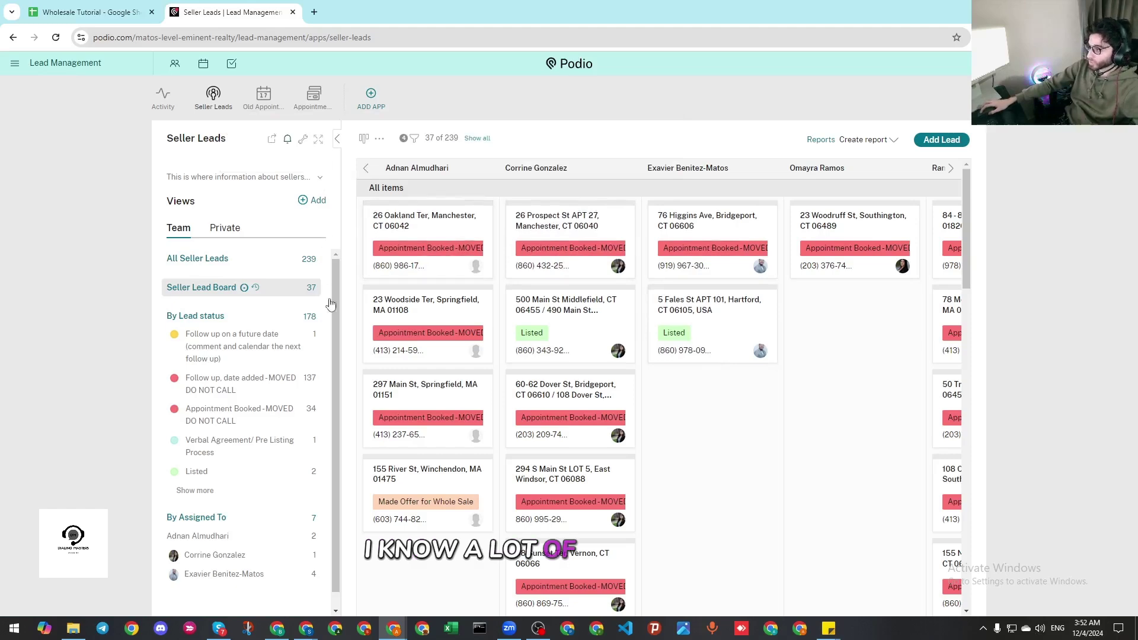
Switch back to the Wholesale Tutorial sheet and replace the first lead's Agent Name Who Called in J2 with the lead manager's name
left_click(126, 5)
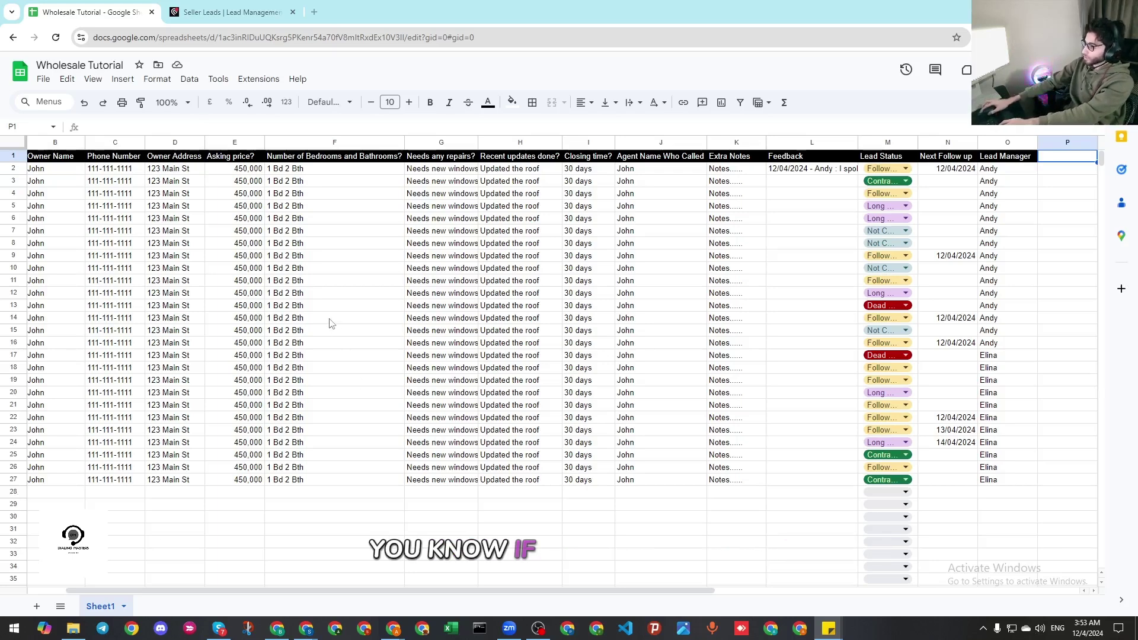
left_click_drag(331, 323, 58, 243)
left_click(60, 169)
scroll(59, 178, "left", 1)
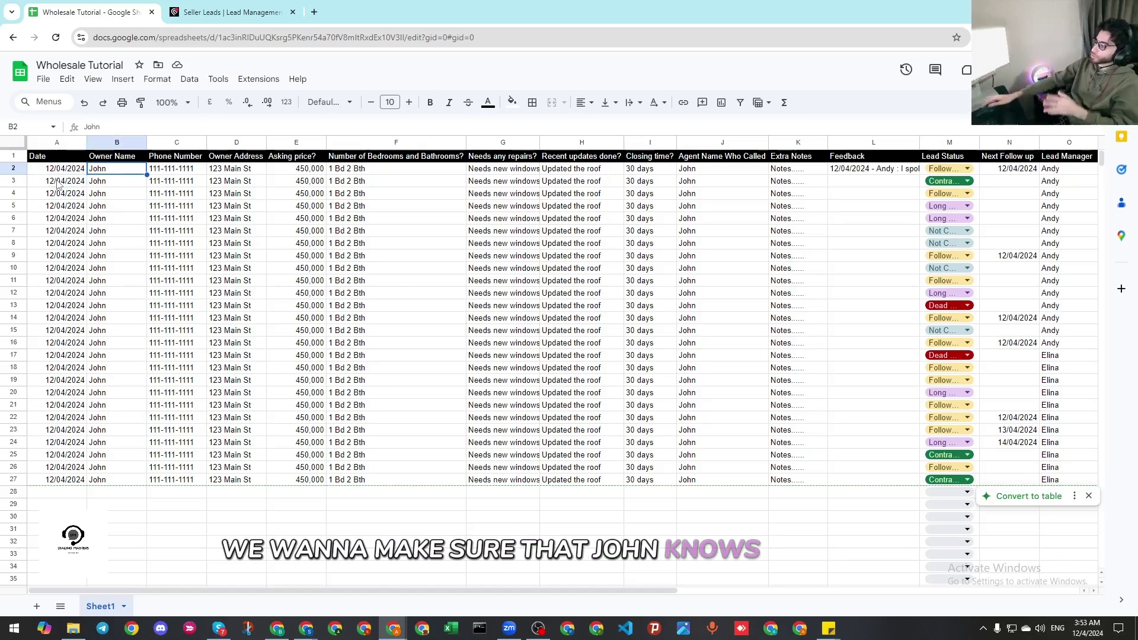
left_click(711, 169)
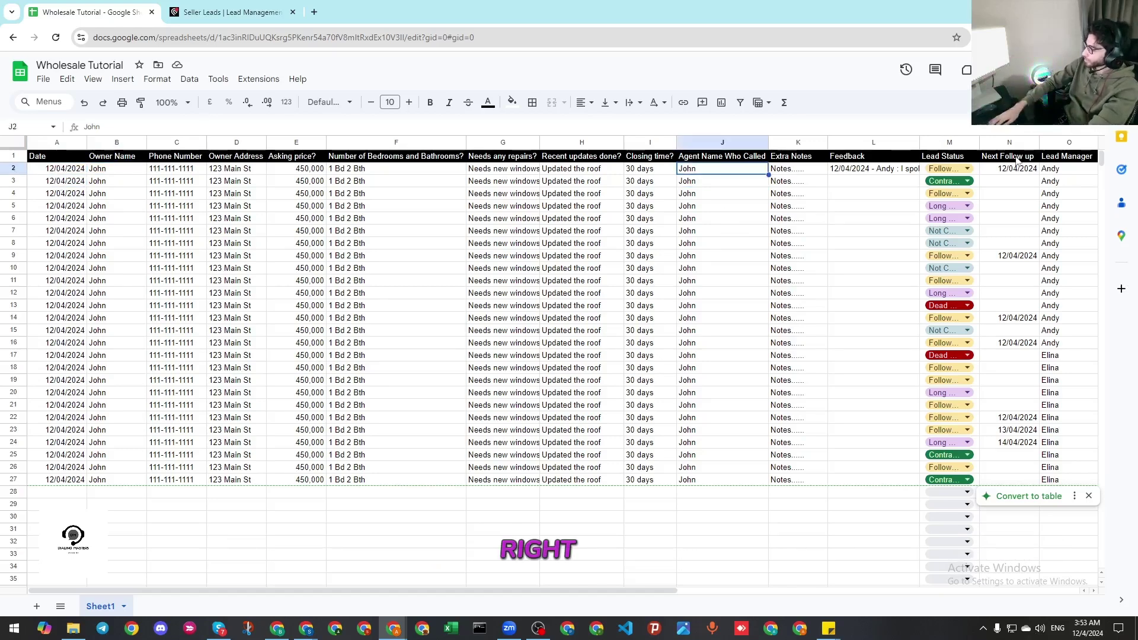
type("Andy")
key("ctrl+Return")
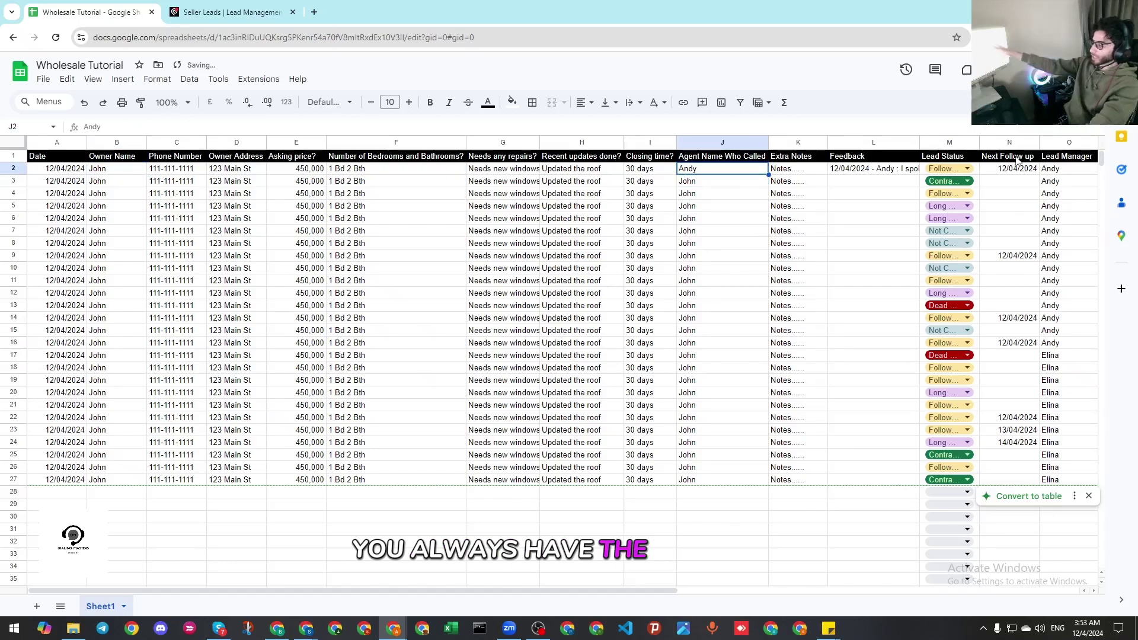